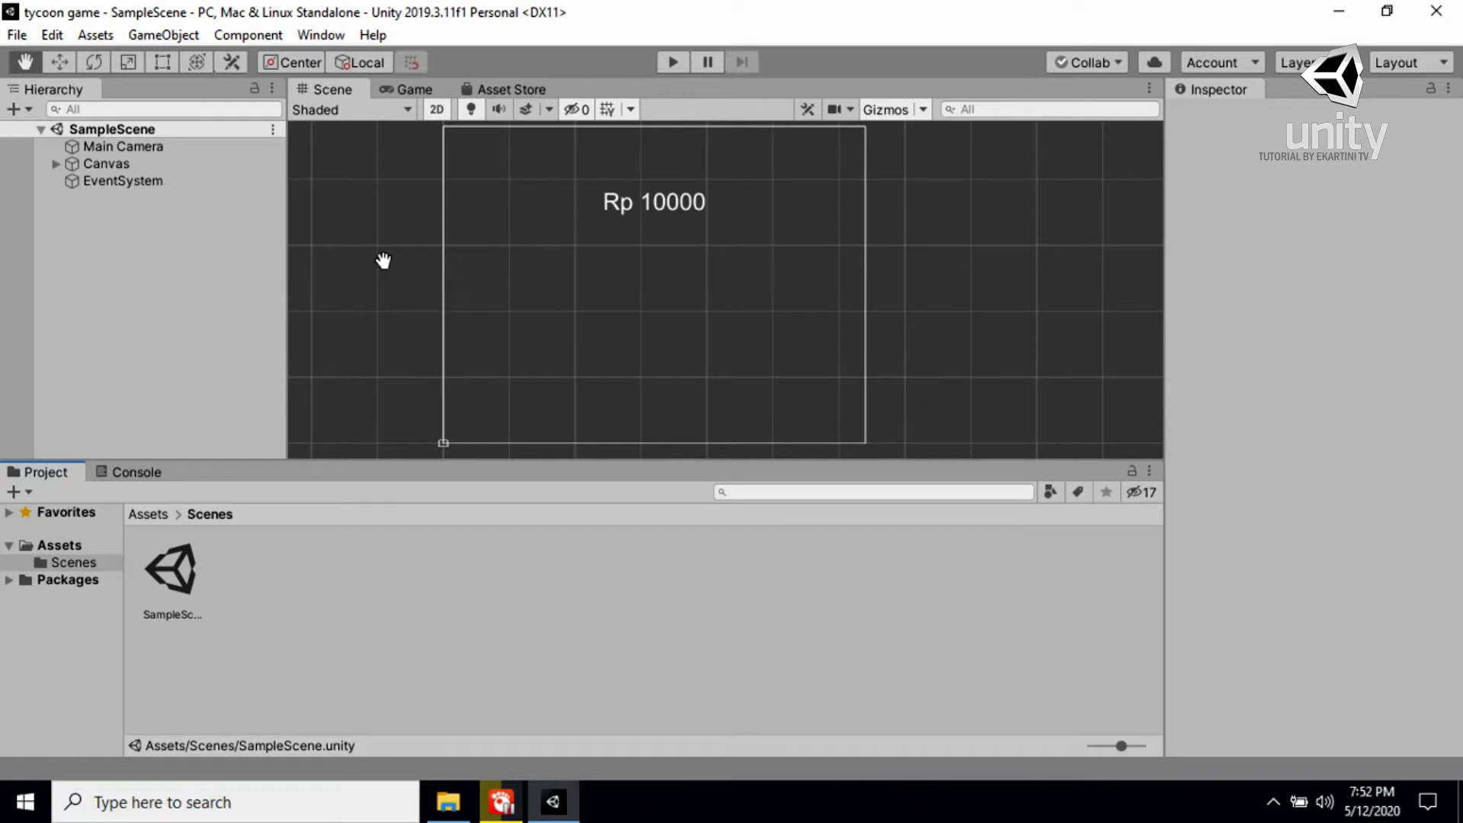
- Rename the SampleScene asset in Assets/Scenes to 'main', reload it, and expand it in the Hierarchy
{"action": "left_click", "coordinate": [171, 615]}
{"action": "left_click", "coordinate": [61, 545]}
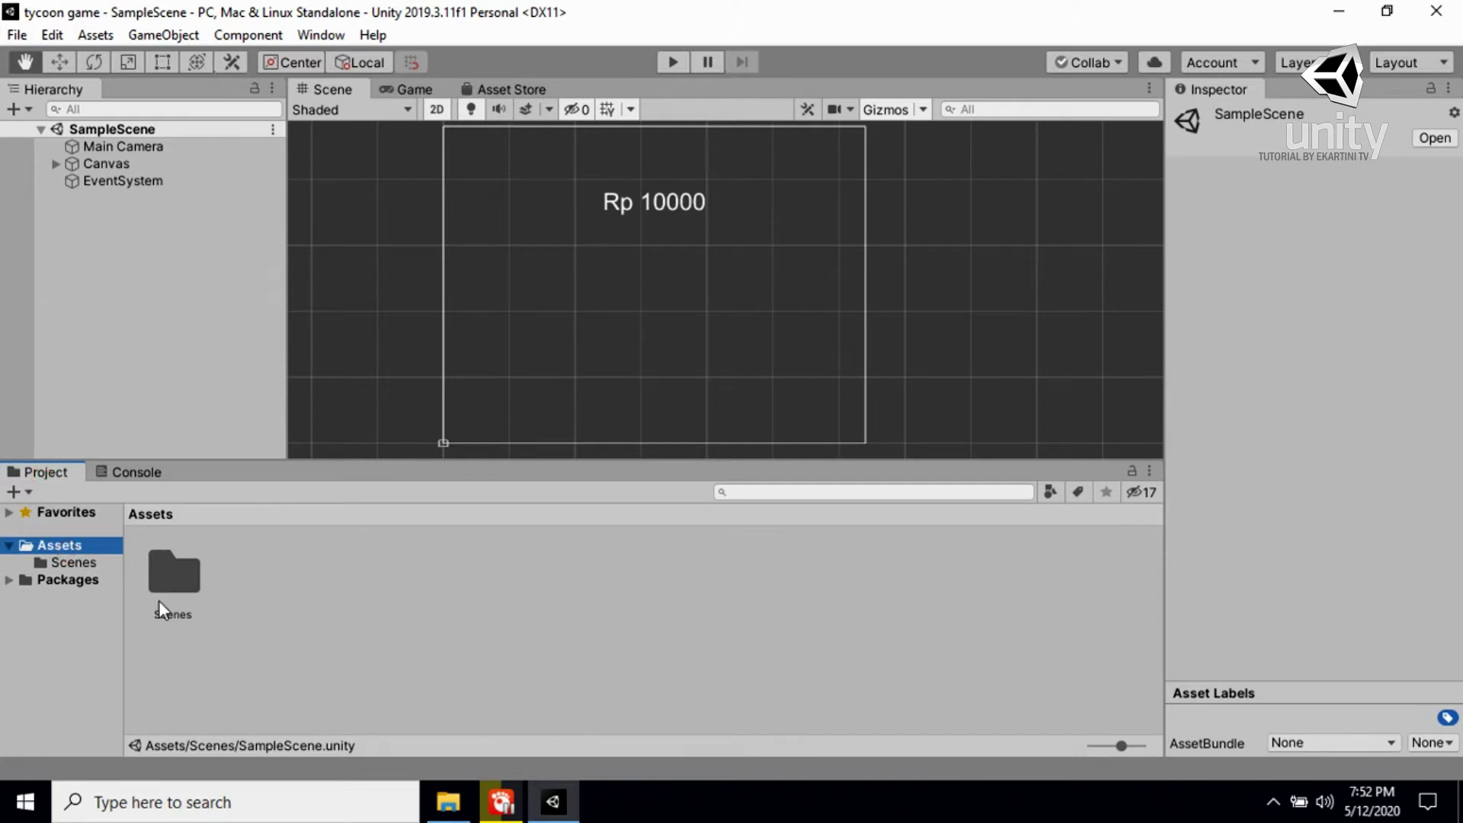
{"action": "double_click", "coordinate": [167, 579]}
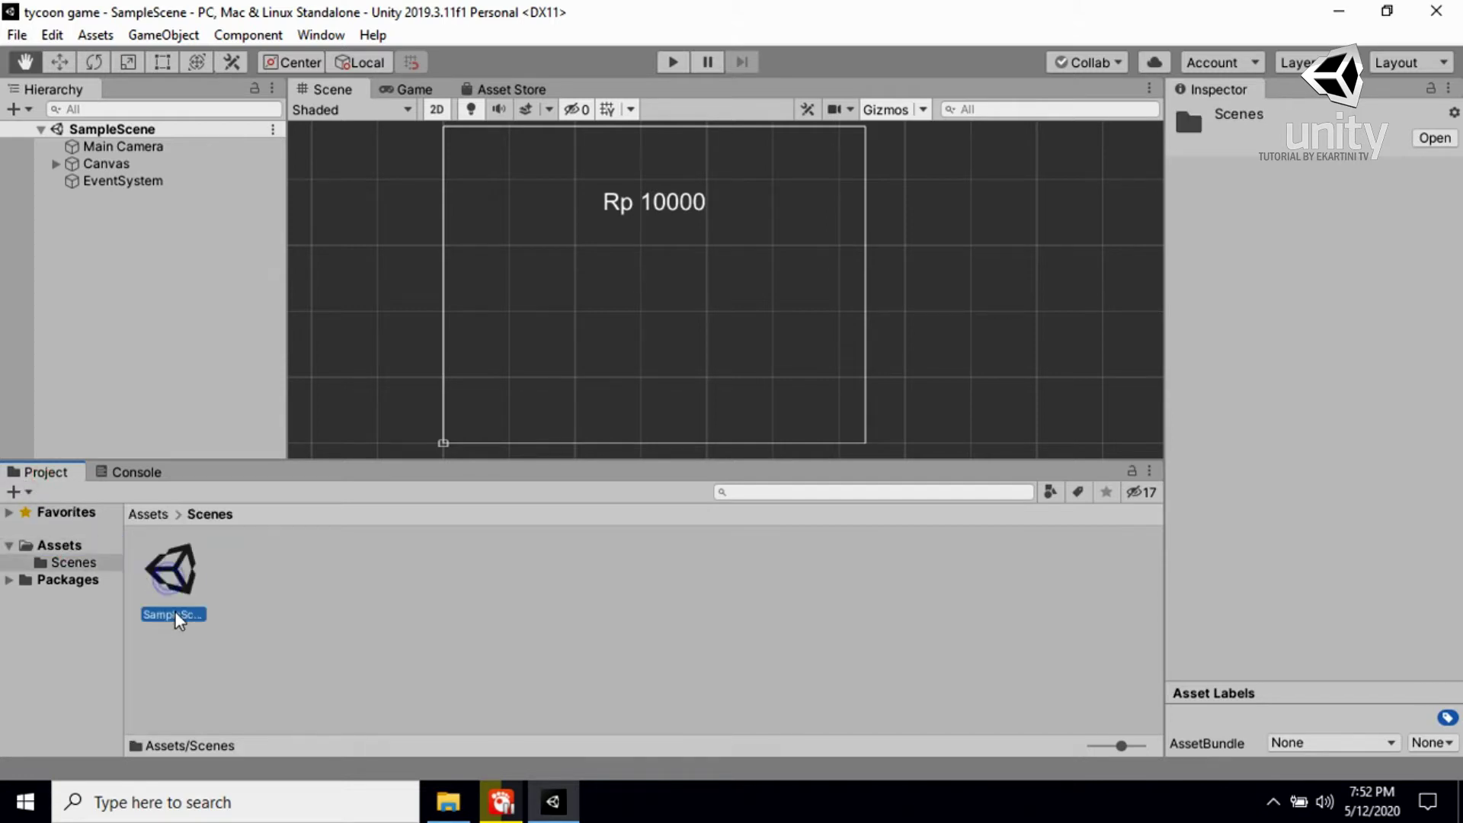
{"action": "right_click", "coordinate": [176, 613]}
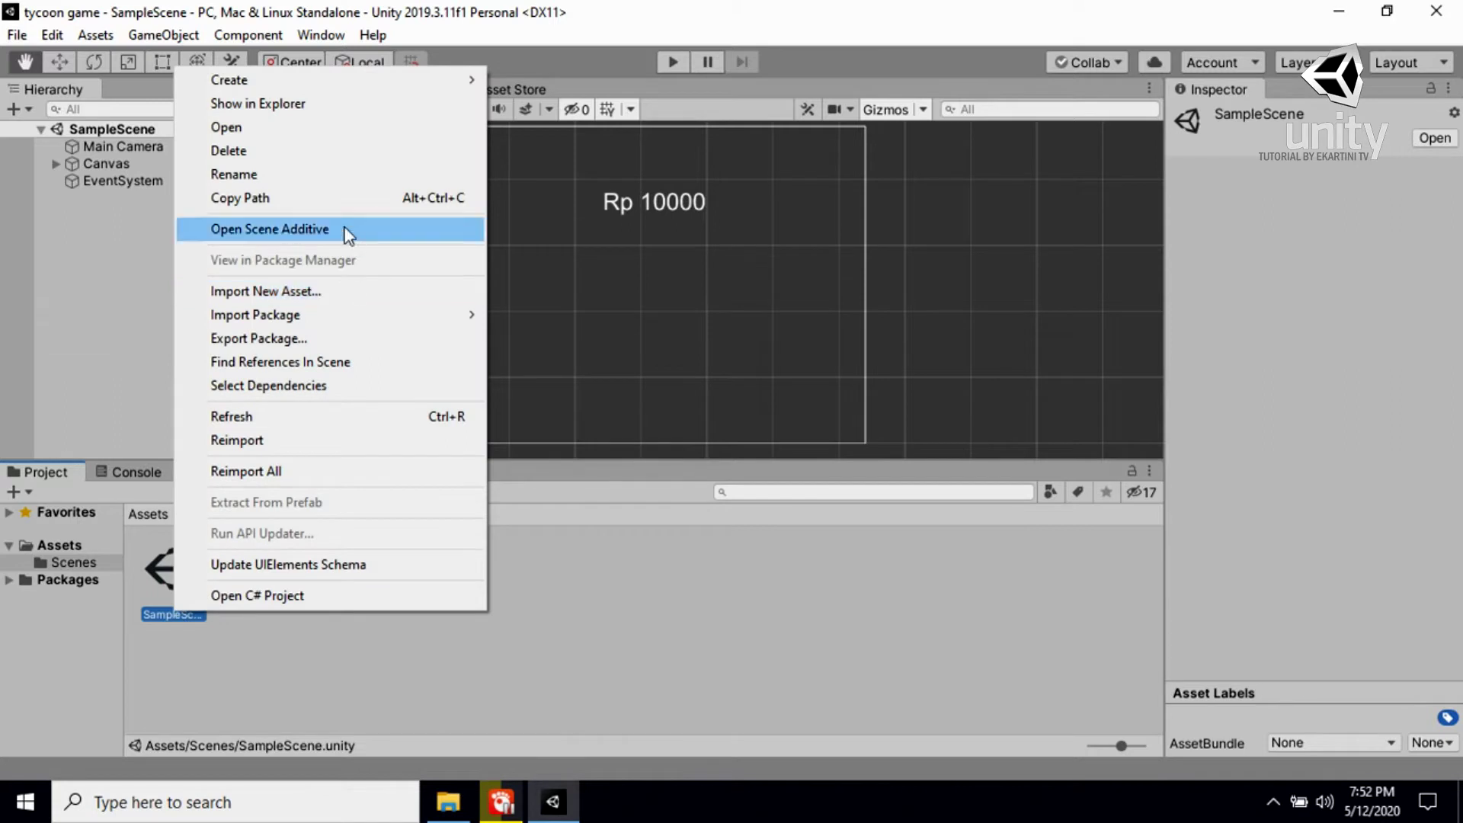
{"action": "left_click", "coordinate": [333, 175]}
{"action": "type", "text": "main"}
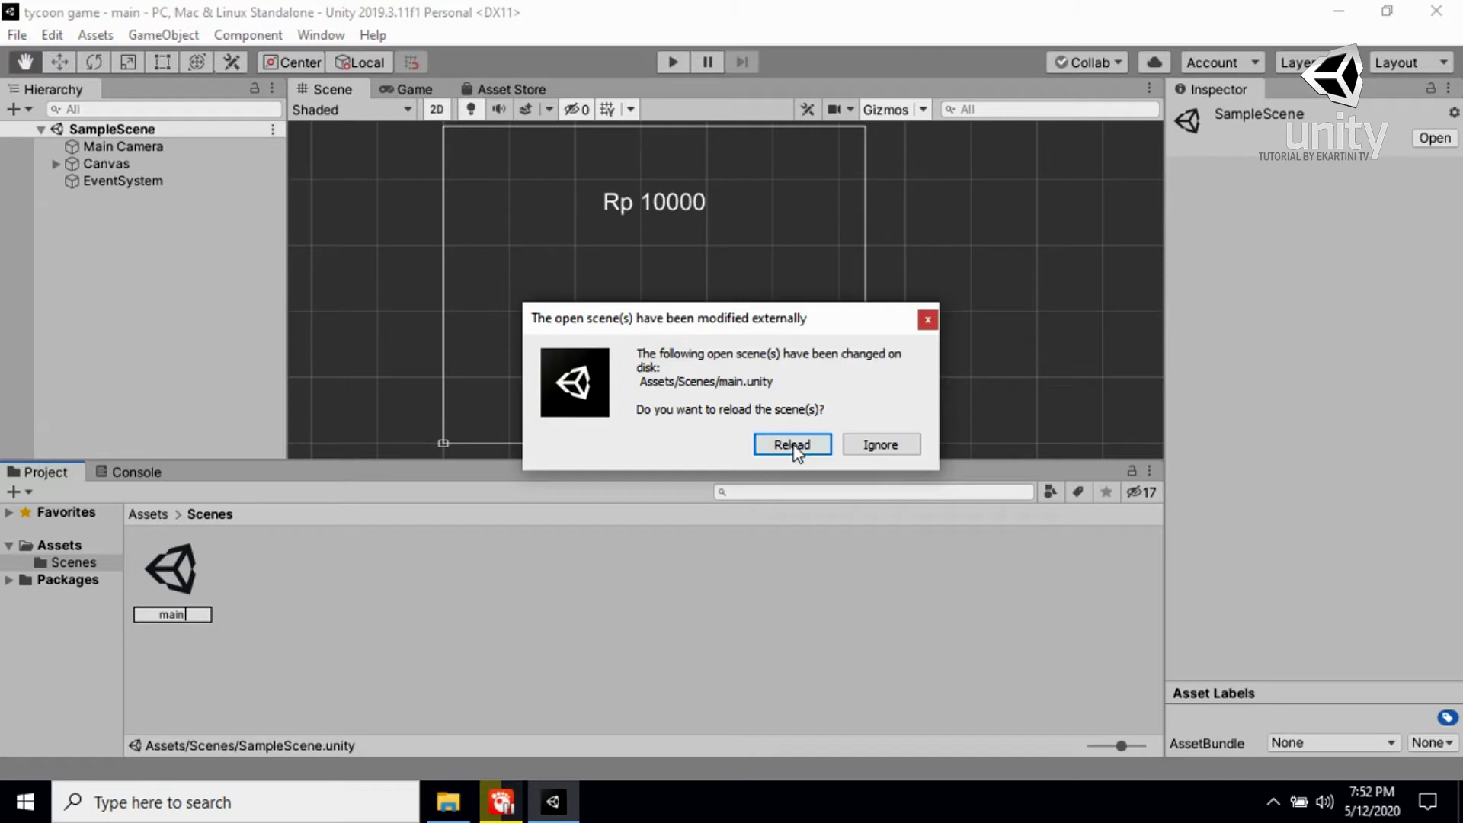
{"action": "left_click", "coordinate": [792, 446]}
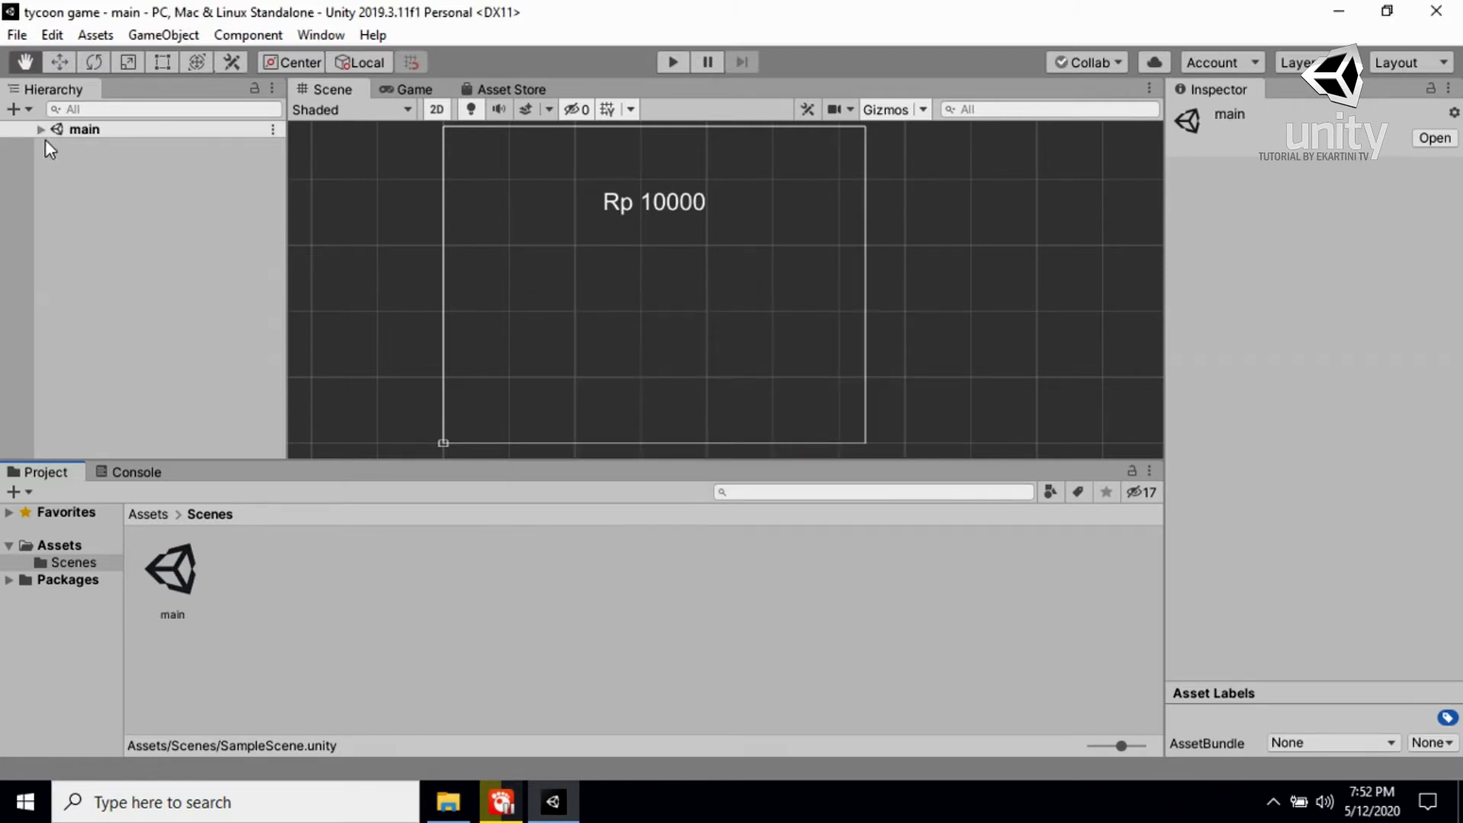
{"action": "left_click", "coordinate": [41, 129]}
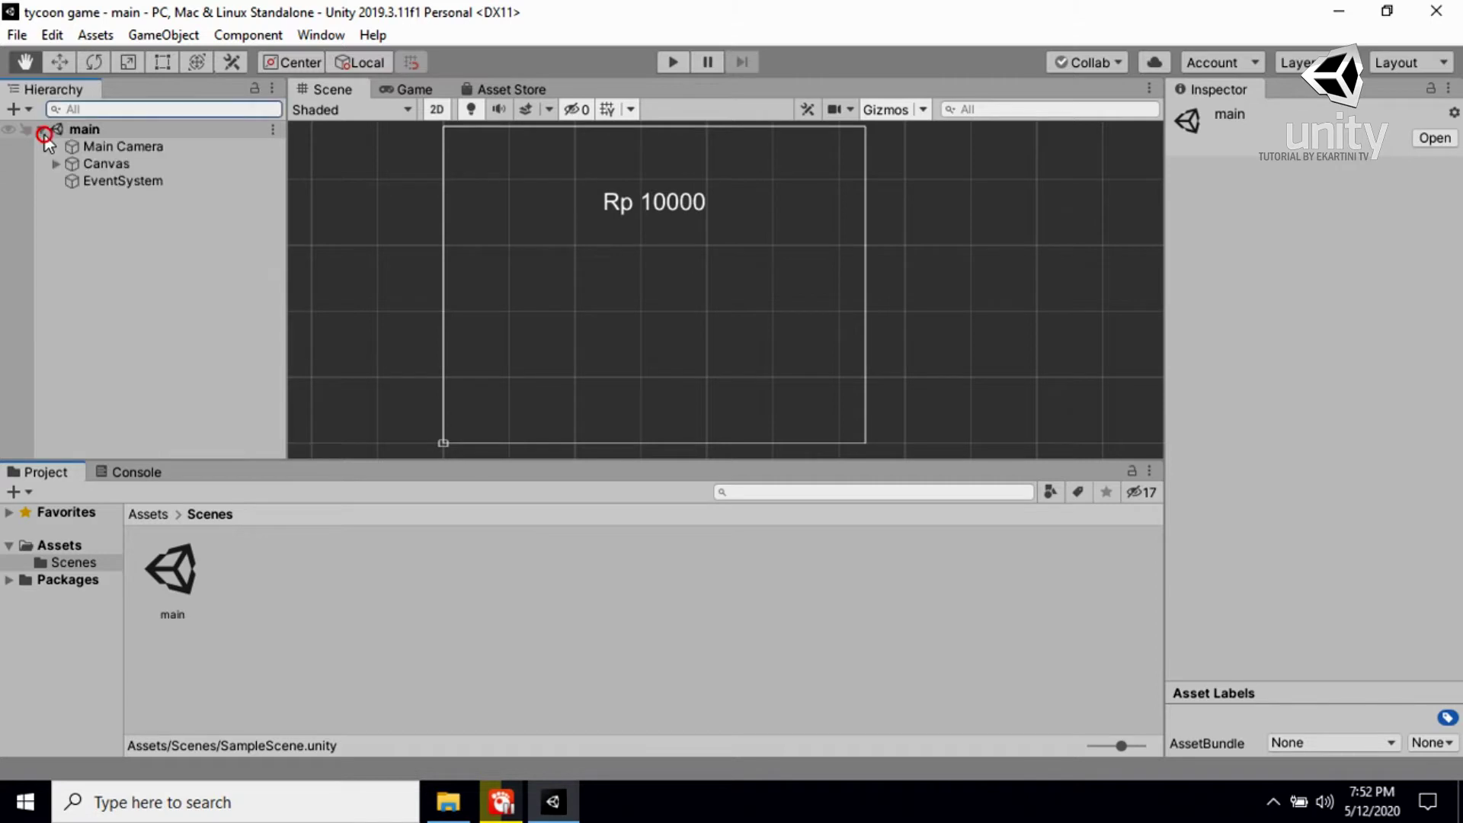
- Add a UI Panel as a child of the Canvas and frame it in the Scene view
{"action": "left_click", "coordinate": [105, 162]}
{"action": "right_click", "coordinate": [100, 166]}
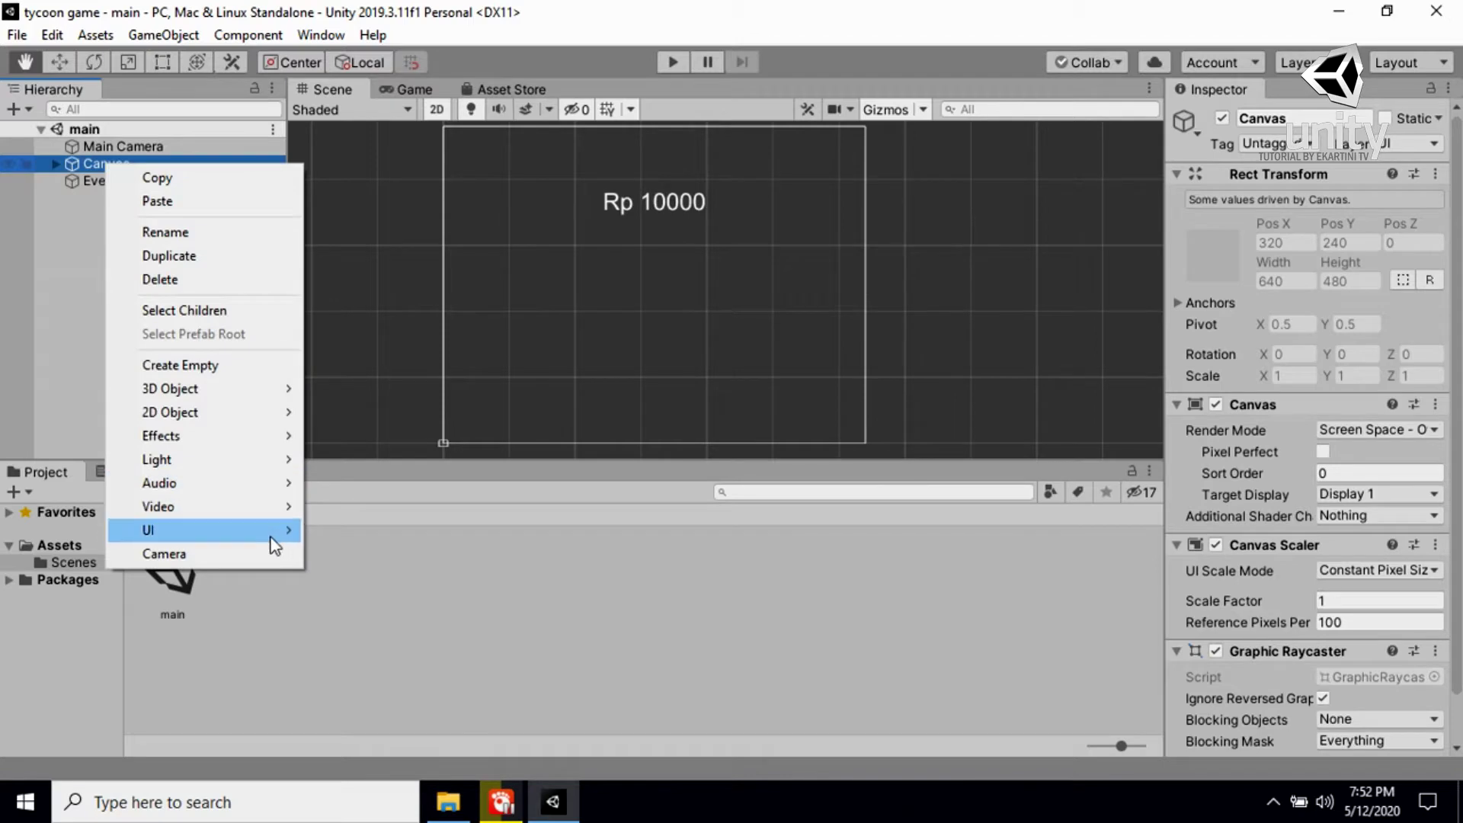
{"action": "mouse_move", "coordinate": [274, 546]}
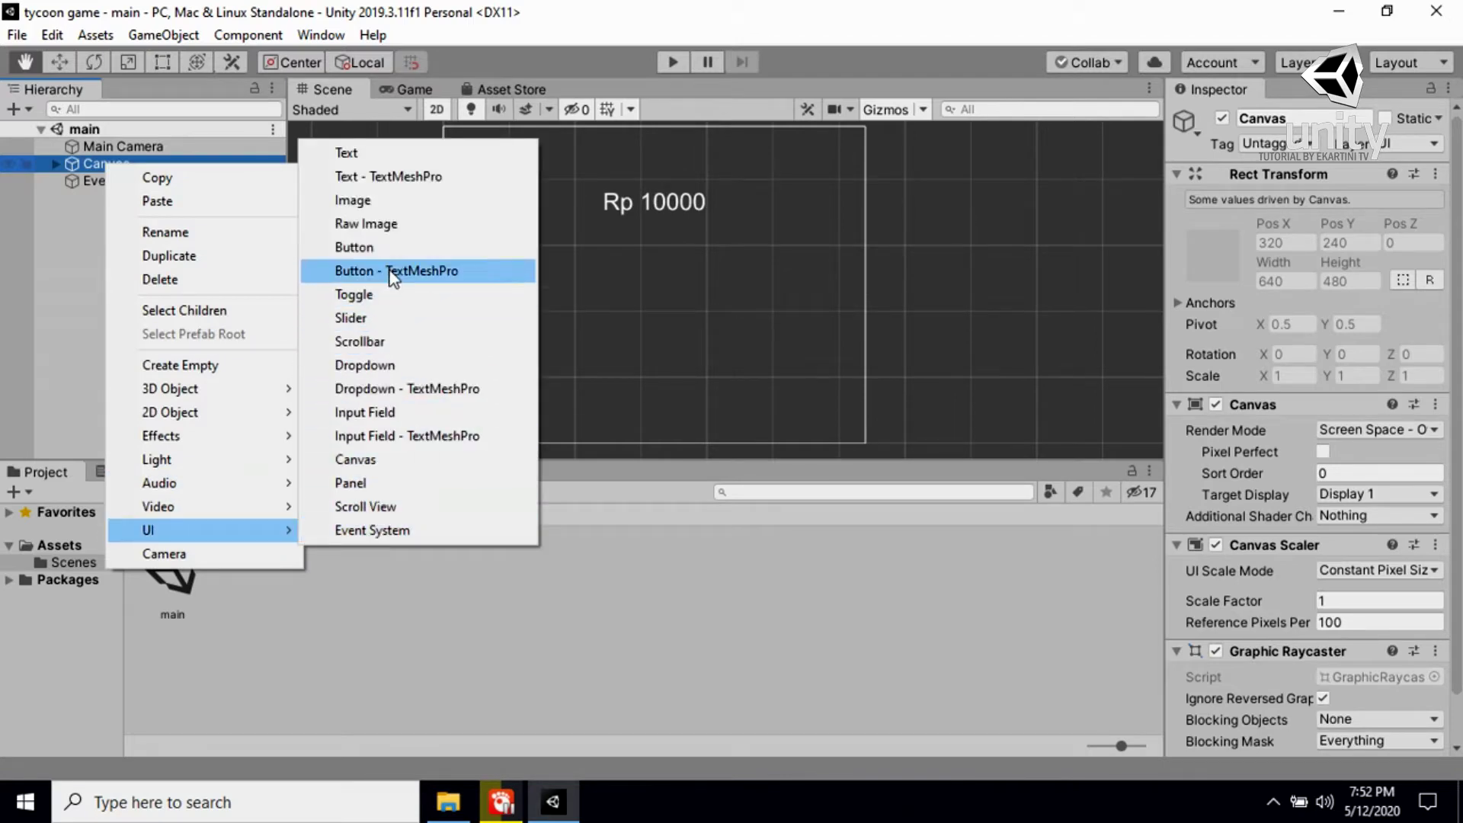
{"action": "left_click", "coordinate": [381, 484]}
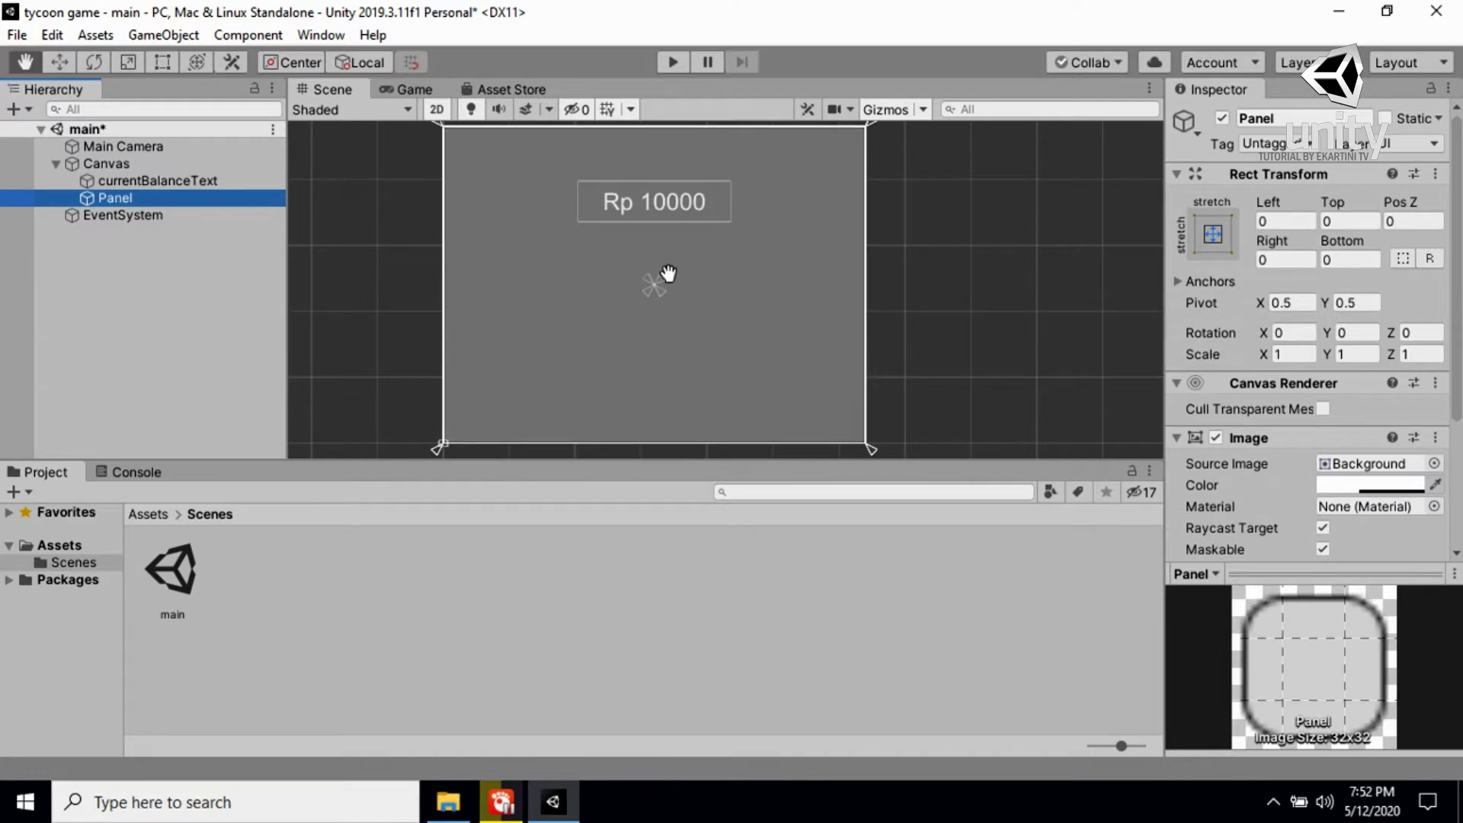
{"action": "left_click", "coordinate": [119, 197]}
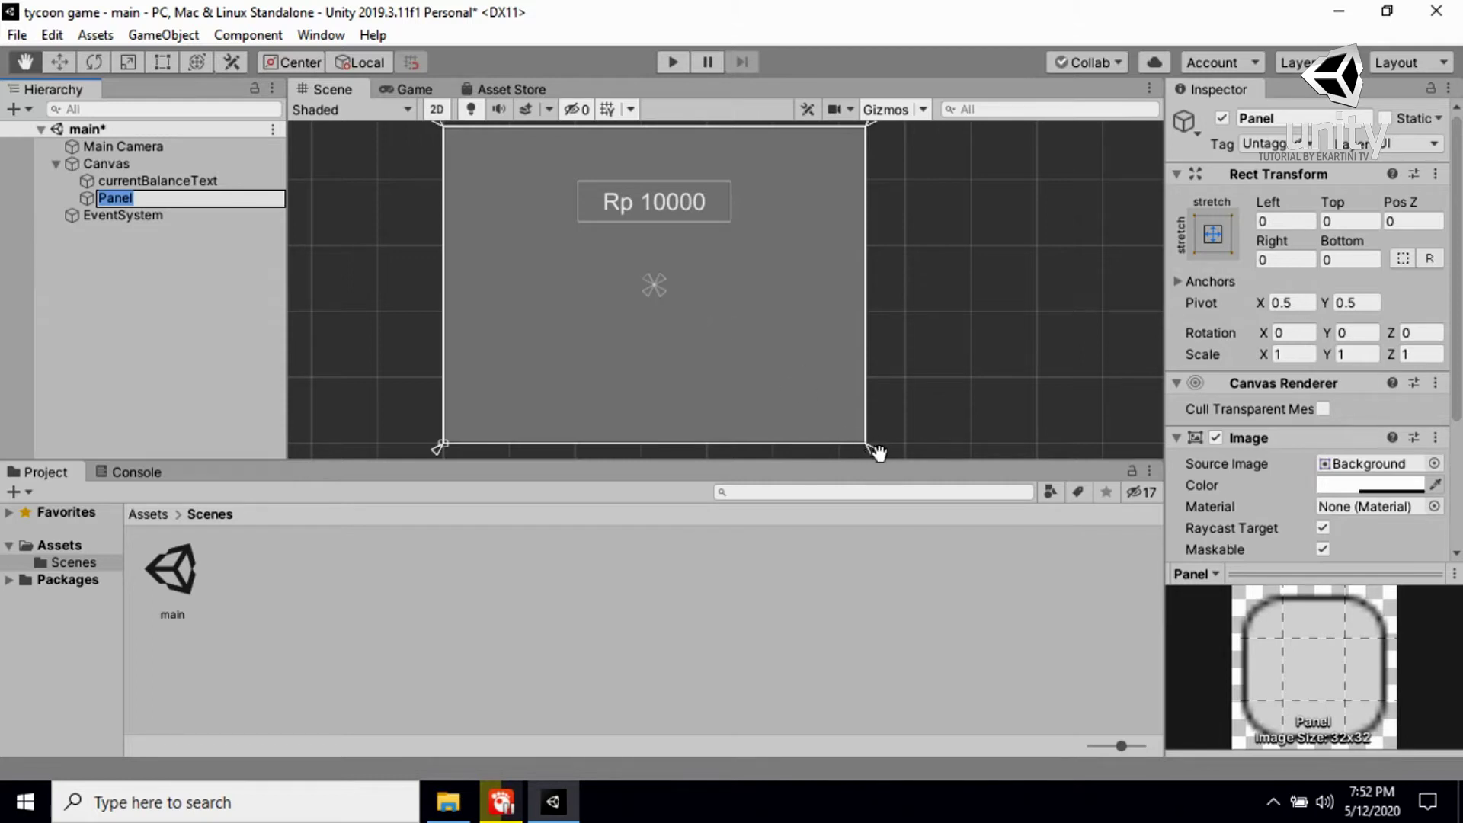
{"action": "double_click", "coordinate": [126, 197]}
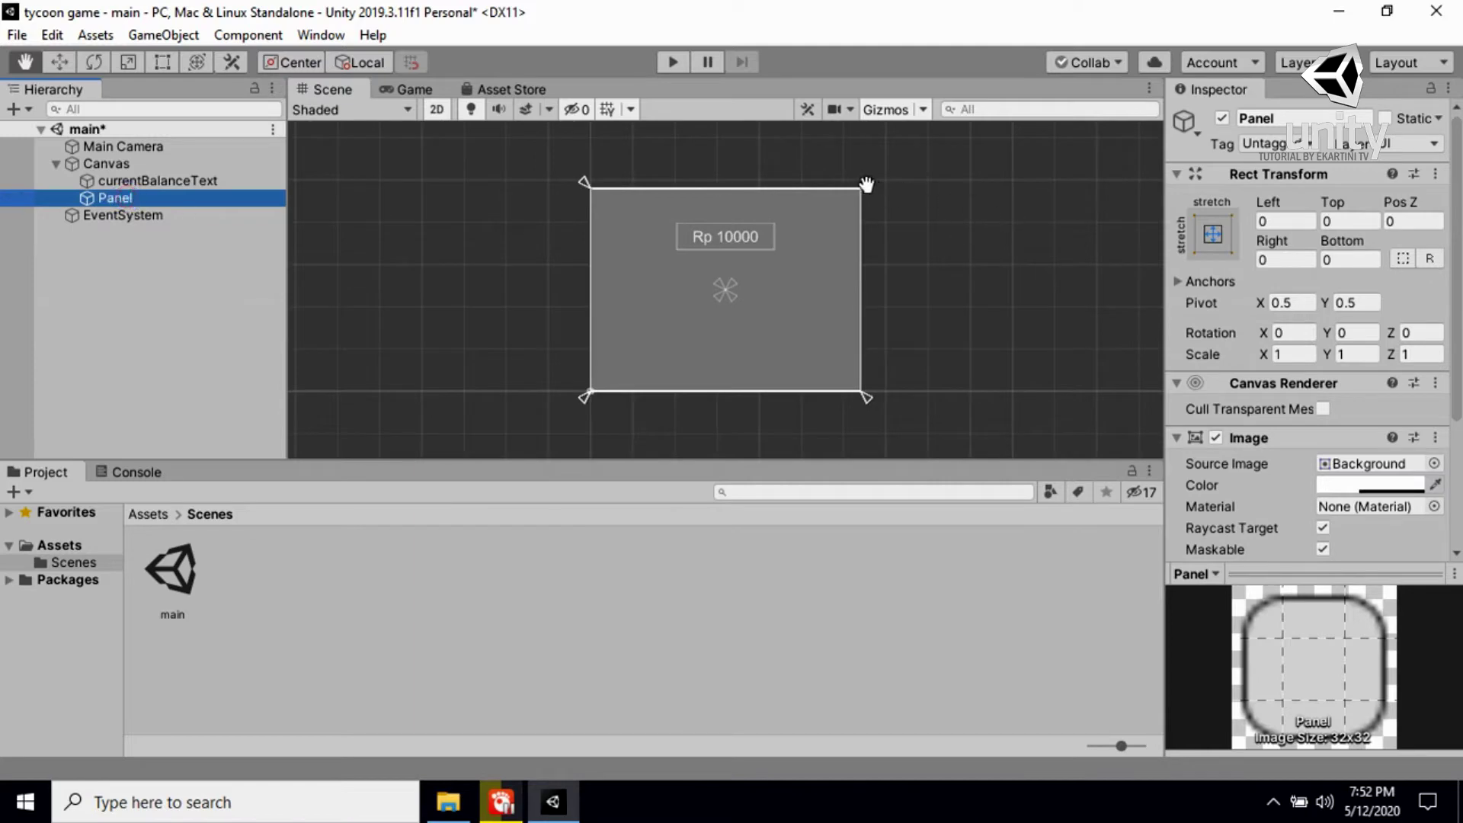
- Shrink the Panel into a small box below-left of the Rp 10000 balance
{"action": "left_click", "coordinate": [64, 54]}
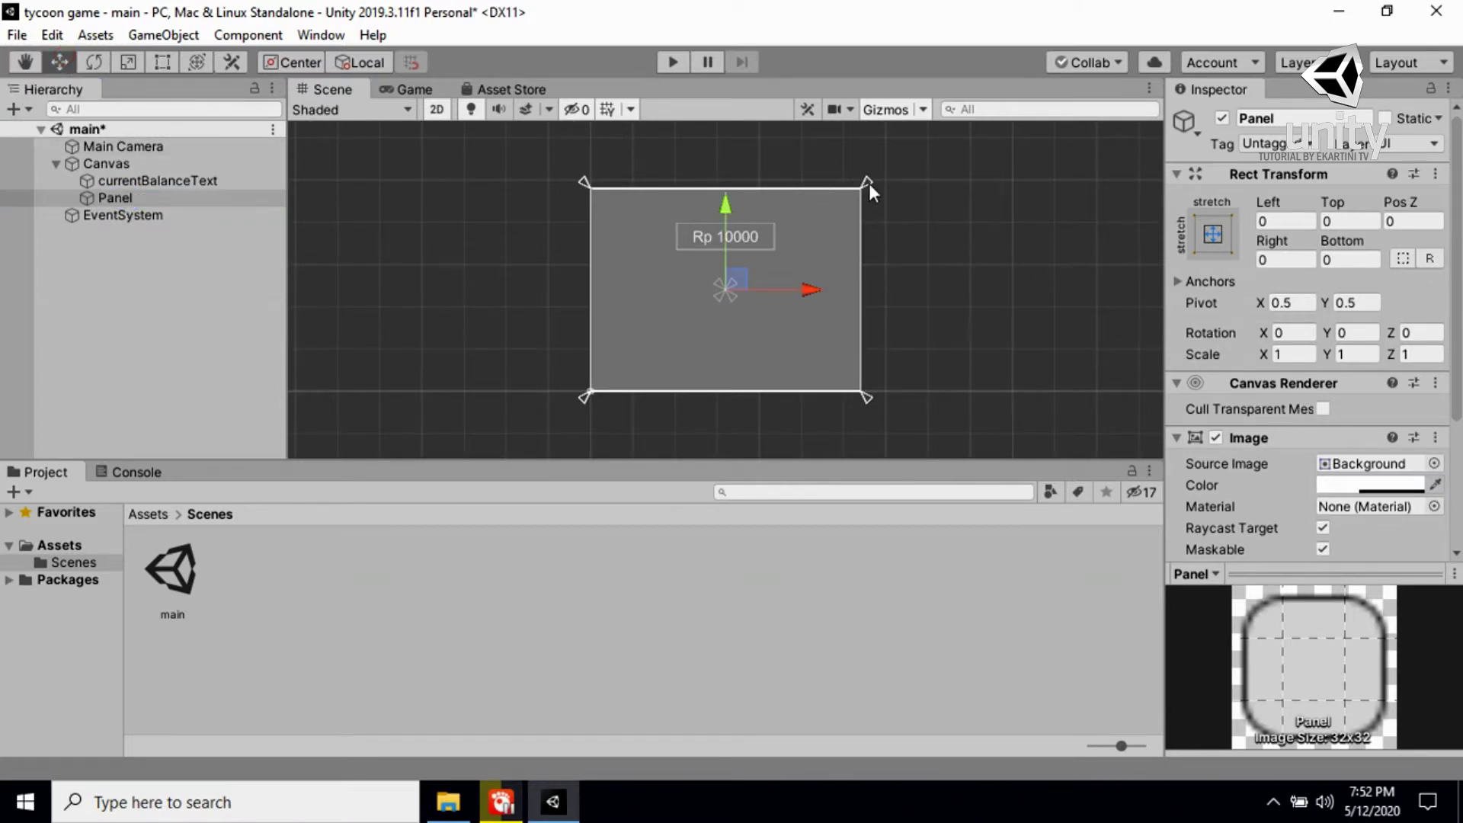
{"action": "mouse_move", "coordinate": [866, 182]}
{"action": "left_mouse_down"}
{"action": "mouse_move", "coordinate": [762, 276]}
{"action": "mouse_move", "coordinate": [674, 326]}
{"action": "left_mouse_up"}
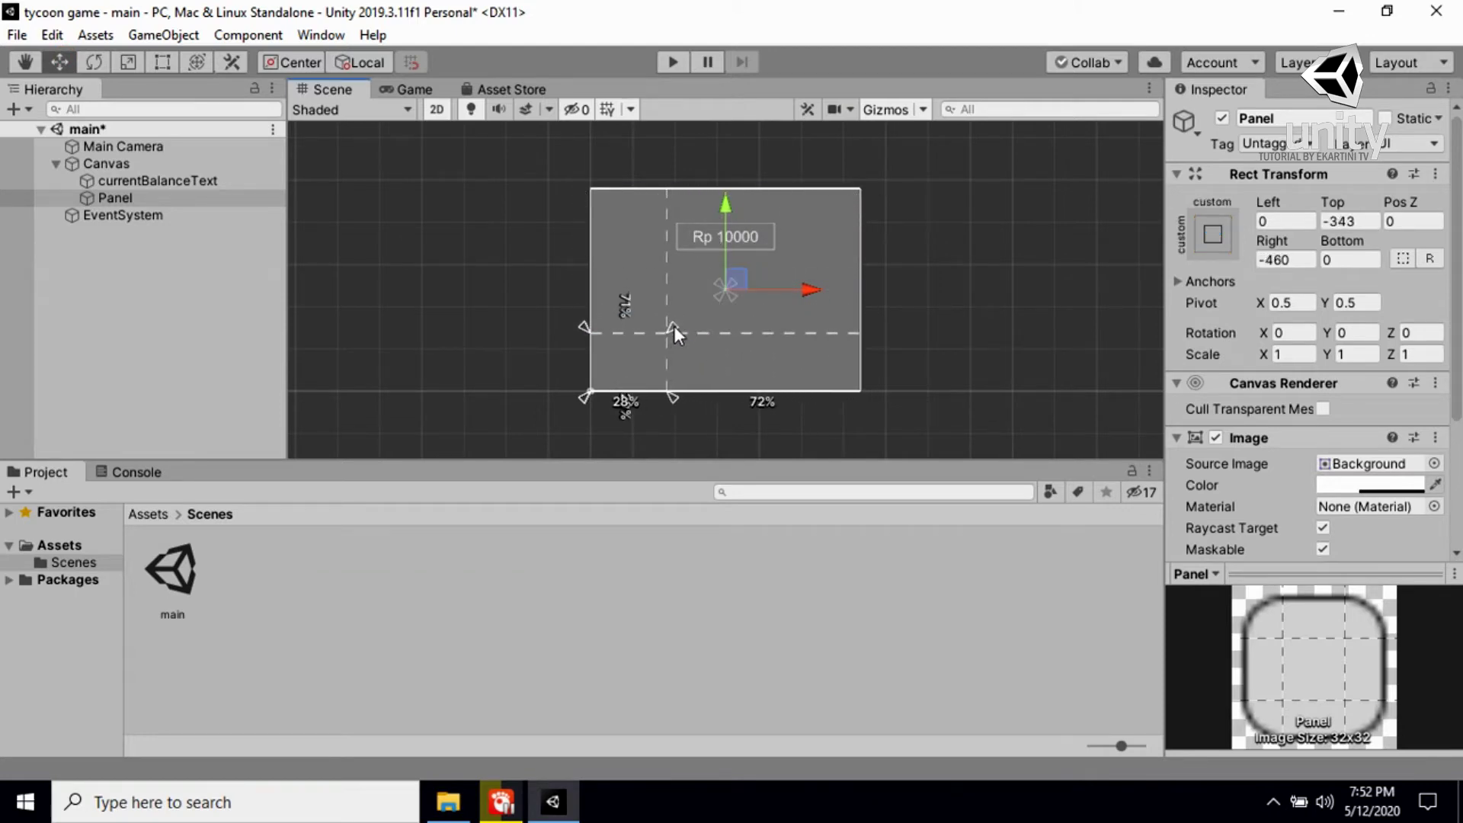
{"action": "left_click_drag", "start_coordinate": [808, 291], "coordinate": [802, 299]}
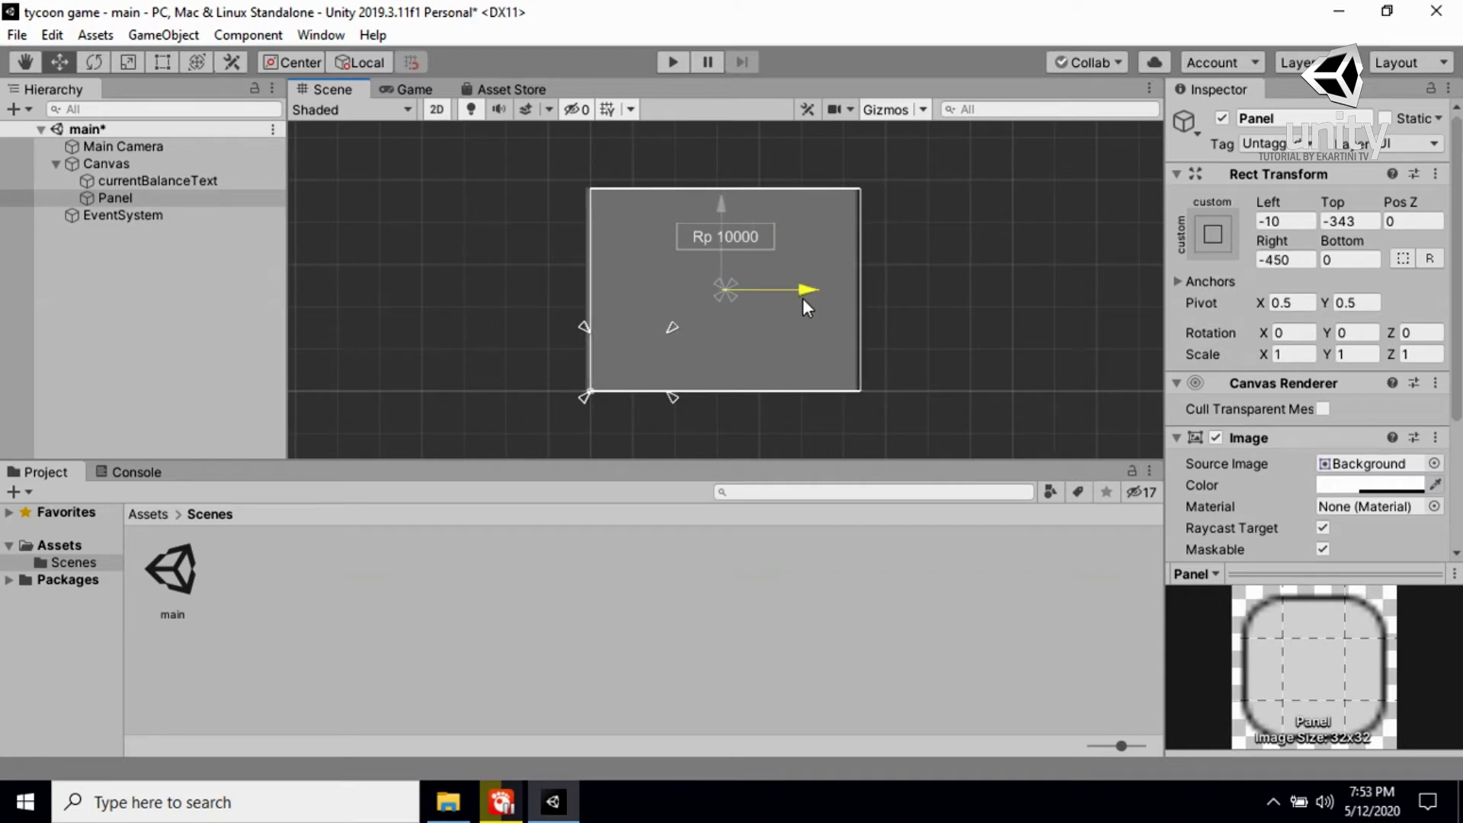
{"action": "left_click", "coordinate": [163, 61]}
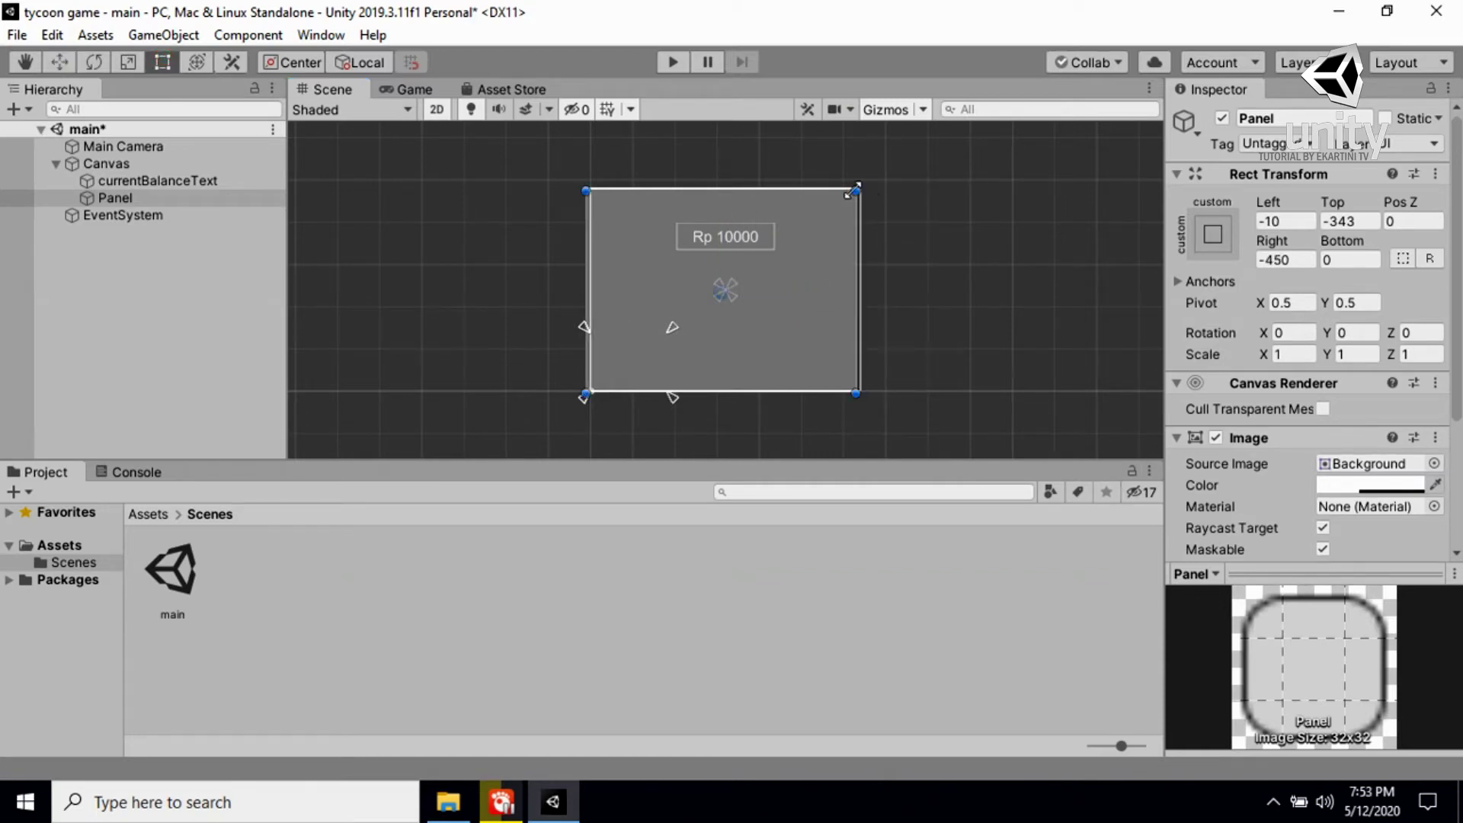
{"action": "mouse_move", "coordinate": [859, 190]}
{"action": "left_mouse_down"}
{"action": "mouse_move", "coordinate": [665, 350]}
{"action": "mouse_move", "coordinate": [659, 276]}
{"action": "left_mouse_up"}
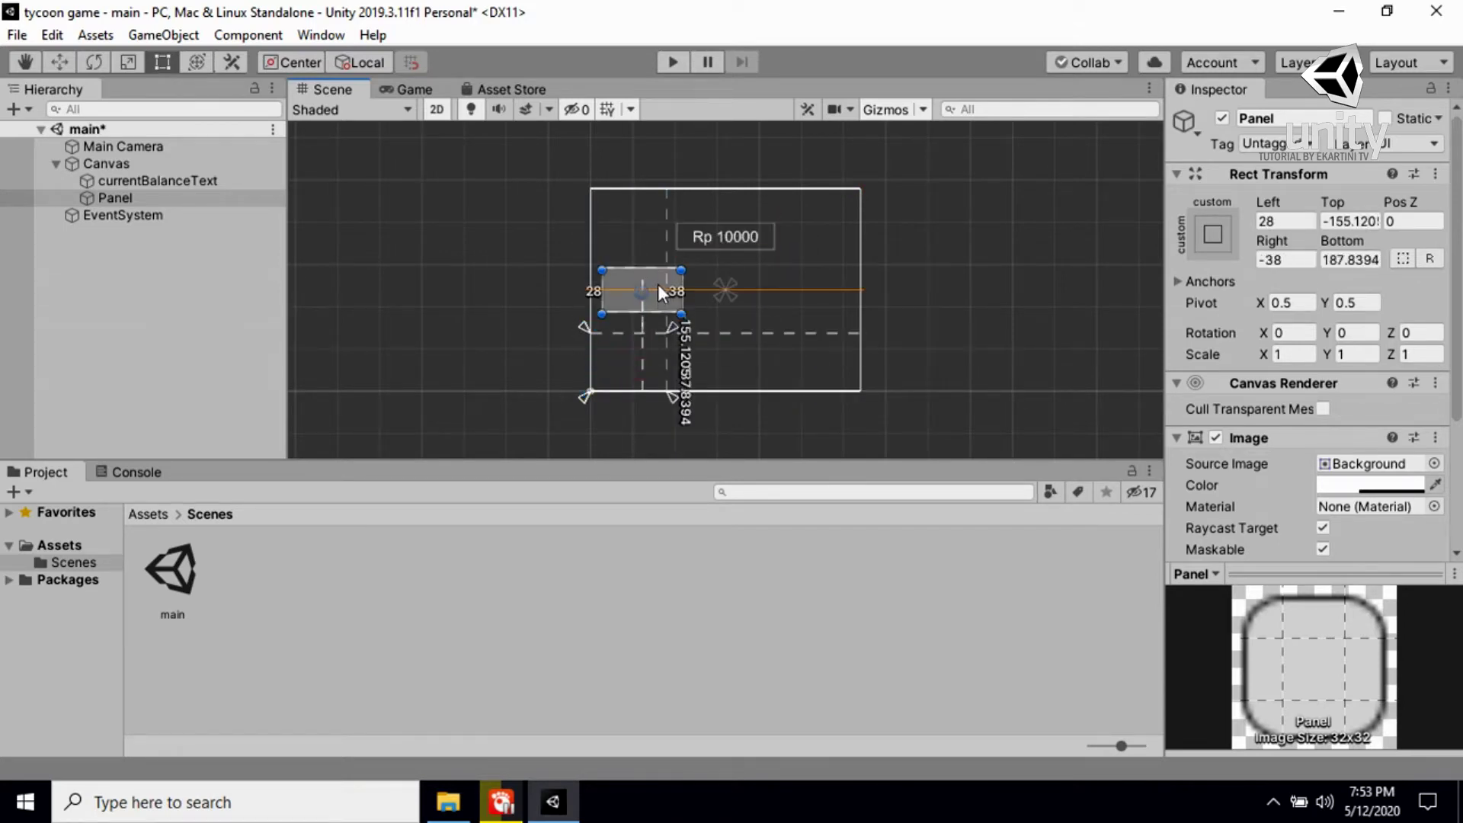
{"action": "scroll", "coordinate": [660, 277], "scroll_direction": "up", "scroll_amount": 1}
{"action": "scroll", "coordinate": [660, 277], "scroll_direction": "up", "scroll_amount": 3}
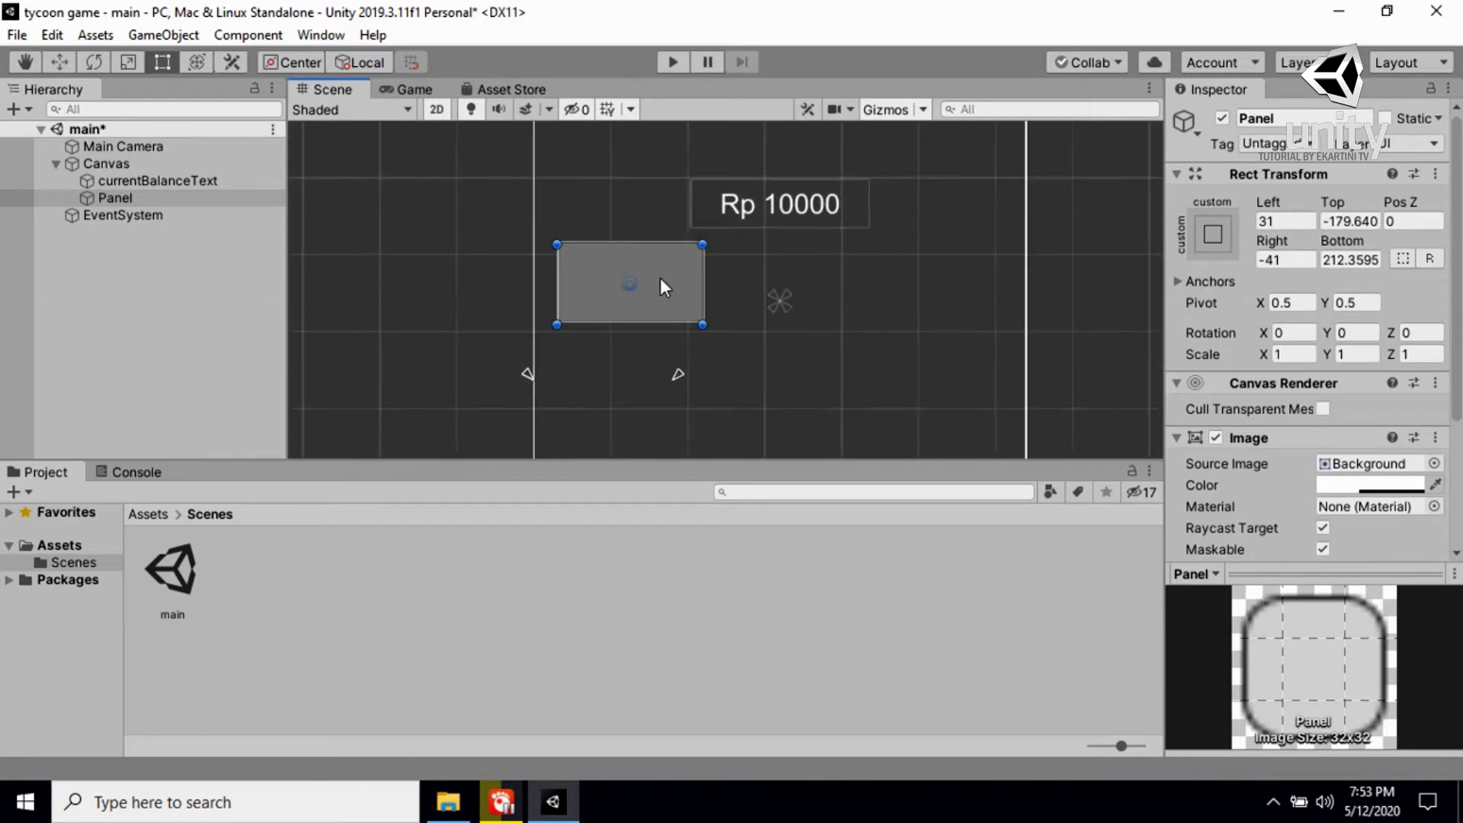
{"action": "mouse_move", "coordinate": [700, 323]}
{"action": "left_mouse_down"}
{"action": "mouse_move", "coordinate": [759, 315]}
{"action": "mouse_move", "coordinate": [691, 310]}
{"action": "mouse_move", "coordinate": [700, 302]}
{"action": "left_mouse_up"}
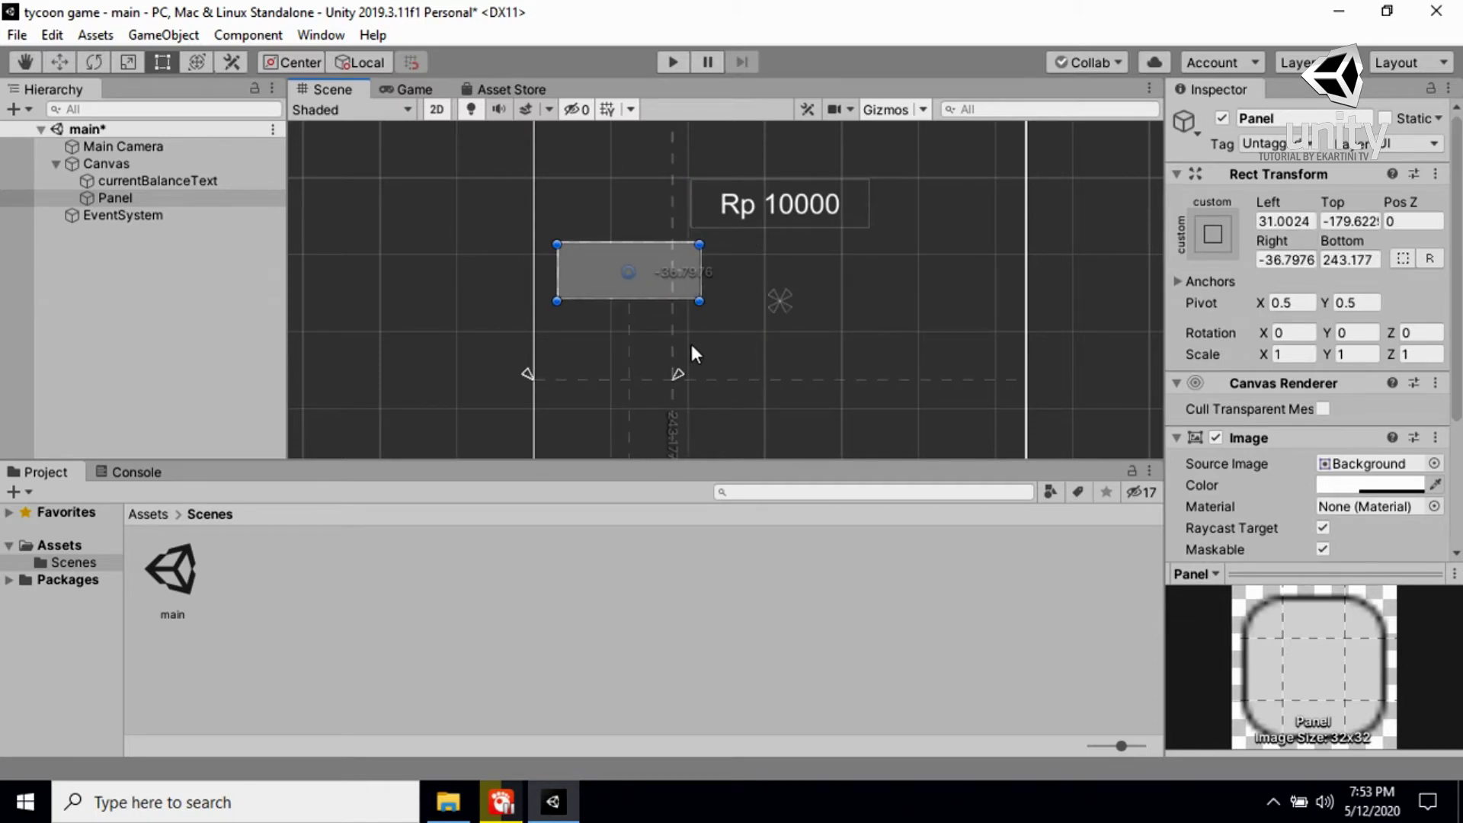
- Pull the Panel's anchor handles in tight around its corners and edges
{"action": "left_click_drag", "start_coordinate": [677, 374], "coordinate": [866, 221]}
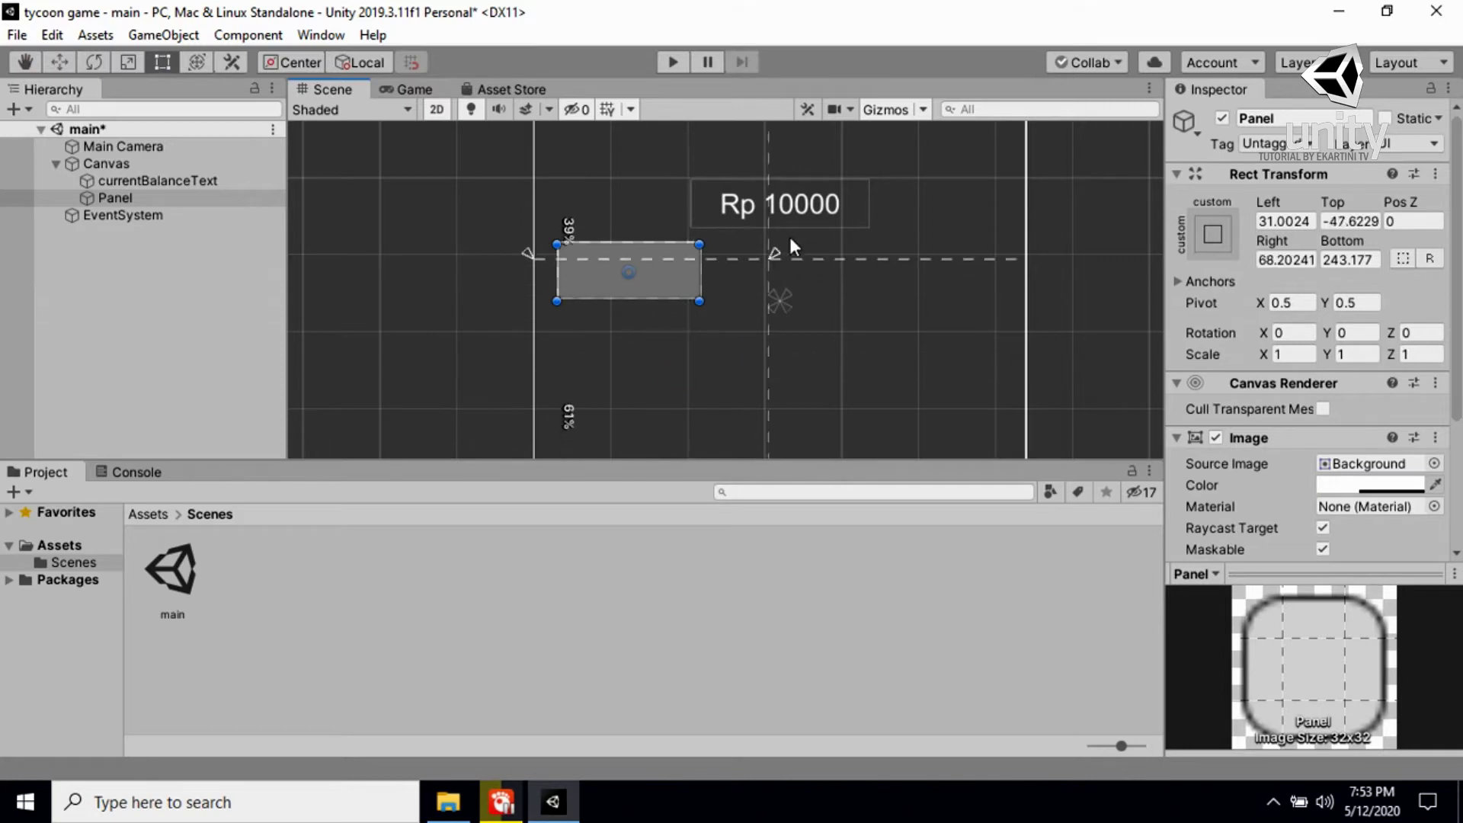
{"action": "scroll", "coordinate": [865, 217], "scroll_direction": "down", "scroll_amount": 2}
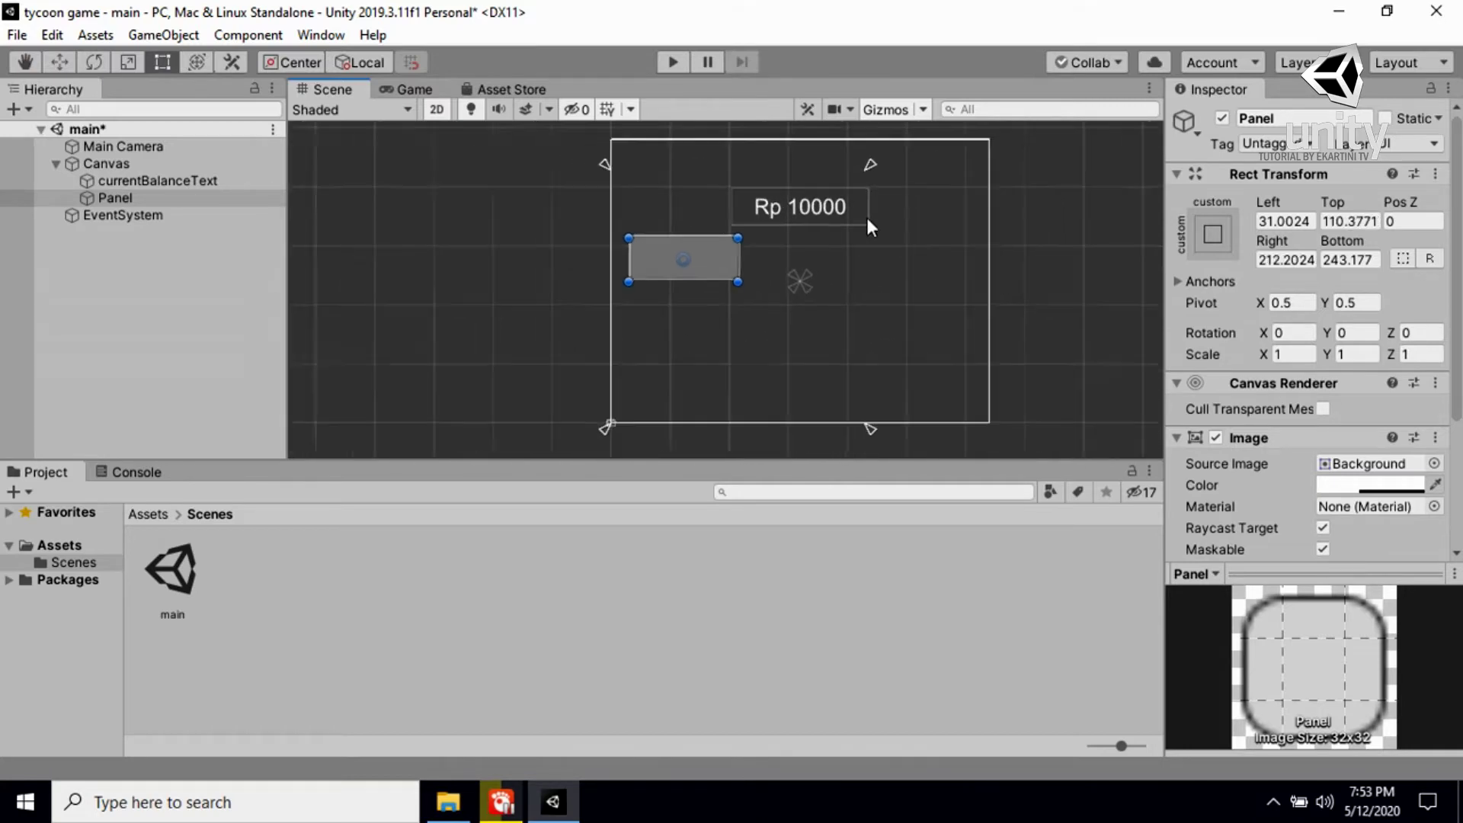
{"action": "mouse_move", "coordinate": [871, 419]}
{"action": "left_mouse_down"}
{"action": "mouse_move", "coordinate": [861, 327]}
{"action": "mouse_move", "coordinate": [836, 323]}
{"action": "left_mouse_up"}
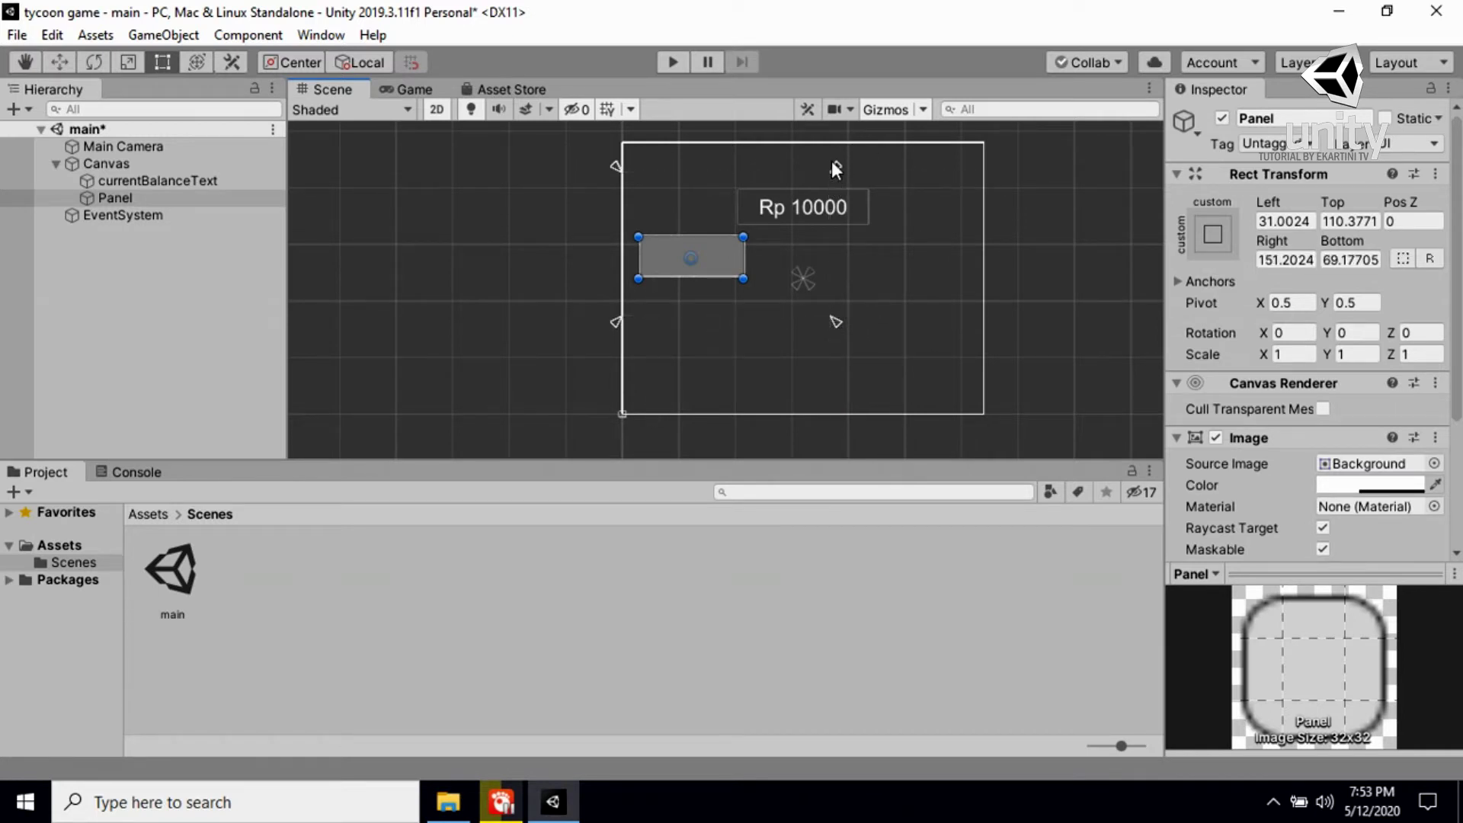
{"action": "left_click", "coordinate": [812, 176]}
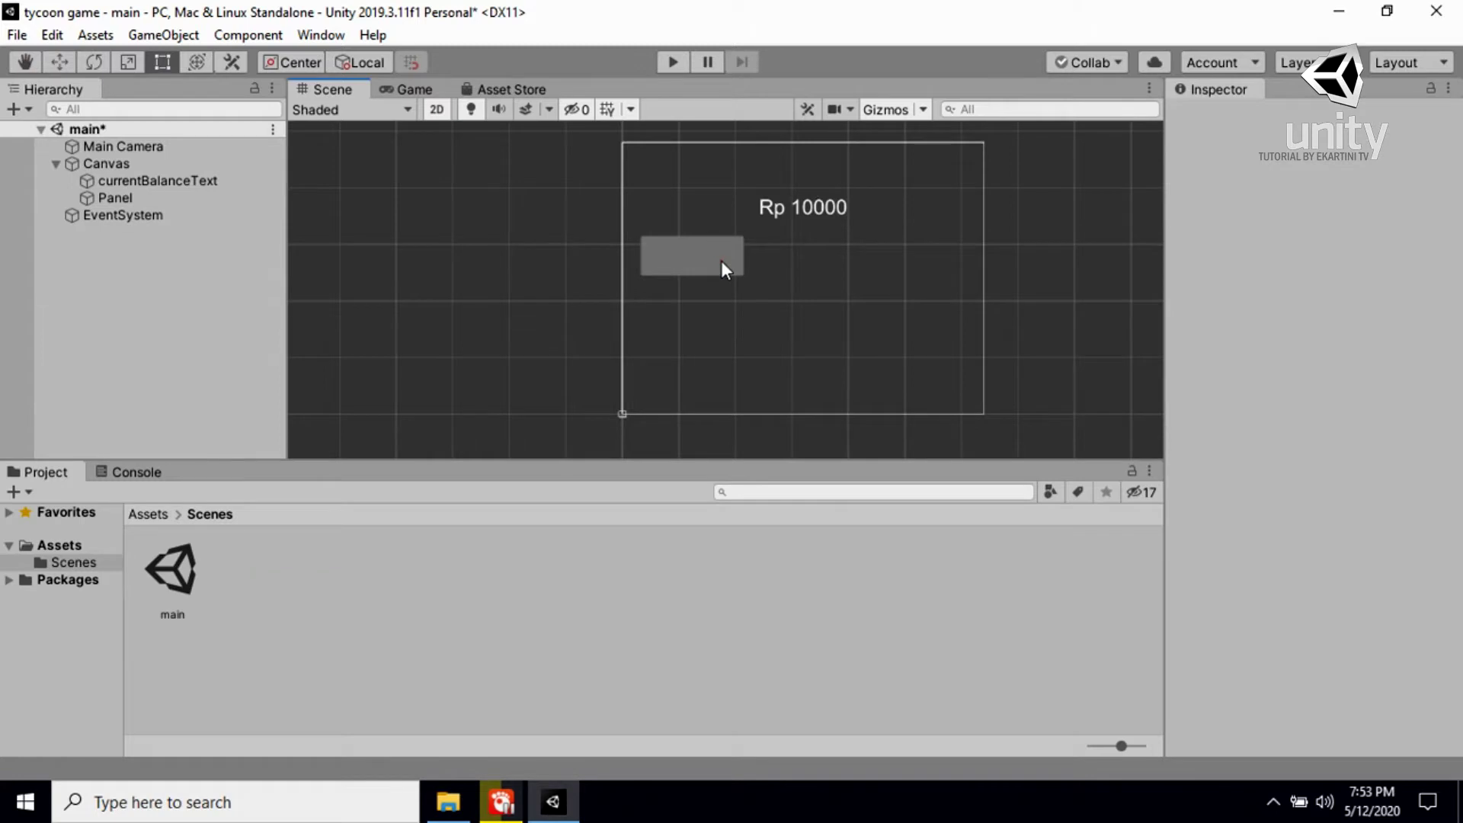
{"action": "left_click", "coordinate": [721, 260]}
{"action": "left_click_drag", "start_coordinate": [840, 166], "coordinate": [768, 196]}
{"action": "left_click_drag", "start_coordinate": [765, 320], "coordinate": [767, 301]}
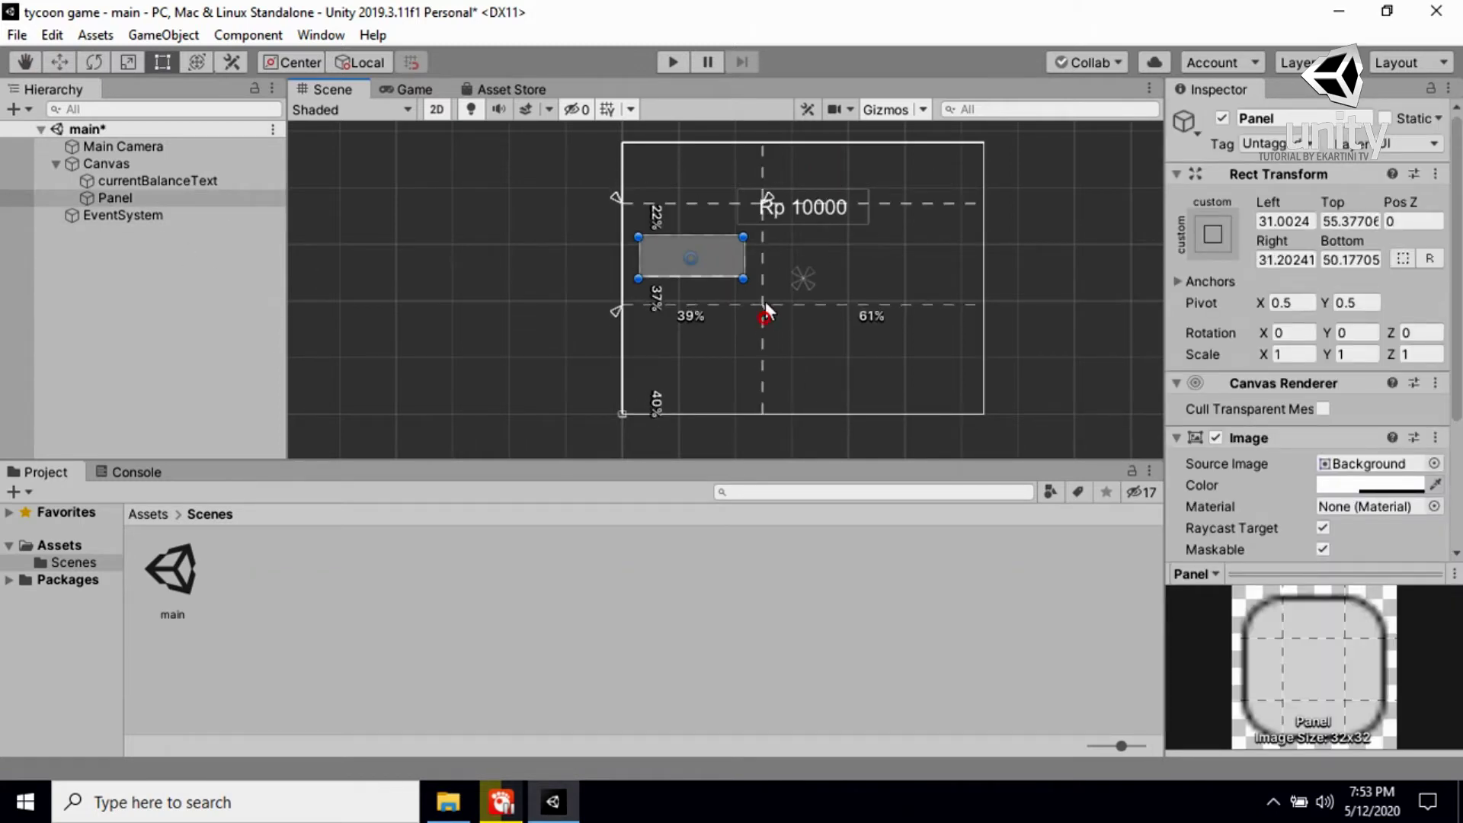
- Reselect the Panel in the Scene view and zoom in on it
{"action": "left_click", "coordinate": [747, 227]}
{"action": "left_click", "coordinate": [676, 276]}
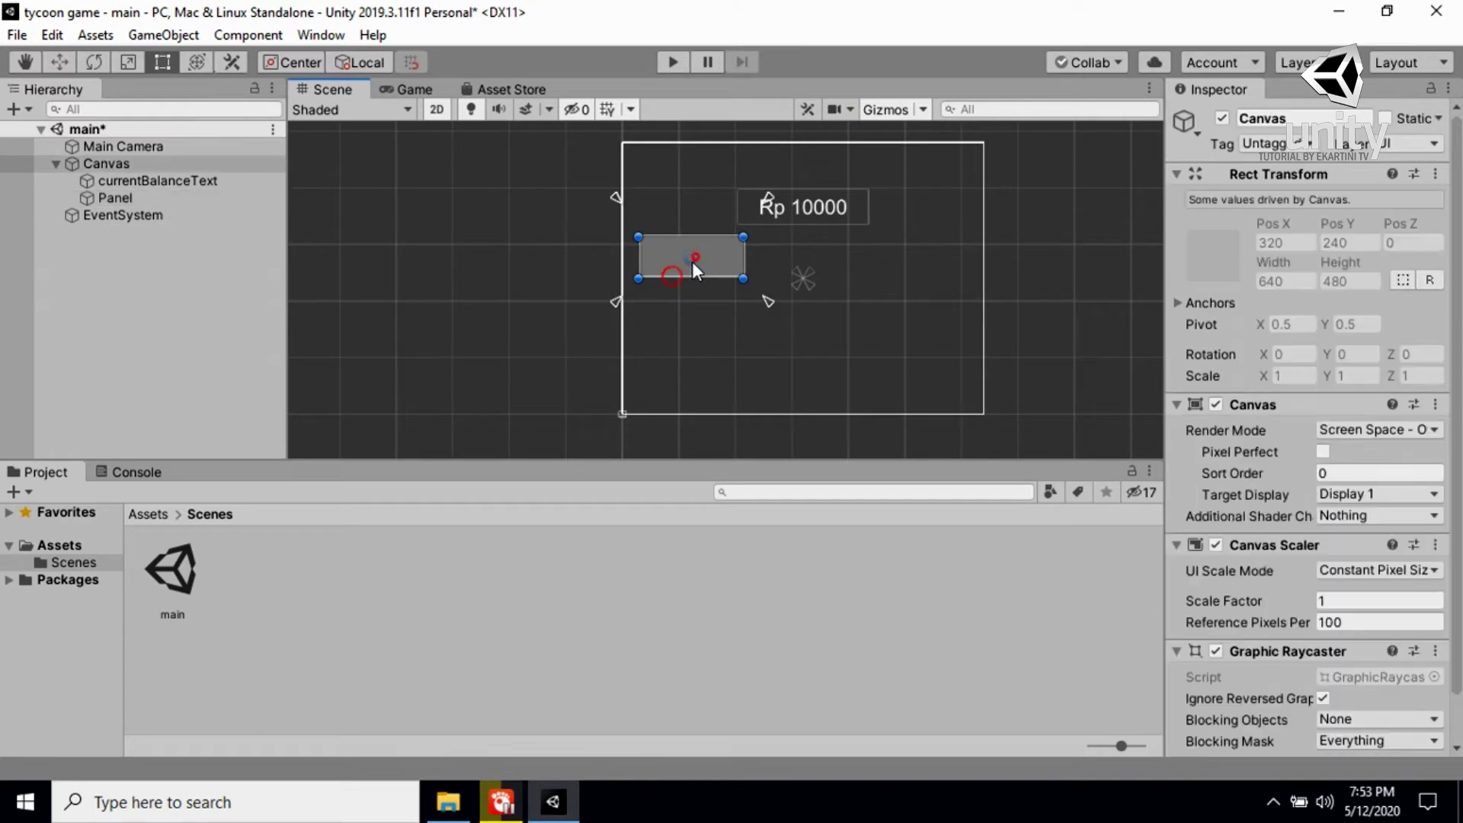
{"action": "left_click", "coordinate": [711, 244]}
{"action": "left_click", "coordinate": [765, 189]}
{"action": "left_click", "coordinate": [688, 263]}
{"action": "scroll", "coordinate": [791, 259], "scroll_direction": "up", "scroll_amount": 1}
{"action": "scroll", "coordinate": [791, 259], "scroll_direction": "up", "scroll_amount": 2}
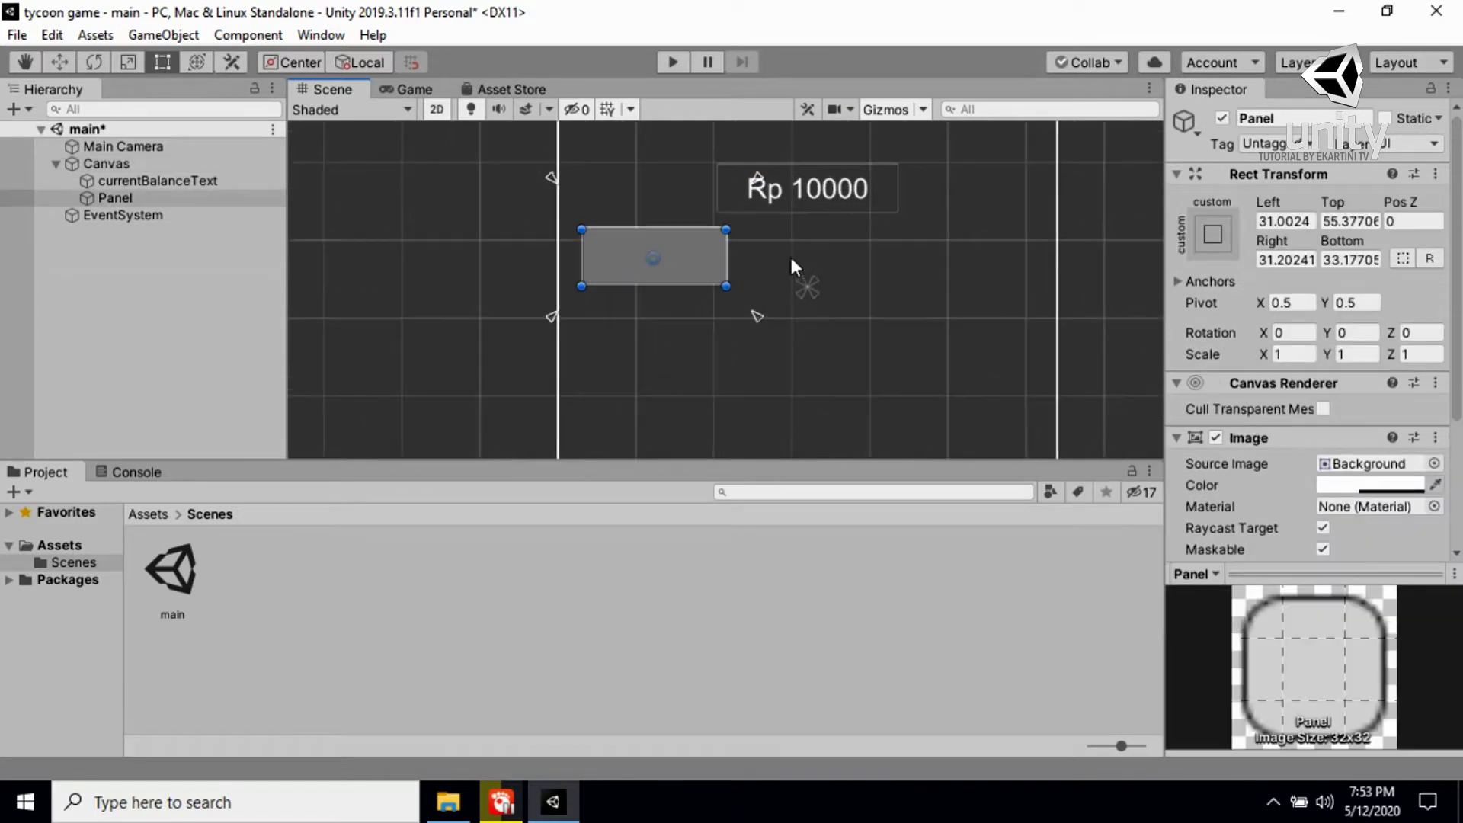
- Run a play-mode test of the Panel layout, then stop it and return to the Scene view
{"action": "left_click", "coordinate": [672, 64]}
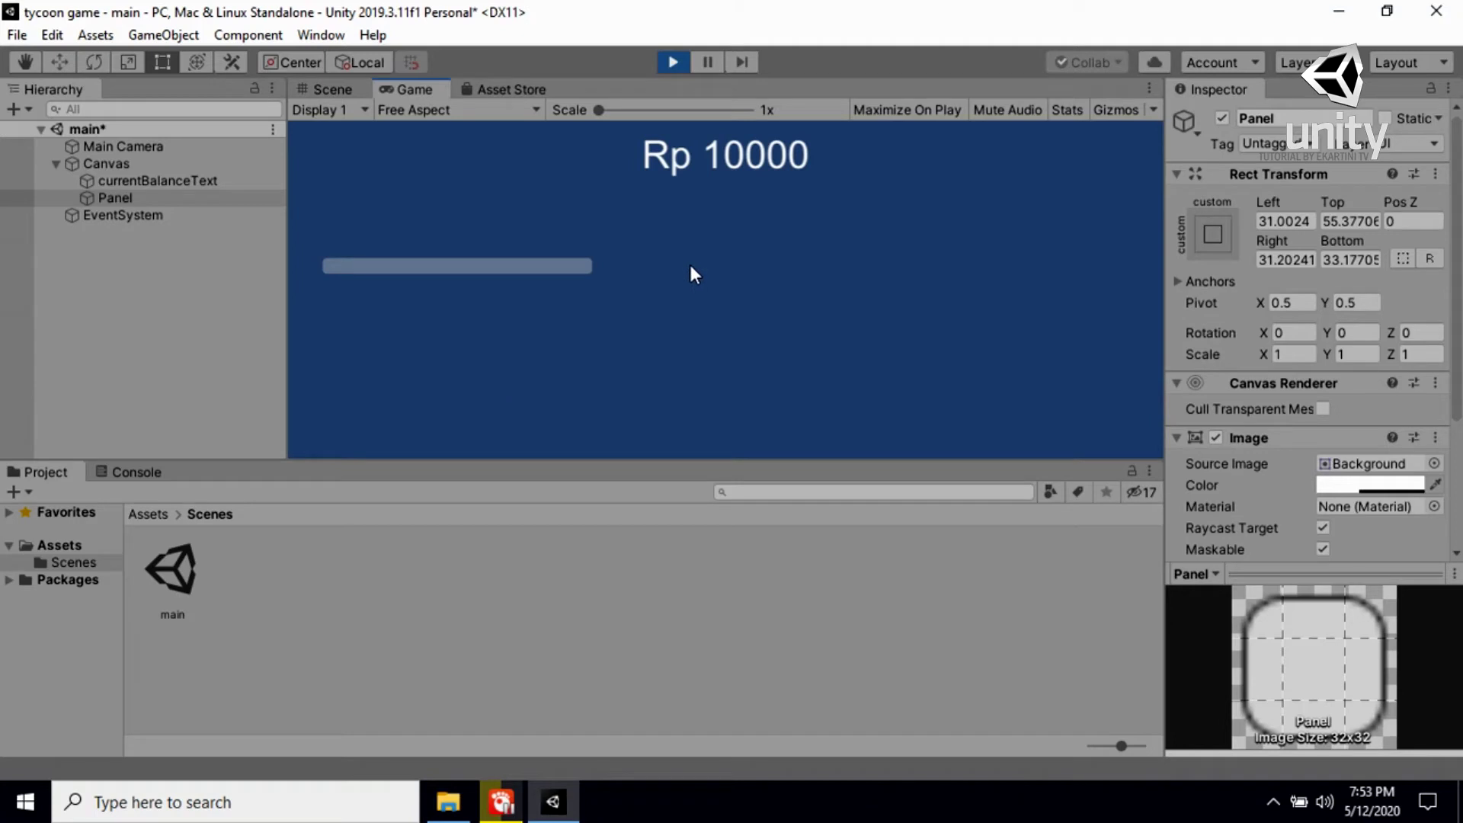
{"action": "mouse_move", "coordinate": [287, 216]}
{"action": "left_mouse_down"}
{"action": "mouse_move", "coordinate": [747, 211]}
{"action": "mouse_move", "coordinate": [295, 258]}
{"action": "mouse_move", "coordinate": [555, 260]}
{"action": "left_mouse_up"}
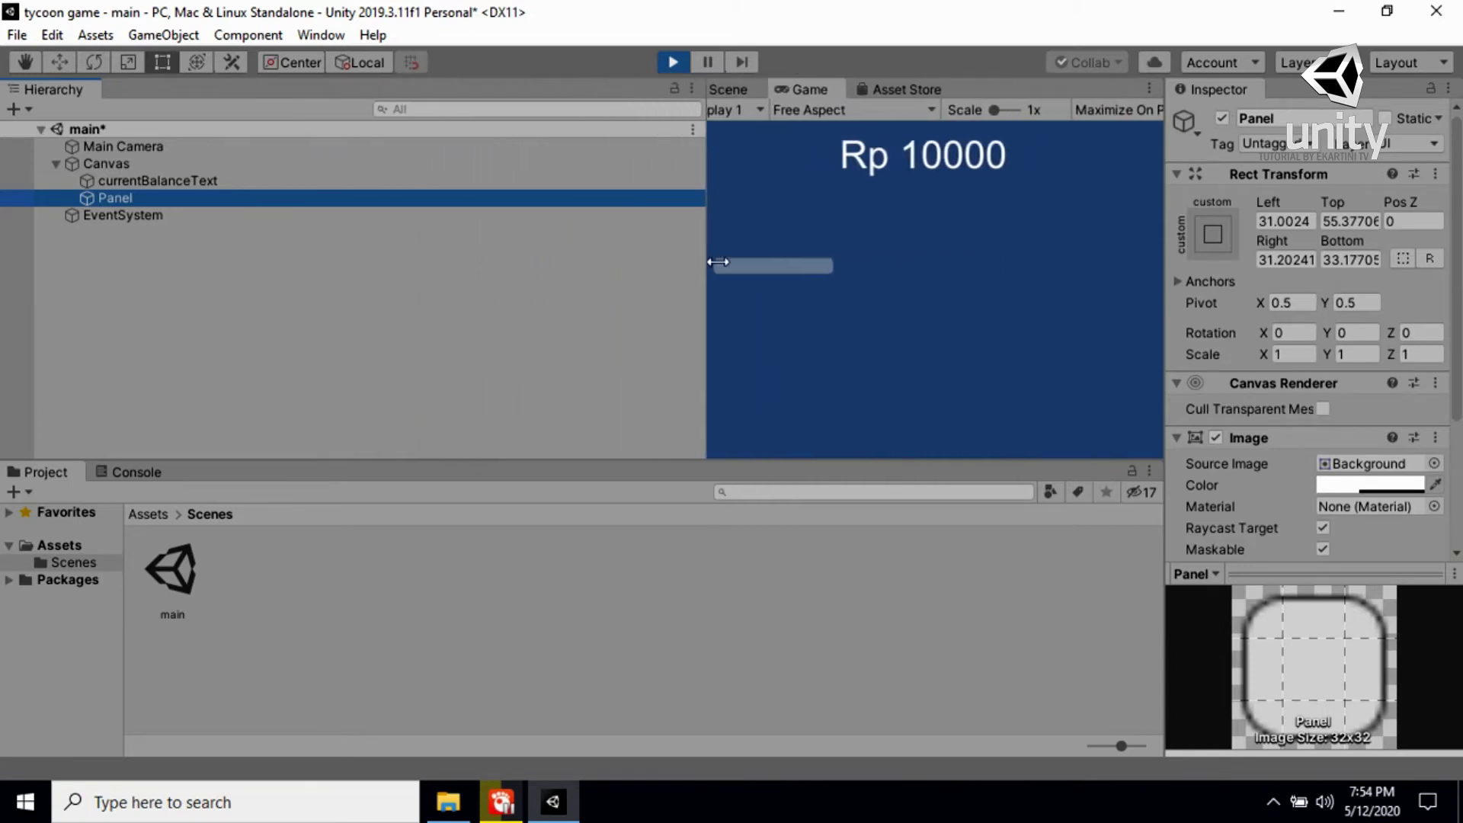
{"action": "left_click_drag", "start_coordinate": [555, 260], "coordinate": [348, 263]}
{"action": "left_click", "coordinate": [670, 60]}
{"action": "left_click", "coordinate": [405, 94]}
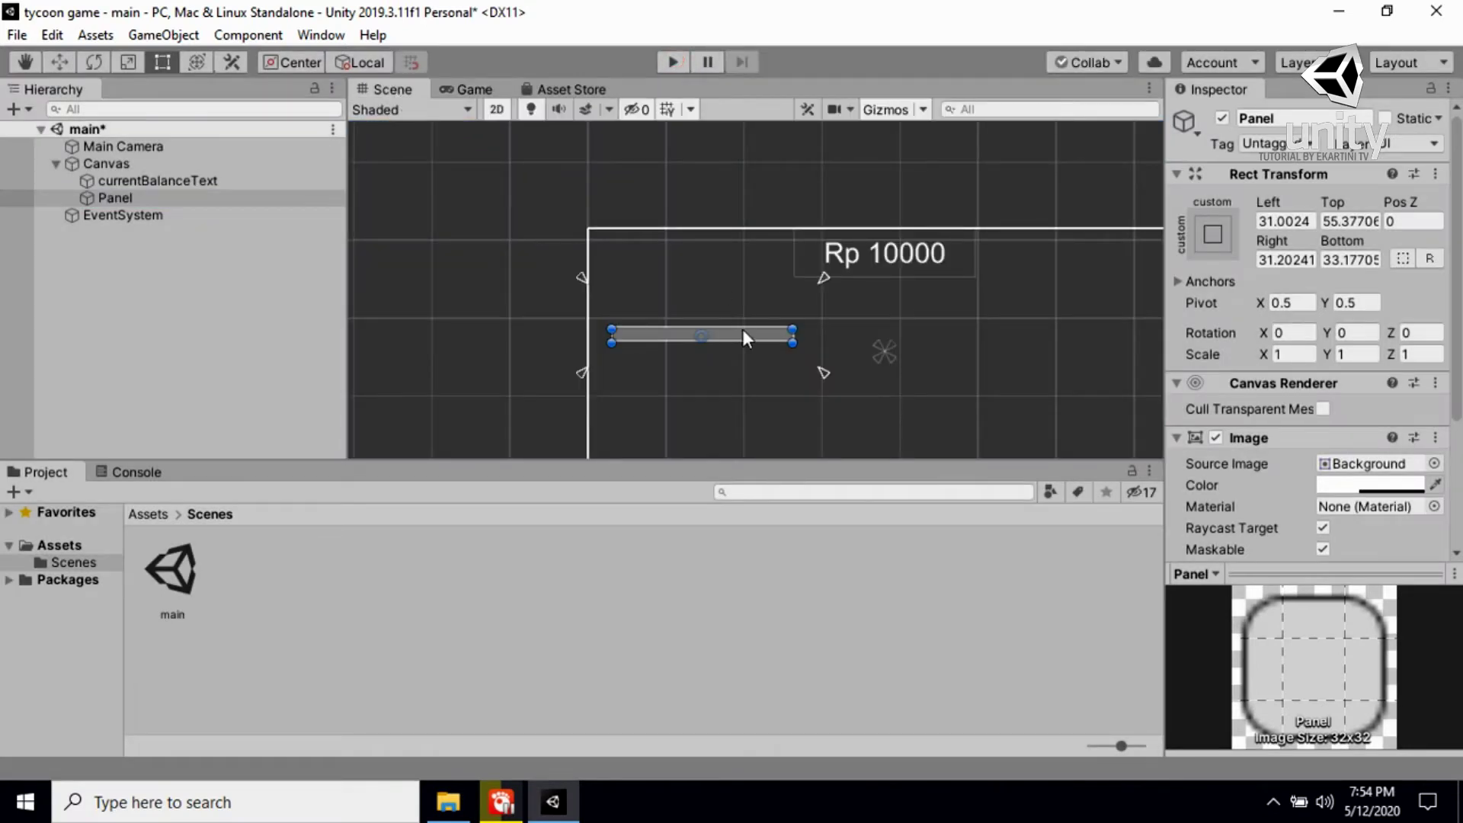
- Extend the Panel's bottom edge down to Bottom -31.8 and start Play mode
{"action": "left_click_drag", "start_coordinate": [720, 340], "coordinate": [717, 389]}
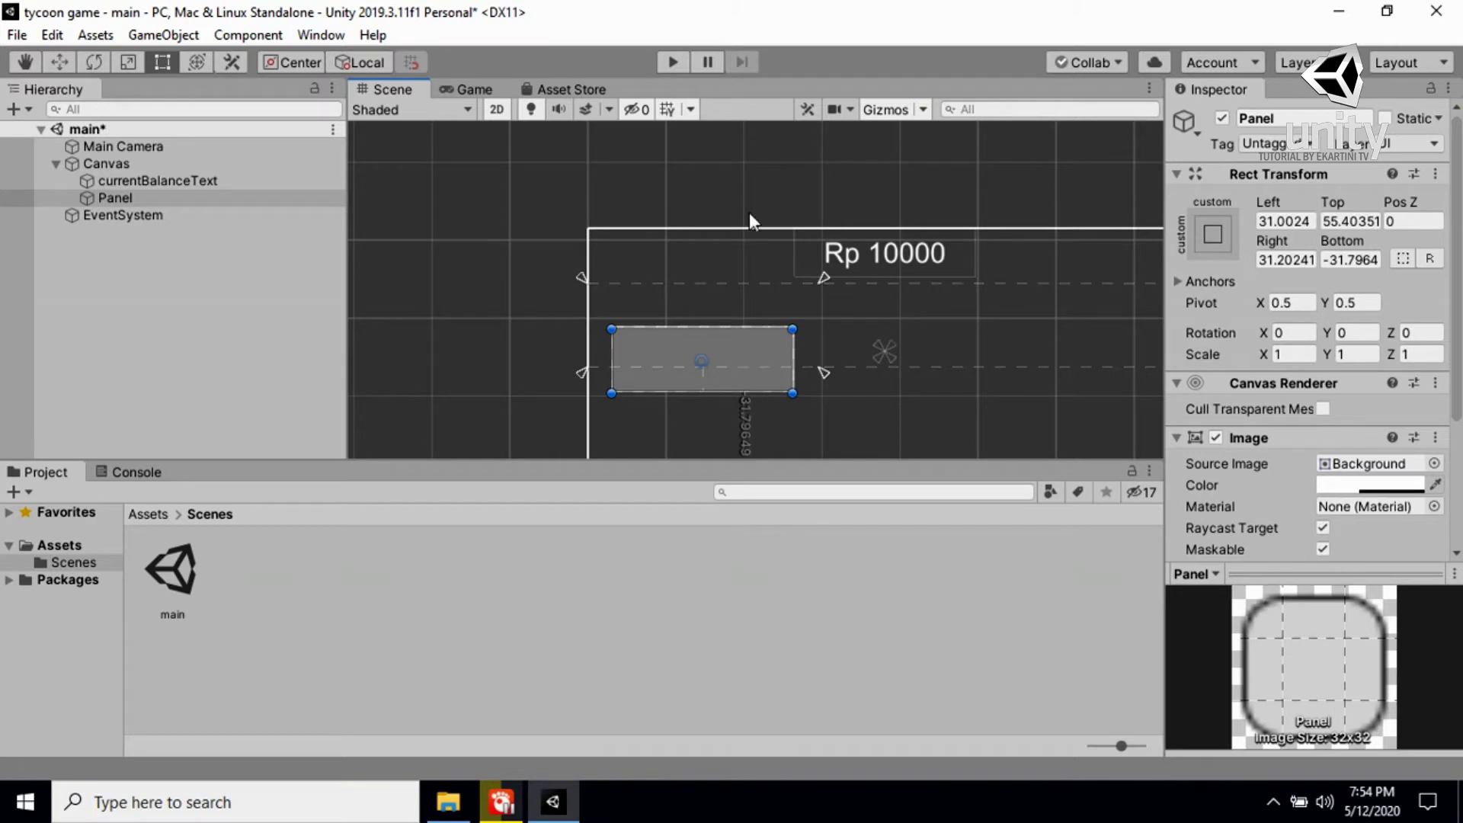
{"action": "left_click", "coordinate": [674, 63]}
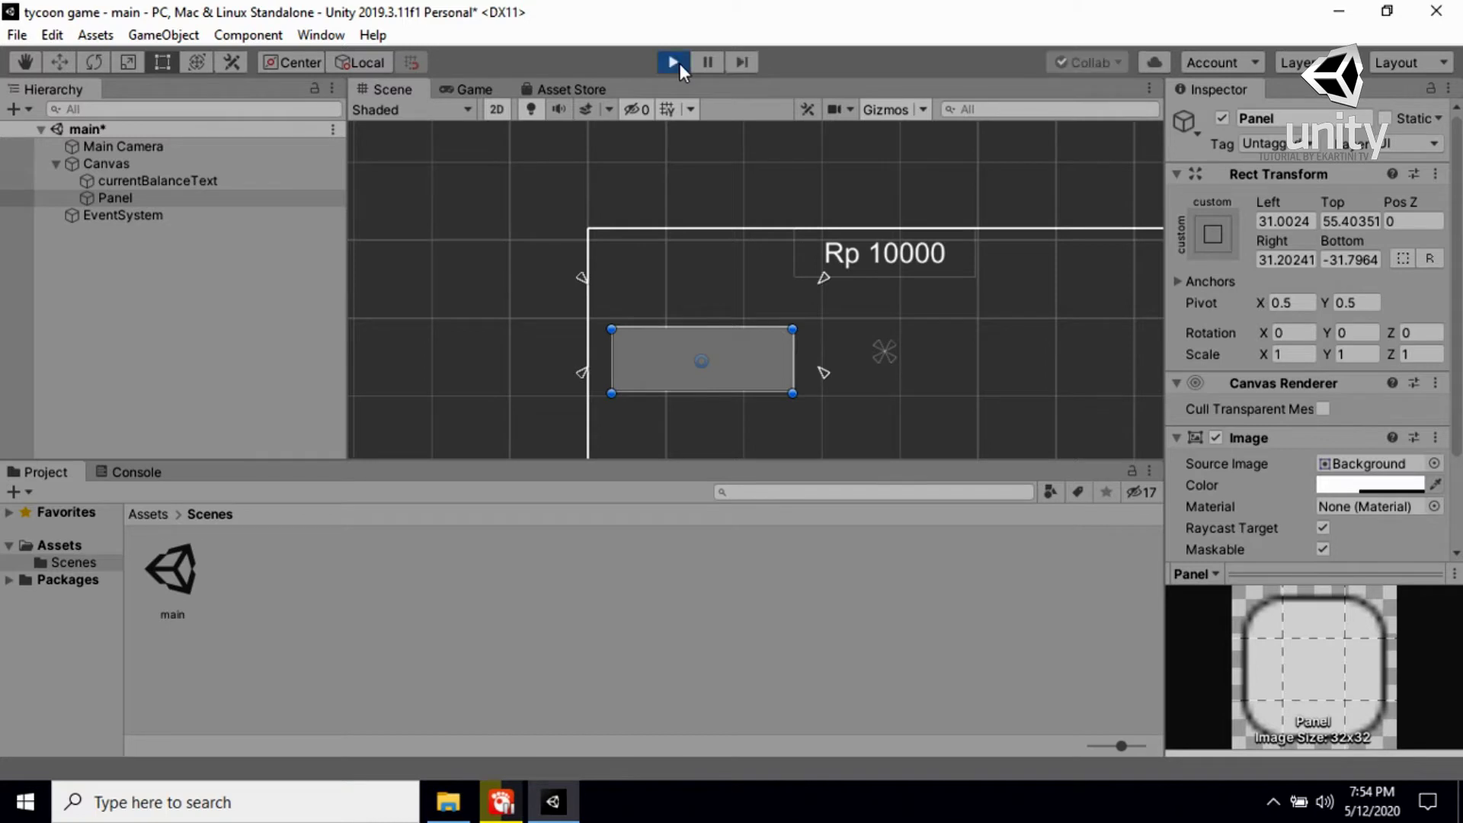
- Check the taller Panel in the running game, stop Play mode, and pan to the canvas
{"action": "left_click", "coordinate": [339, 197]}
{"action": "mouse_move", "coordinate": [348, 191]}
{"action": "left_mouse_down"}
{"action": "mouse_move", "coordinate": [925, 183]}
{"action": "mouse_move", "coordinate": [281, 183]}
{"action": "left_mouse_up"}
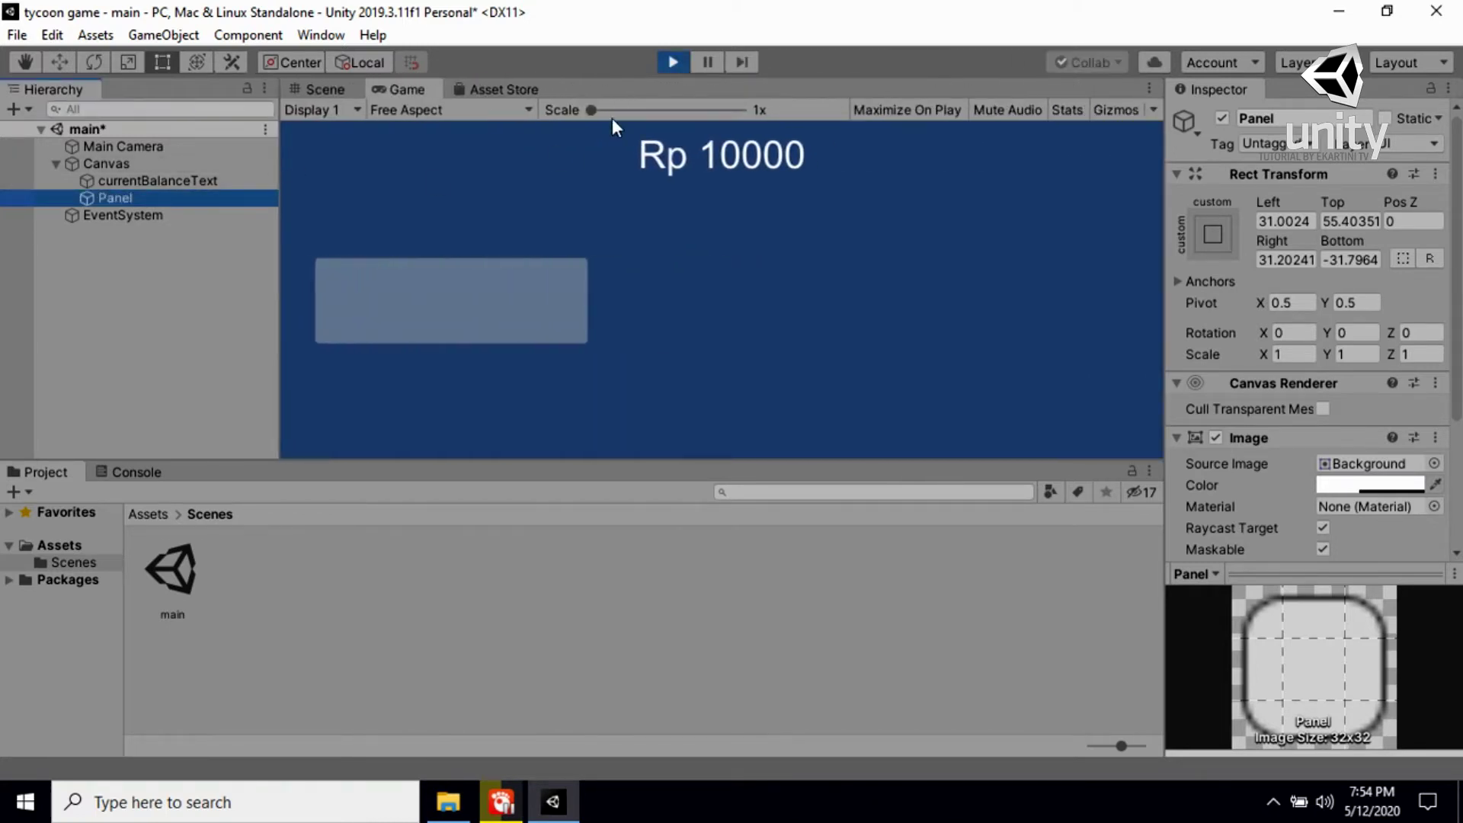
{"action": "left_click", "coordinate": [666, 62]}
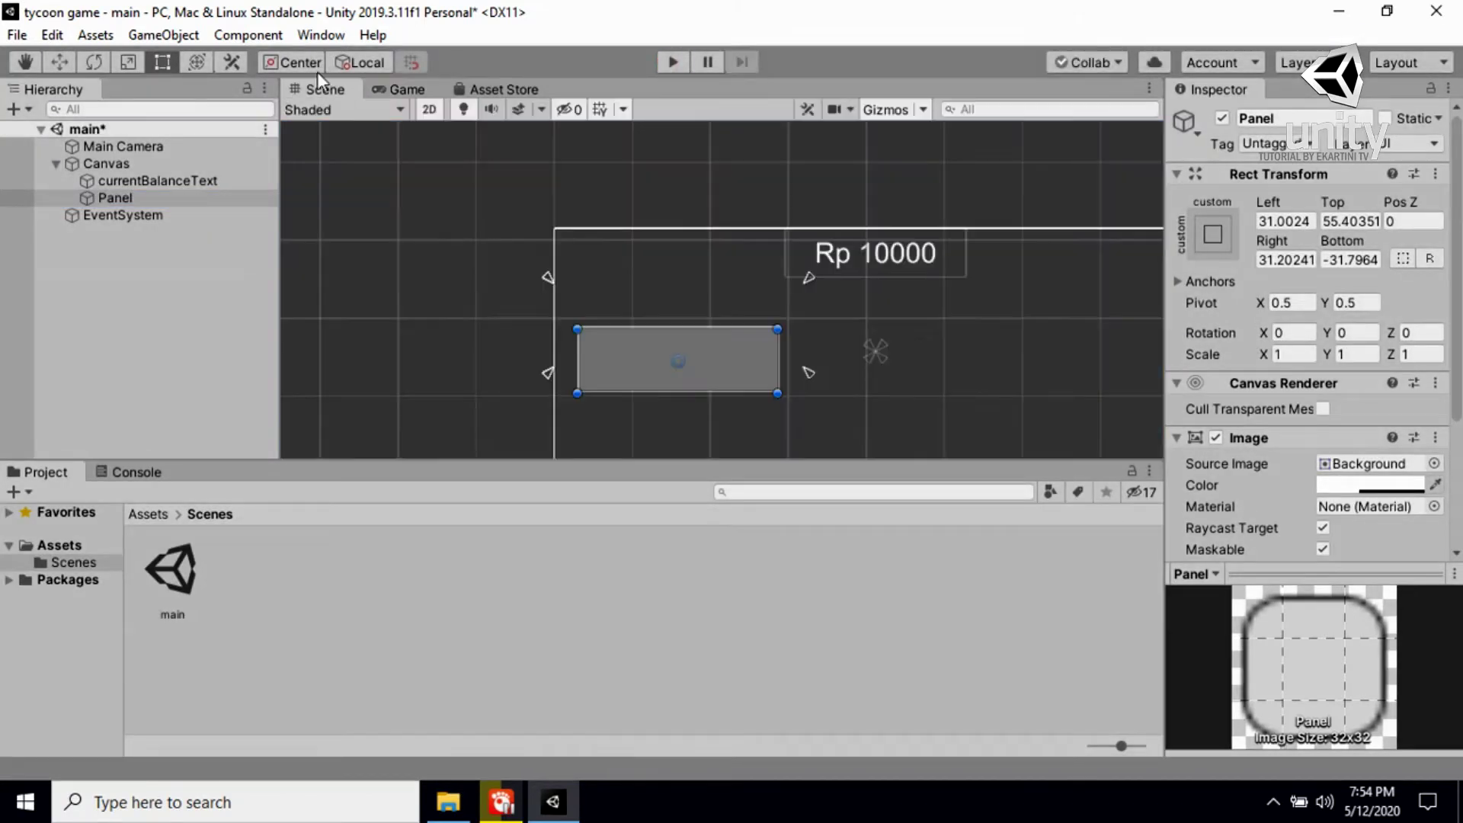
{"action": "scroll", "coordinate": [788, 355], "scroll_direction": "down", "scroll_amount": 2}
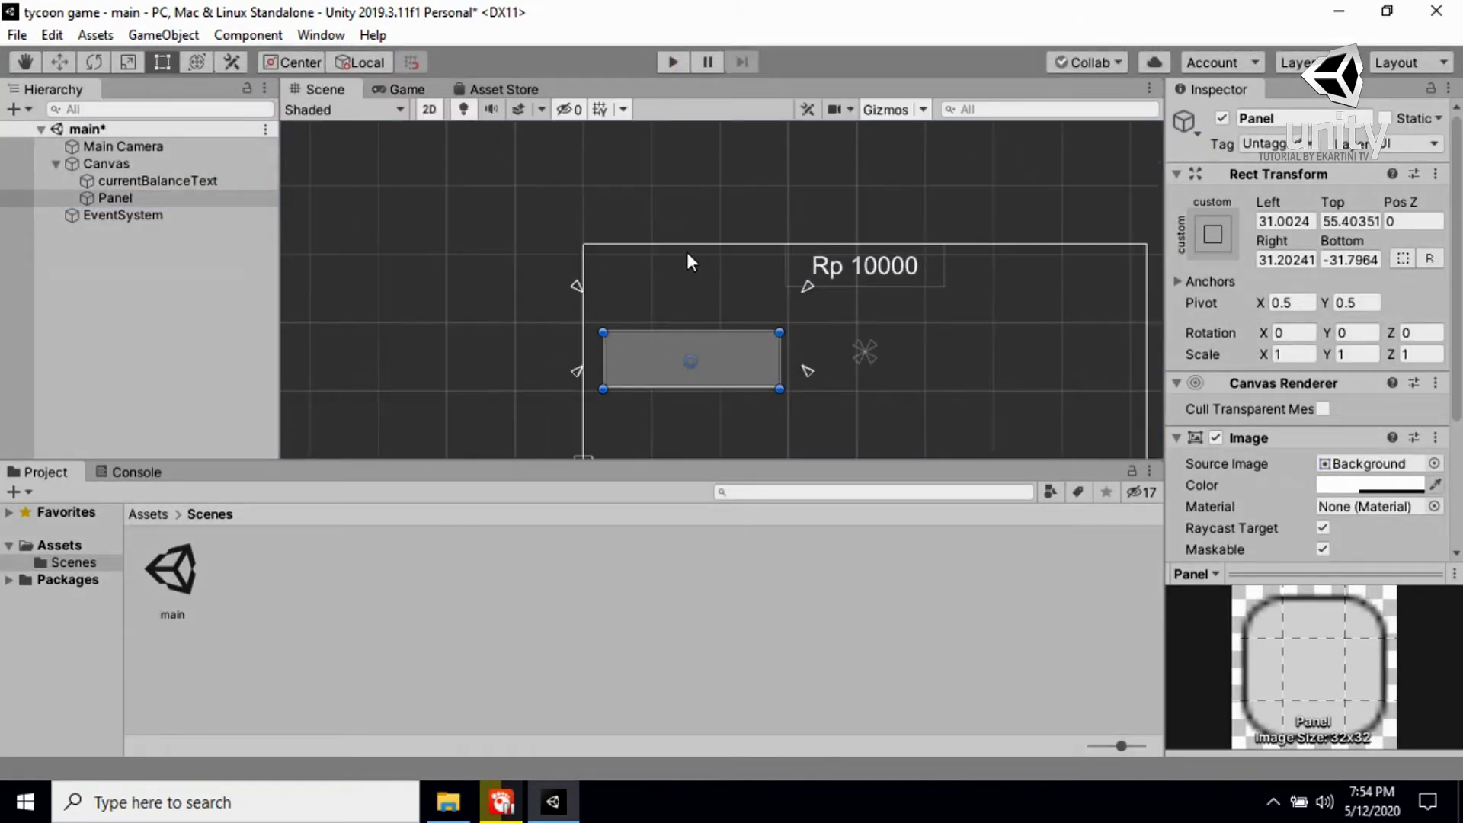
{"action": "left_click", "coordinate": [27, 67]}
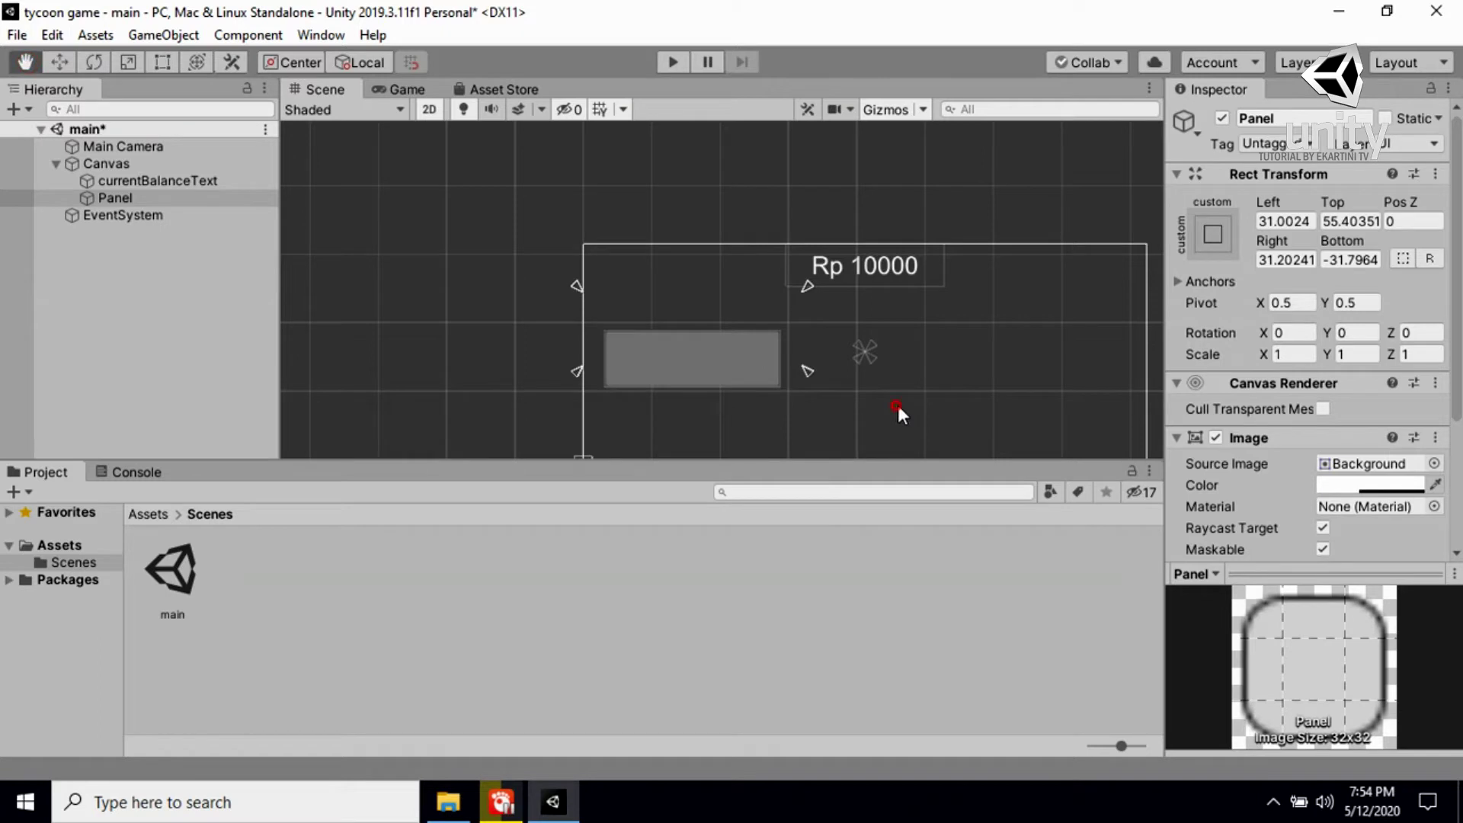
{"action": "left_click_drag", "start_coordinate": [859, 317], "coordinate": [800, 240]}
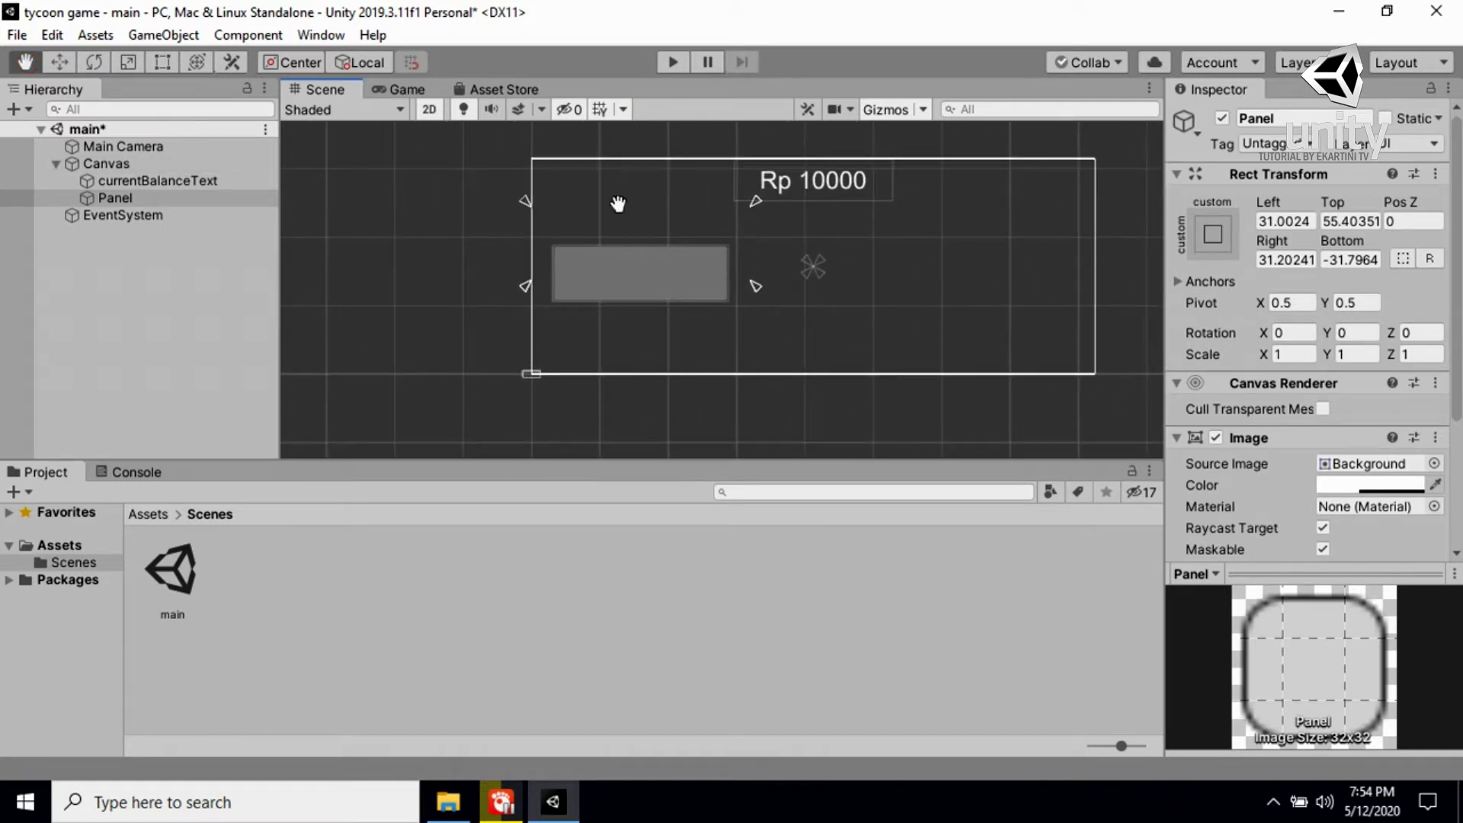
- Pull the Panel's anchors to its centre, lower it to Pos Y -1, and press Play
{"action": "scroll", "coordinate": [771, 240], "scroll_direction": "down", "scroll_amount": 3}
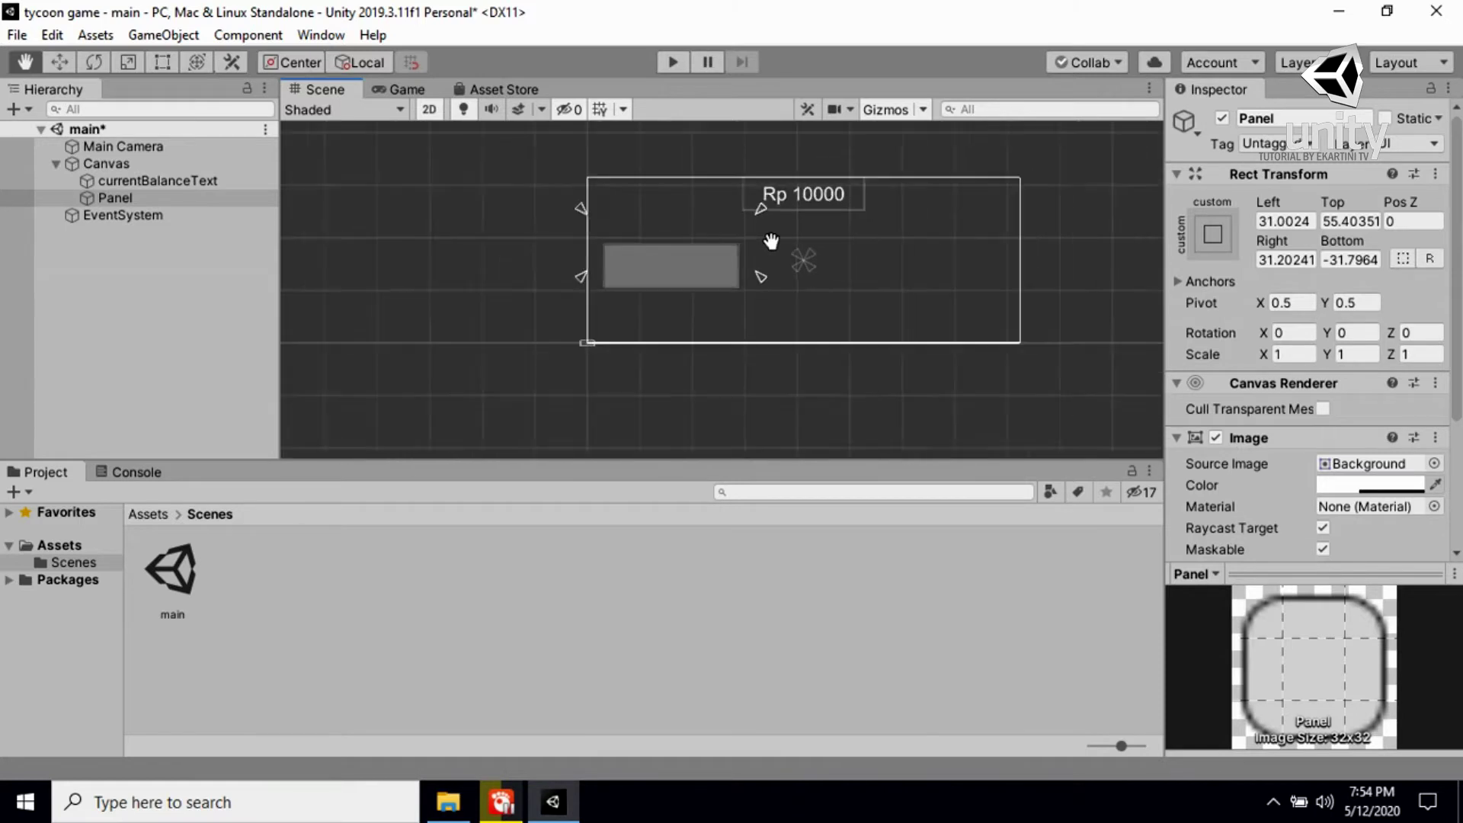
{"action": "scroll", "coordinate": [771, 241], "scroll_direction": "down", "scroll_amount": 1}
{"action": "scroll", "coordinate": [771, 241], "scroll_direction": "up", "scroll_amount": 2}
{"action": "scroll", "coordinate": [772, 243], "scroll_direction": "up", "scroll_amount": 4}
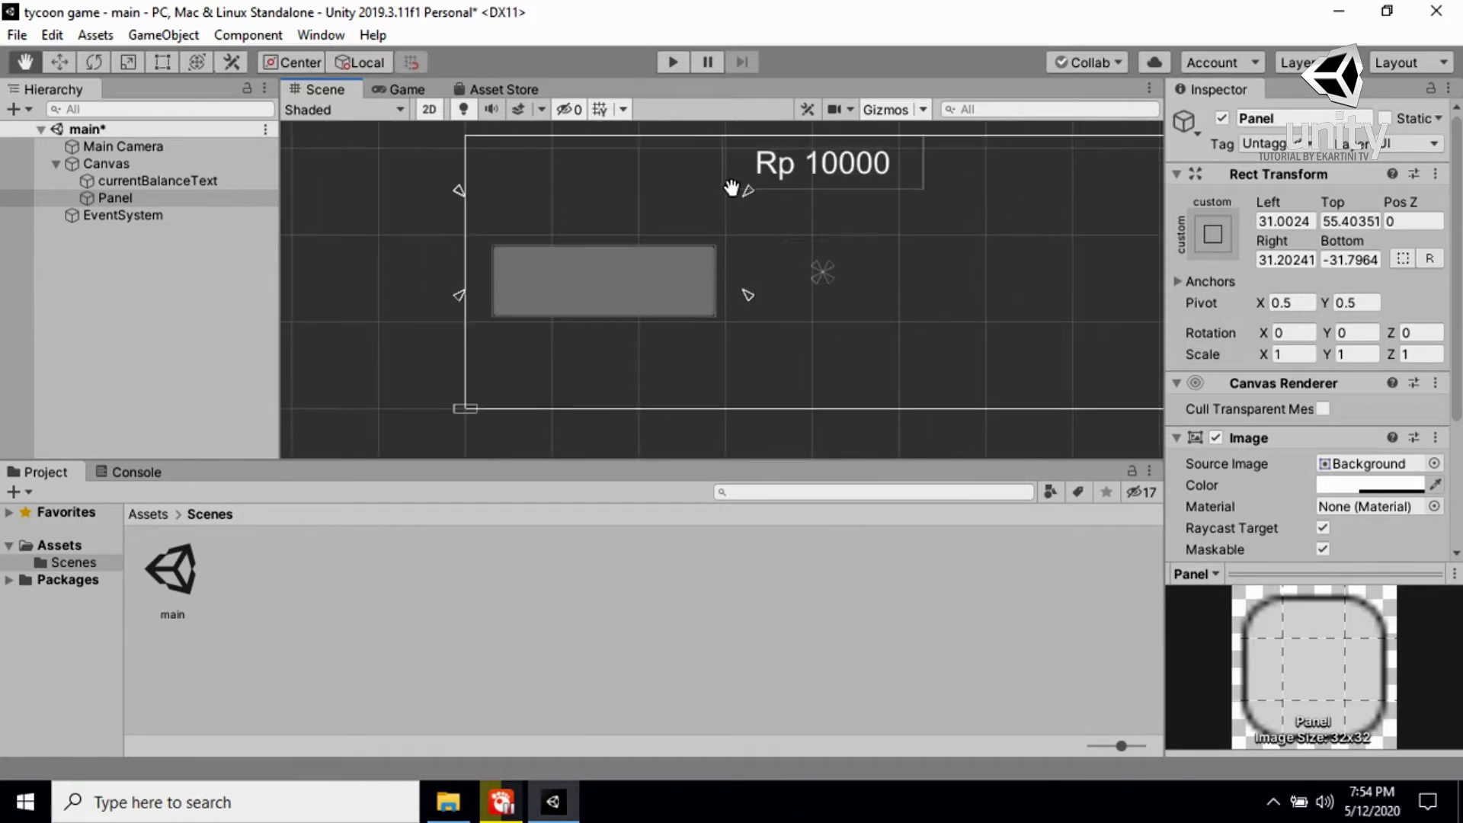
{"action": "left_click", "coordinate": [122, 198]}
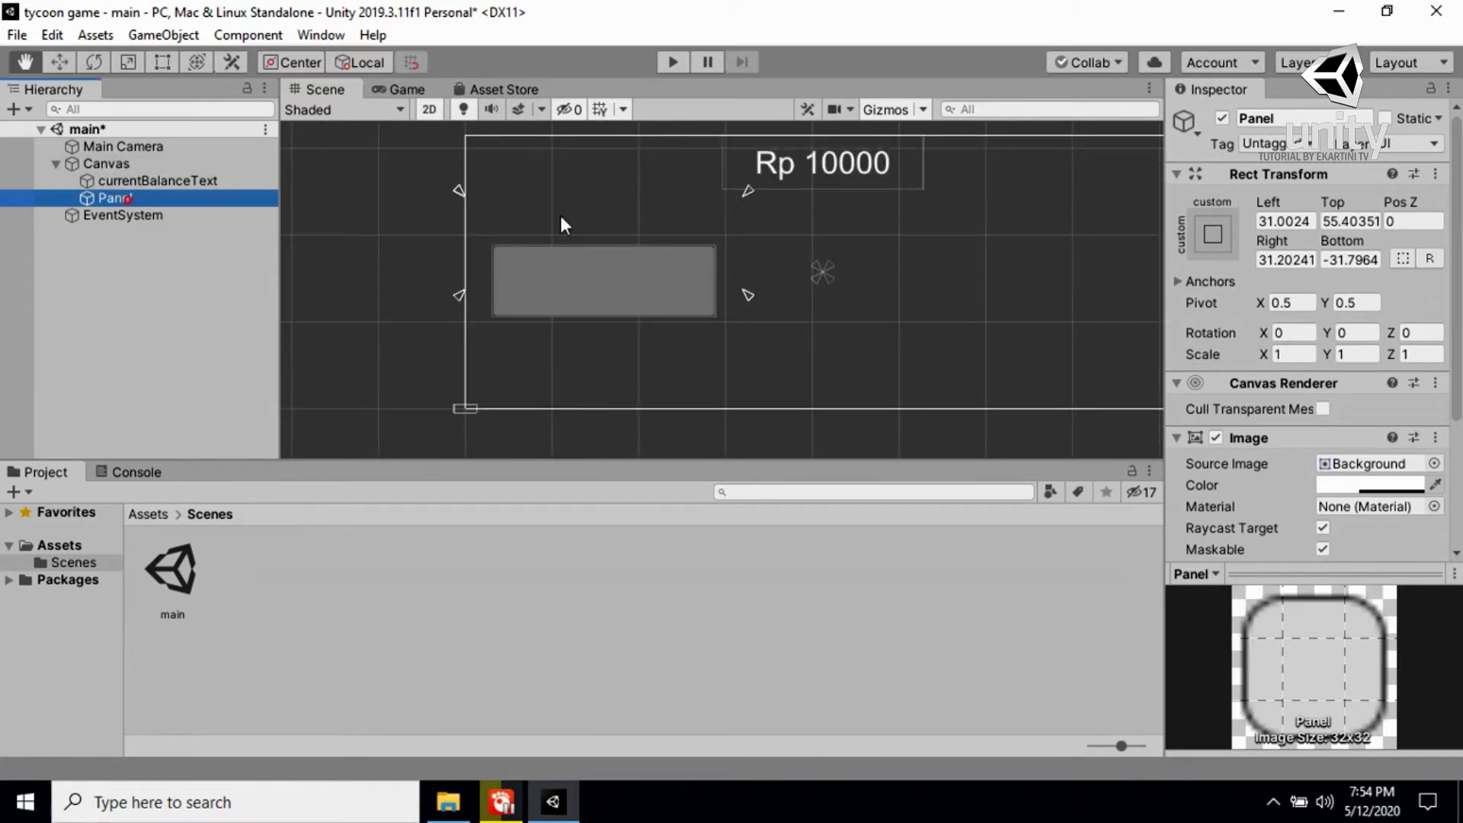
{"action": "left_click", "coordinate": [74, 60]}
{"action": "left_click_drag", "start_coordinate": [750, 192], "coordinate": [611, 282]}
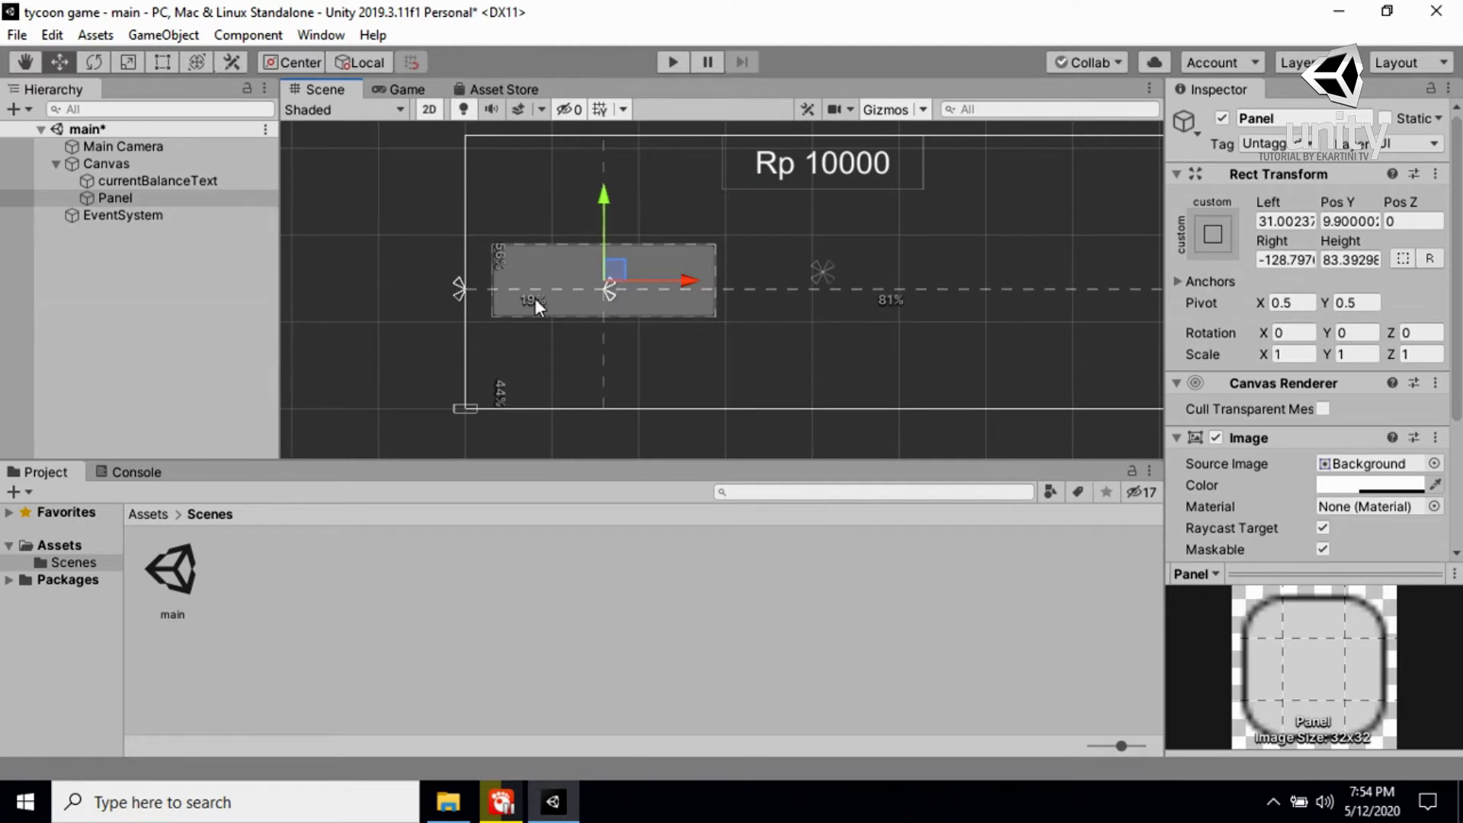
{"action": "left_click_drag", "start_coordinate": [458, 282], "coordinate": [603, 284]}
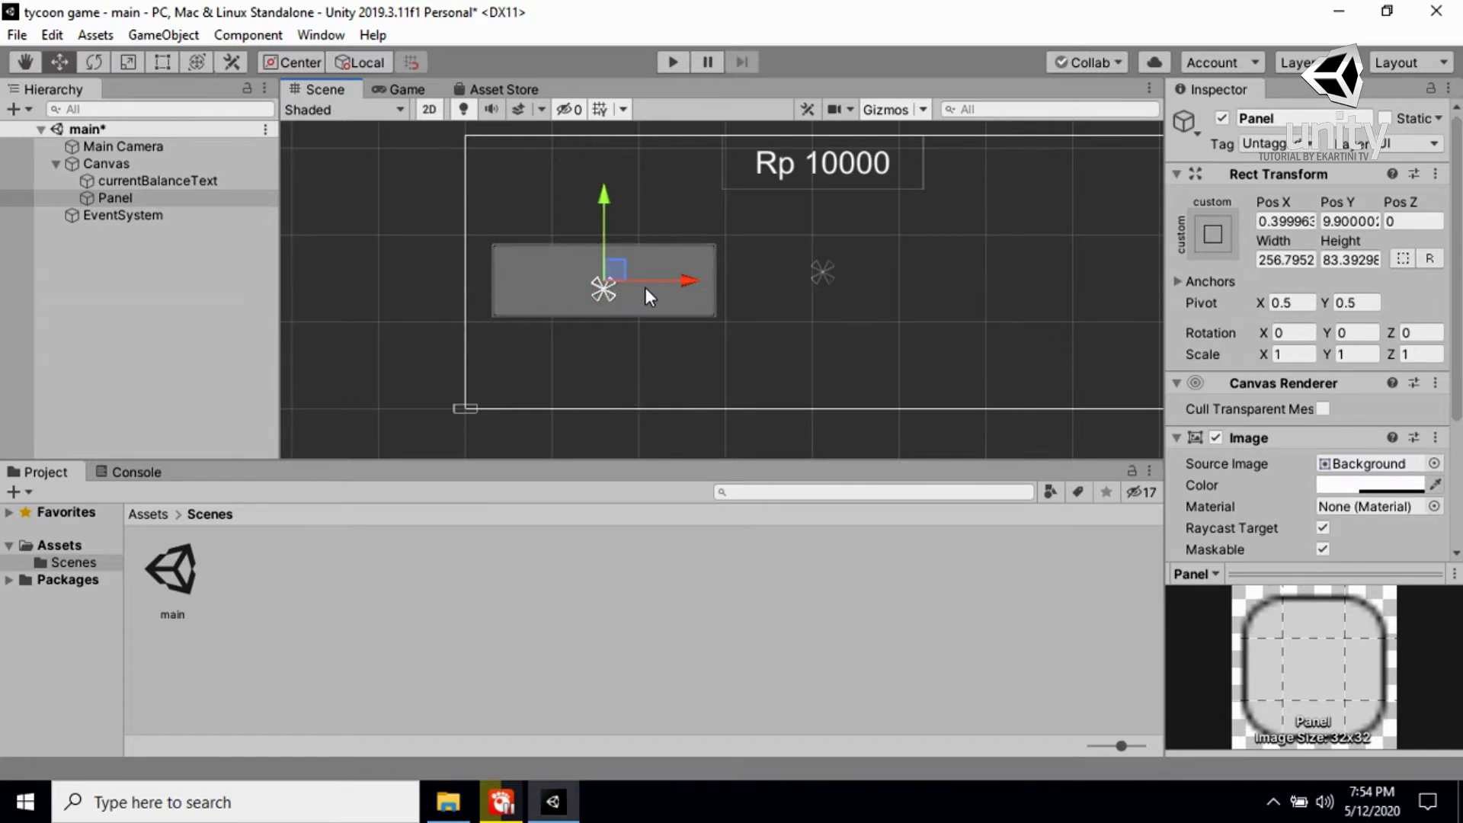
{"action": "left_click_drag", "start_coordinate": [600, 244], "coordinate": [603, 251]}
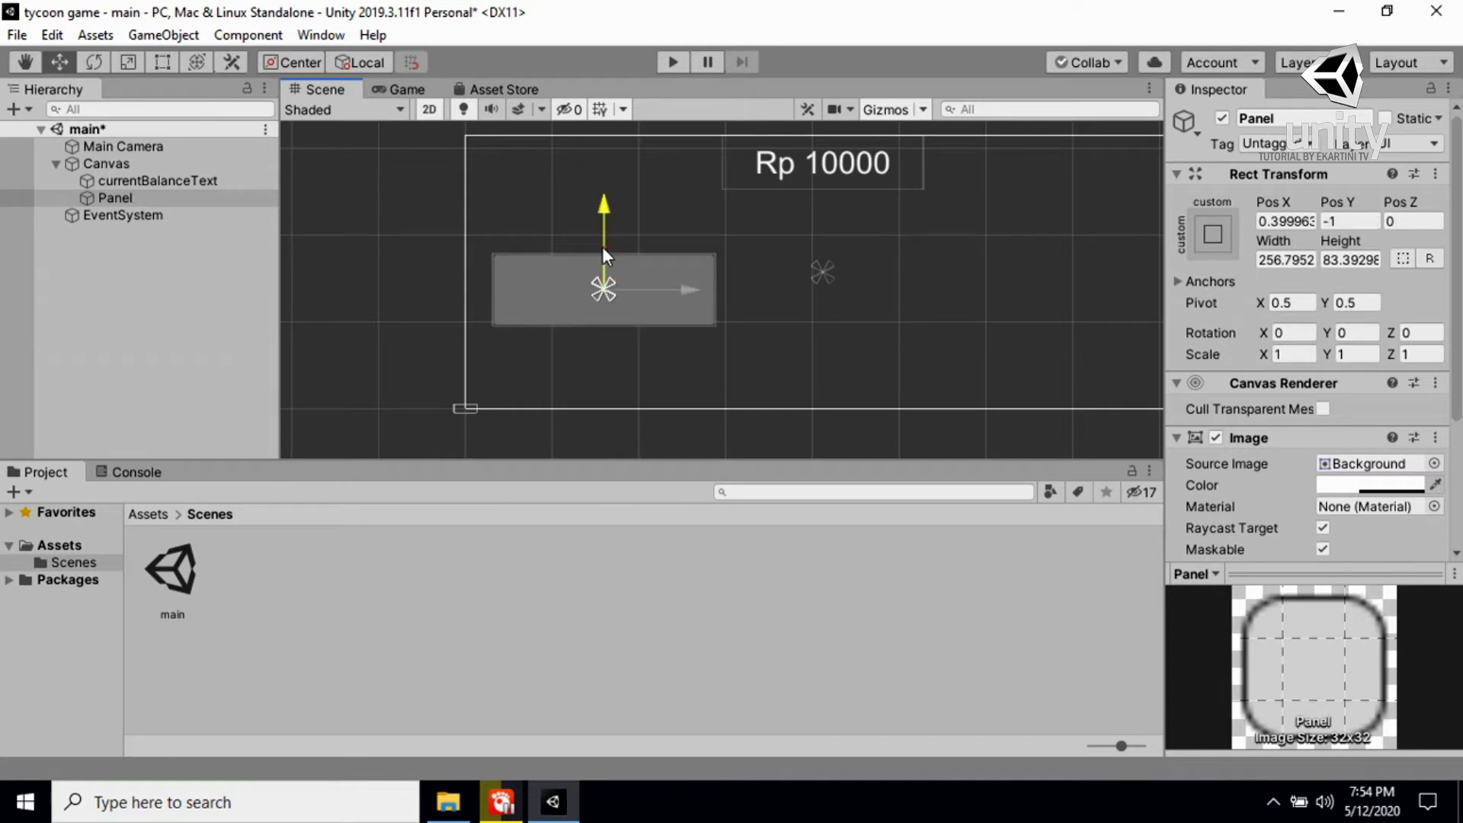
{"action": "left_click", "coordinate": [675, 64]}
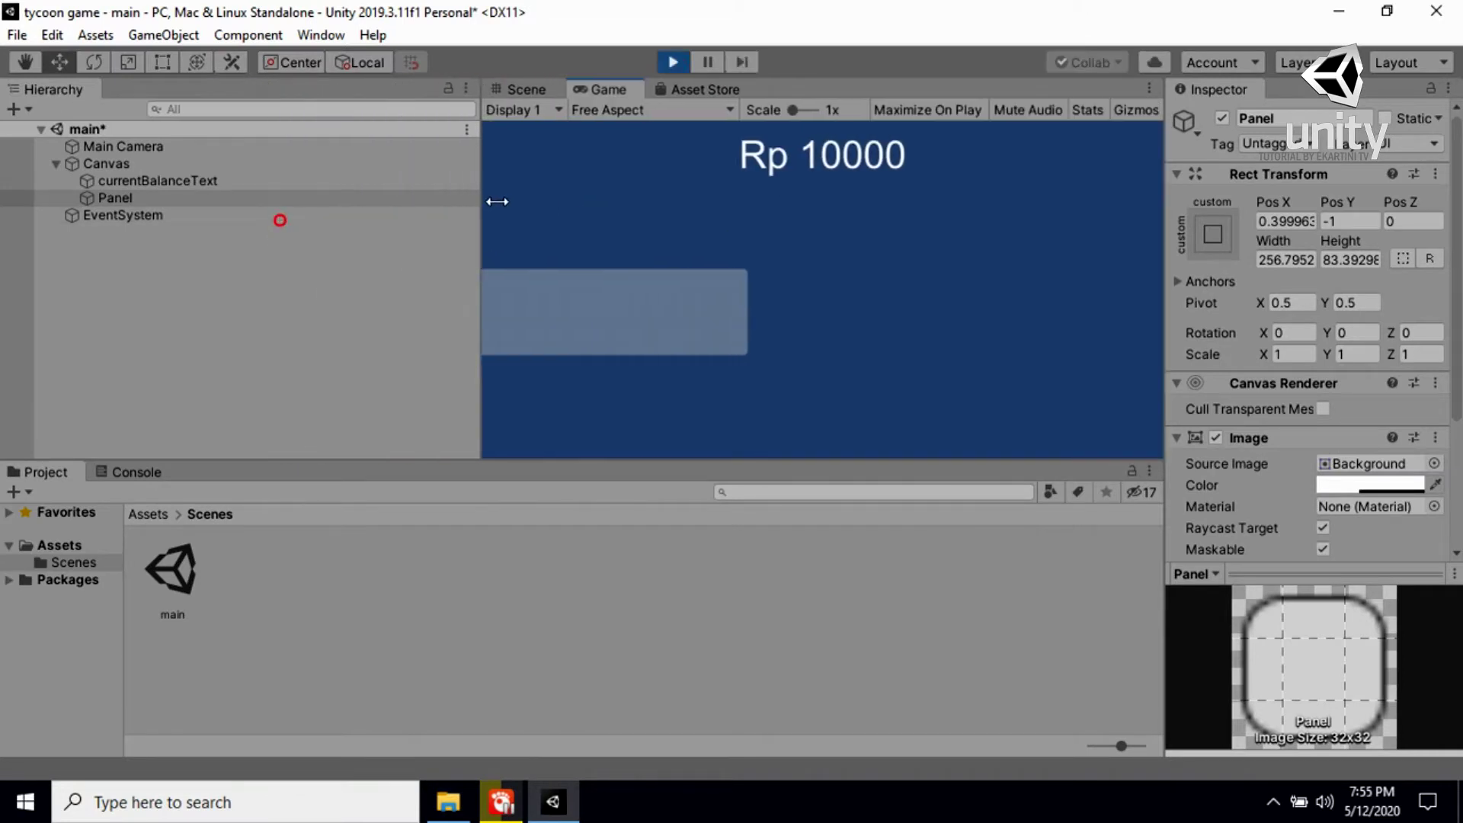
- Adjust the Hierarchy width and stop the play-mode test
{"action": "mouse_move", "coordinate": [279, 219]}
{"action": "left_mouse_down"}
{"action": "mouse_move", "coordinate": [480, 199]}
{"action": "mouse_move", "coordinate": [394, 183]}
{"action": "left_mouse_up"}
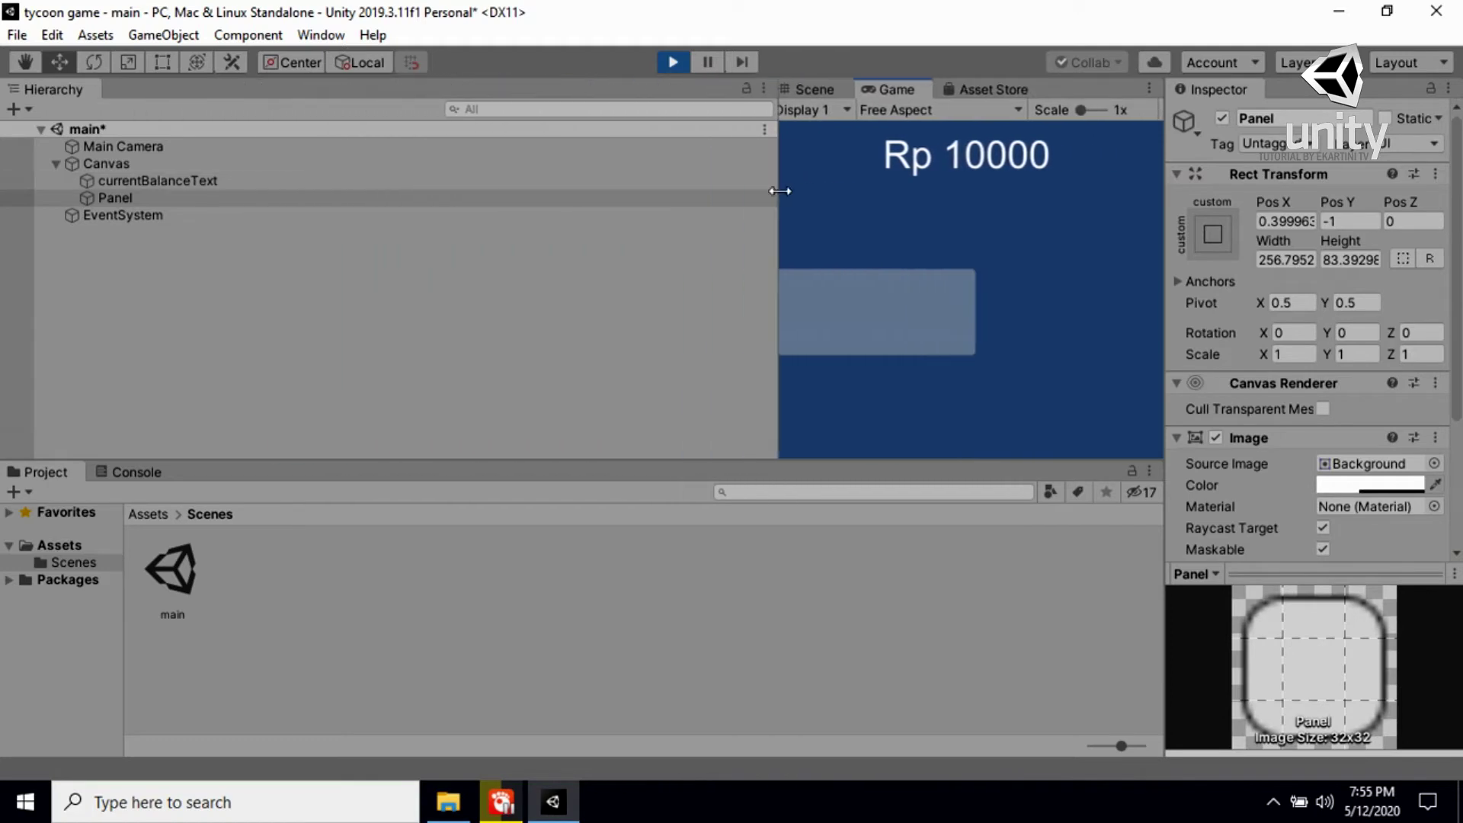
{"action": "left_click_drag", "start_coordinate": [394, 183], "coordinate": [337, 152]}
{"action": "left_click", "coordinate": [673, 61]}
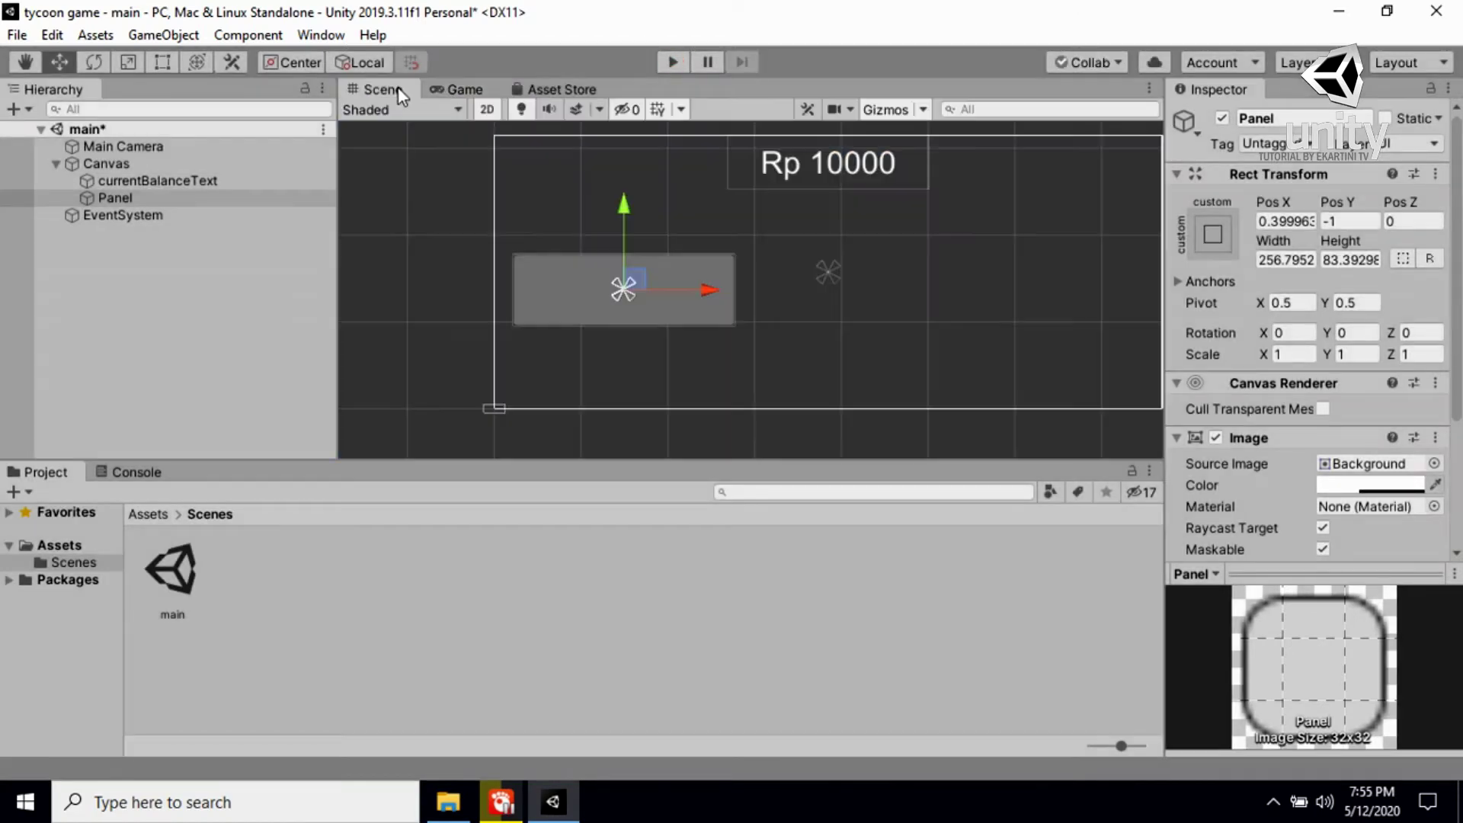
- Rename the Panel to StorePanel in the Inspector
{"action": "left_click", "coordinate": [1322, 120]}
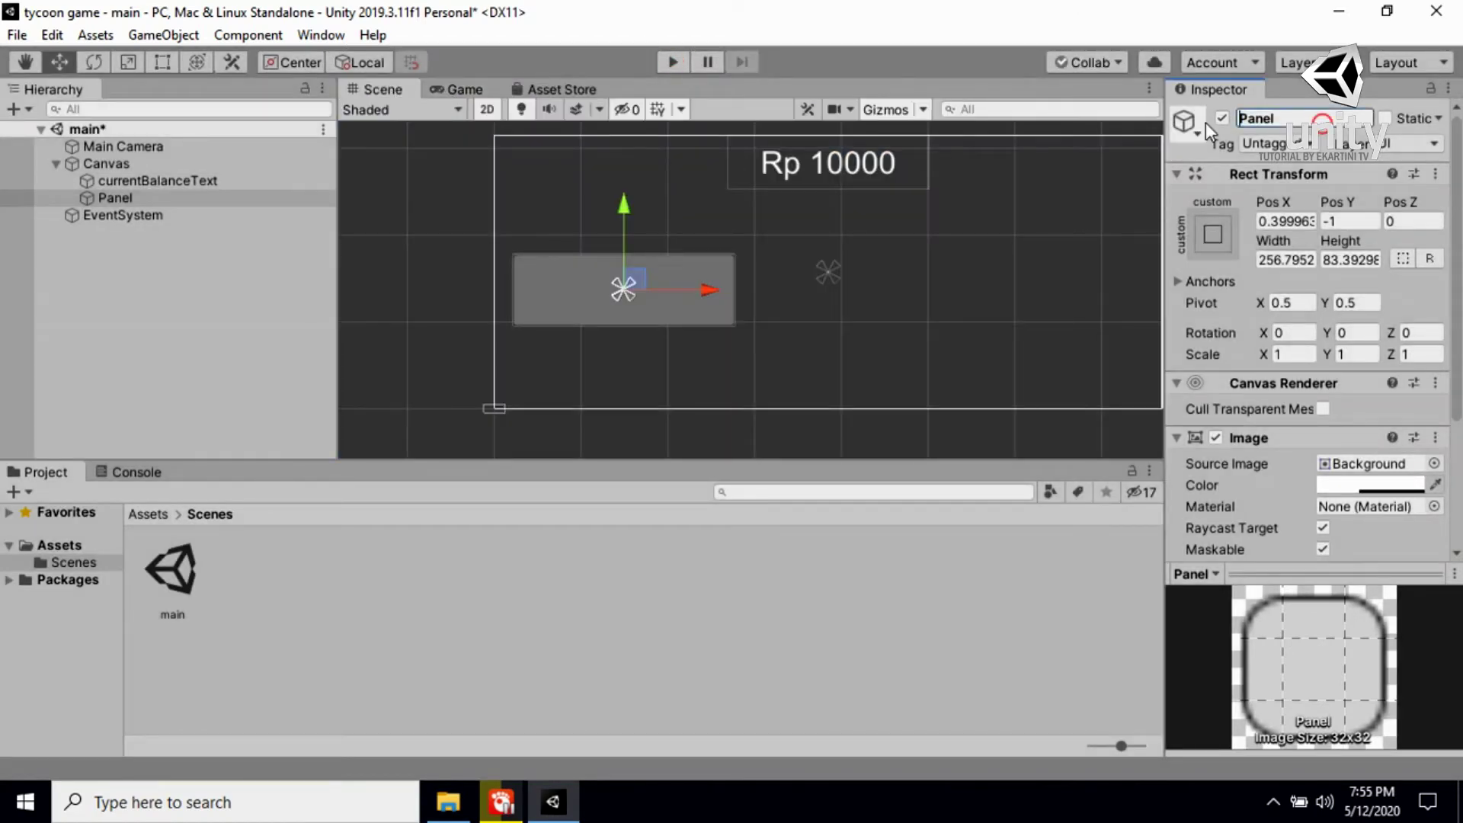
{"action": "type", "text": "Store"}
{"action": "left_click", "coordinate": [697, 272]}
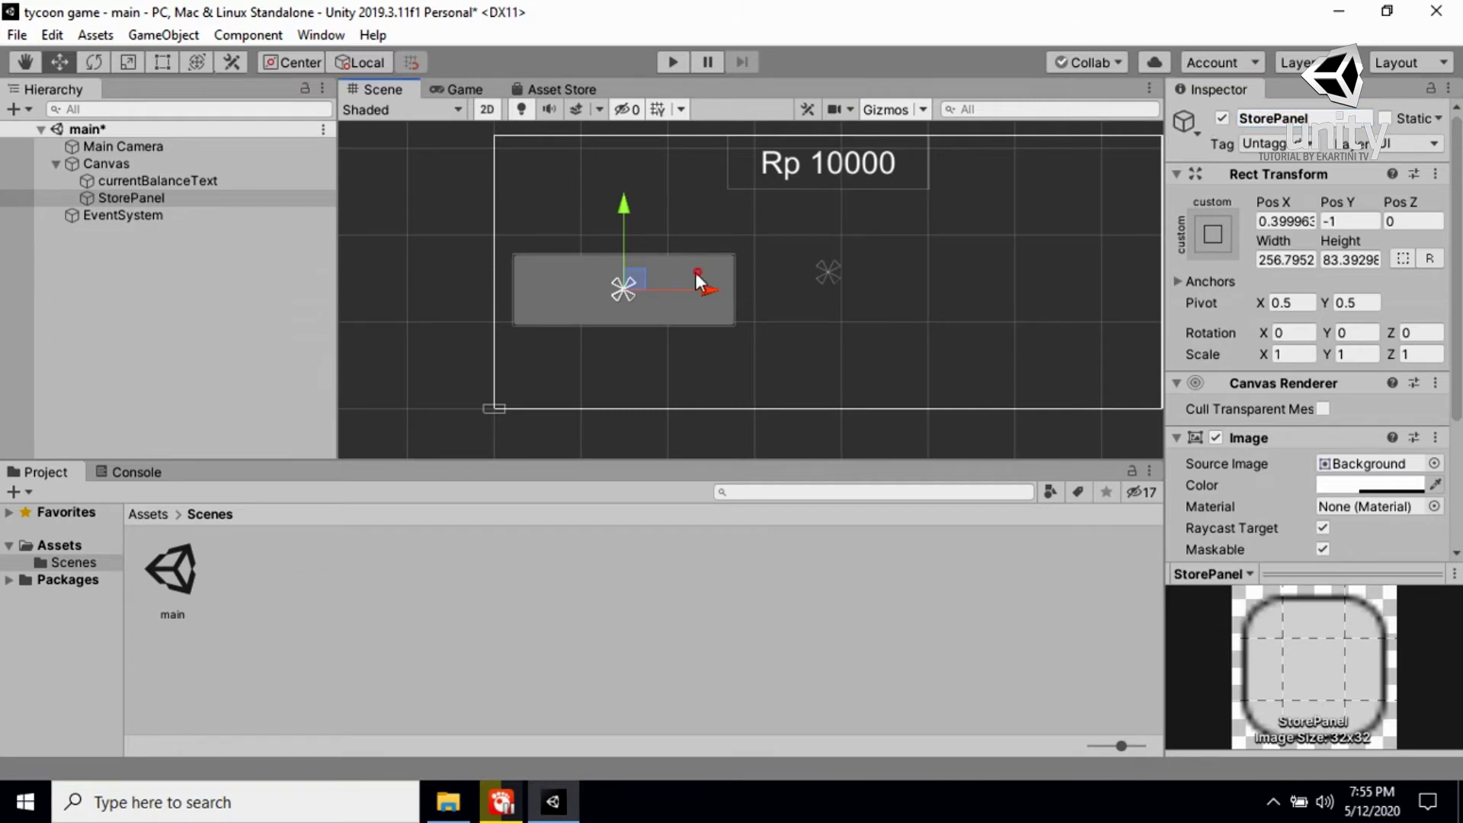
- Add a UI Button as a child of StorePanel
{"action": "right_click", "coordinate": [135, 198]}
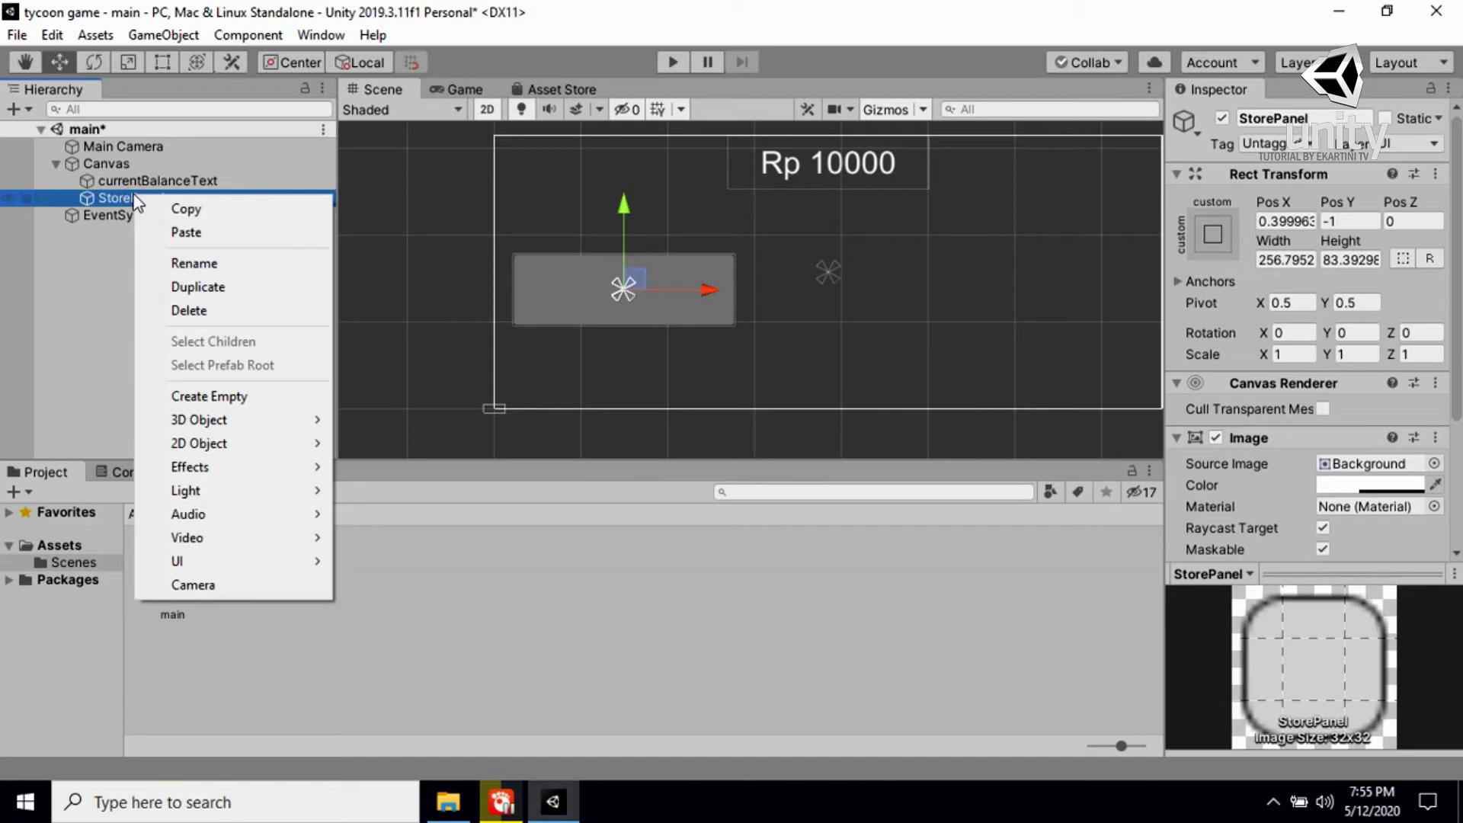
{"action": "mouse_move", "coordinate": [259, 561]}
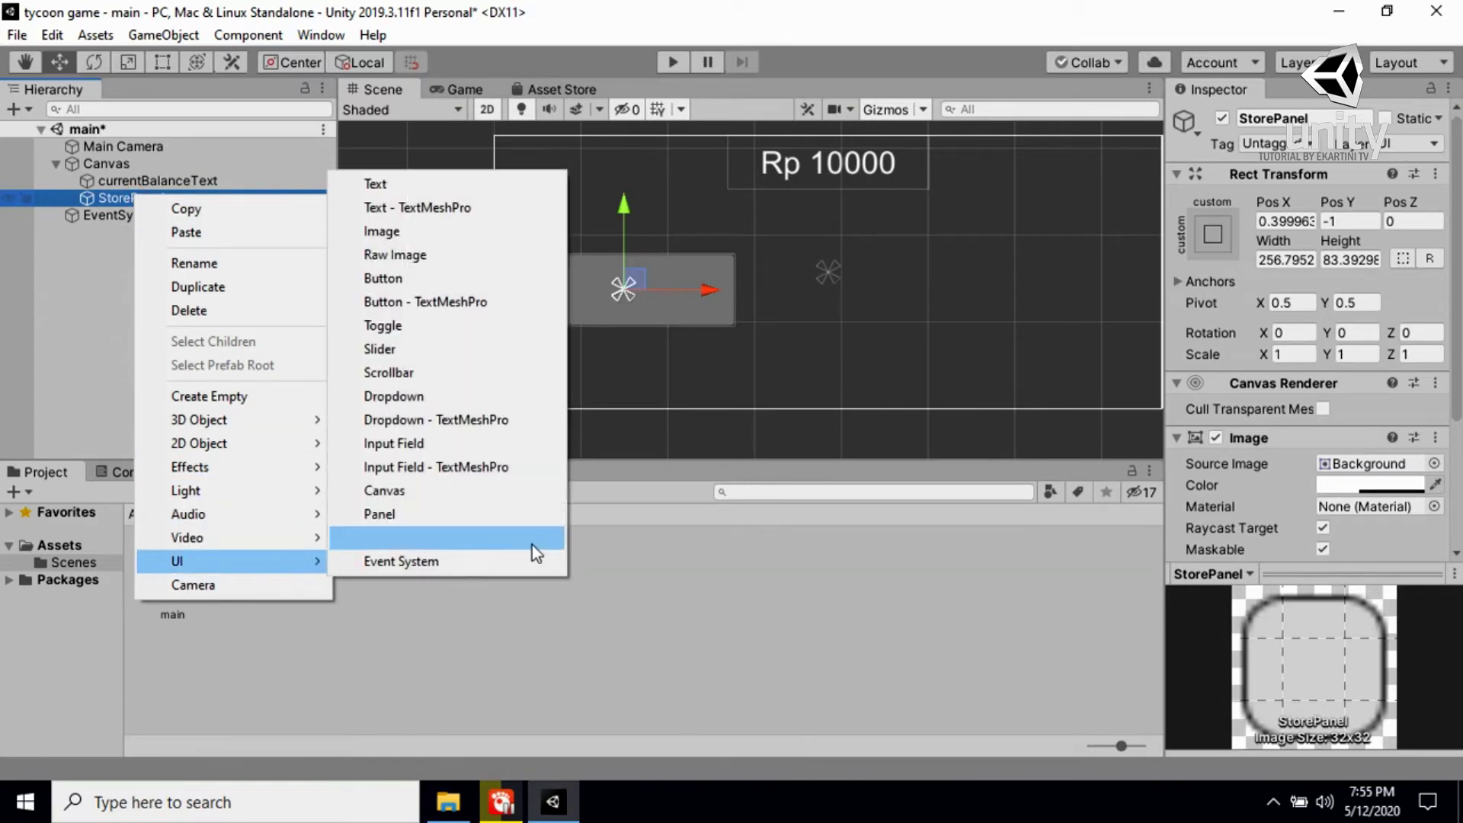
{"action": "left_click", "coordinate": [450, 277]}
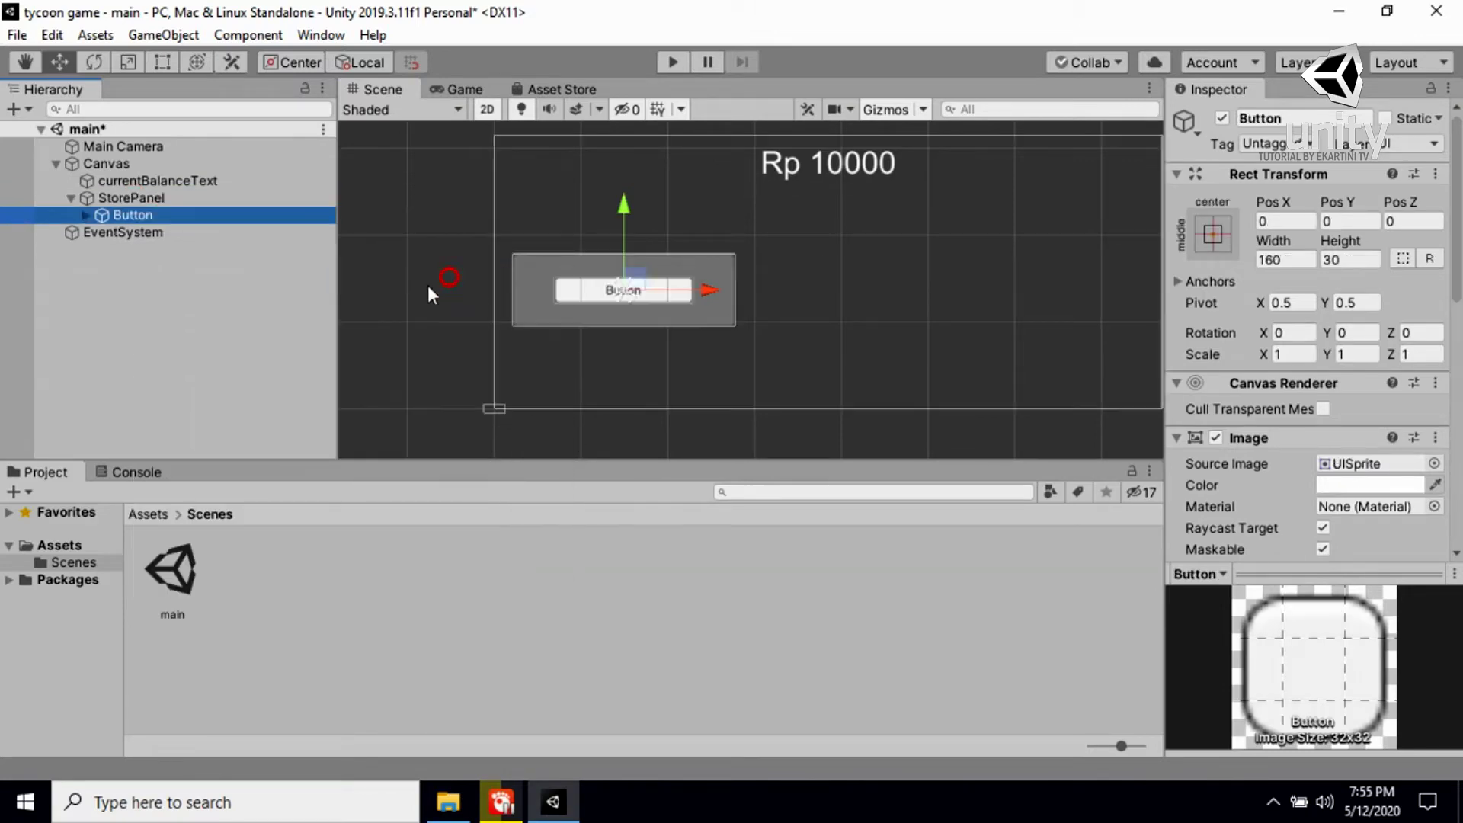
- Change the button's Text label to 'Beli Toko' and nudge it downward
{"action": "left_click", "coordinate": [86, 216]}
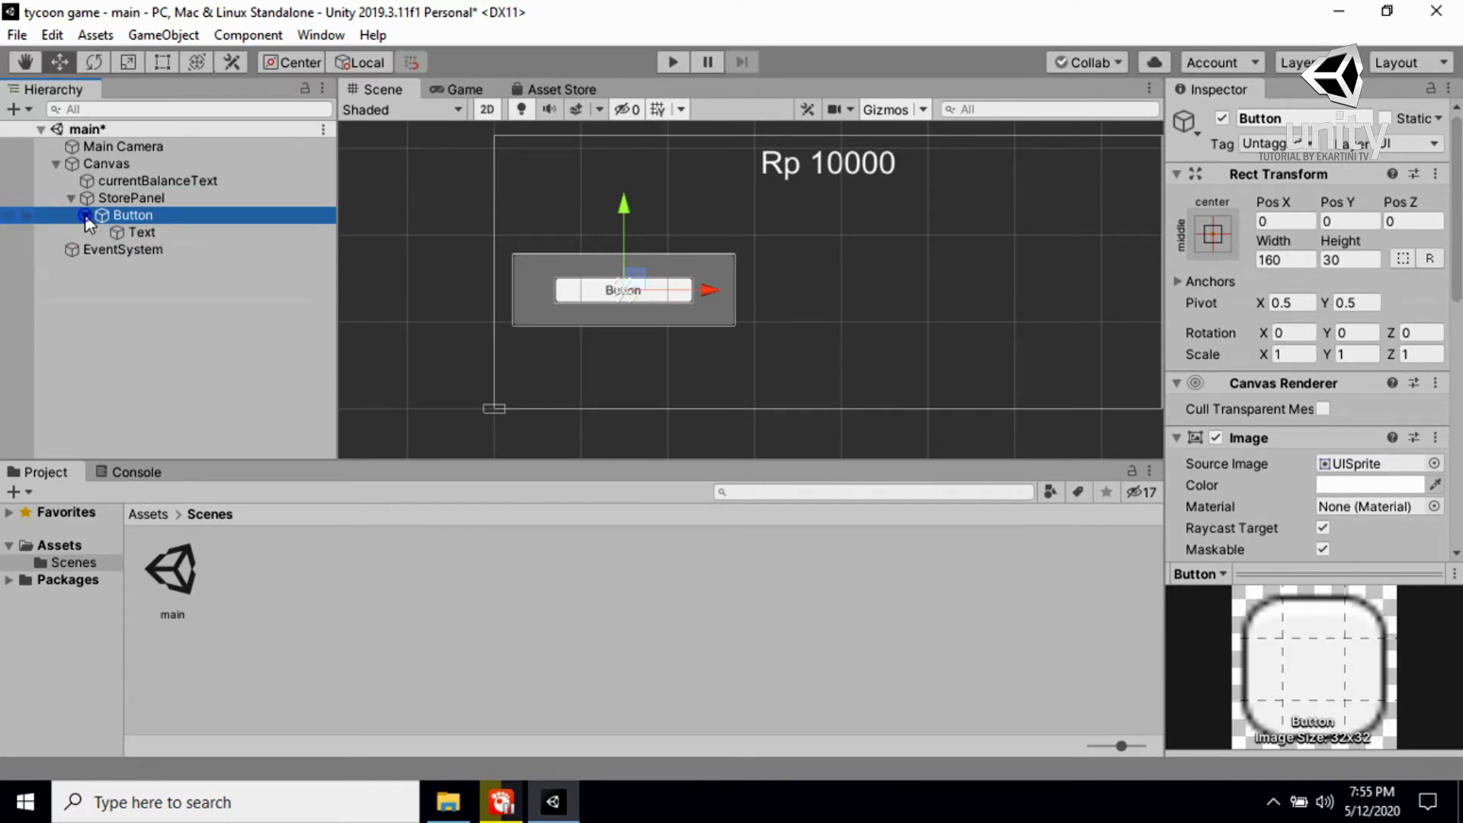
{"action": "left_click", "coordinate": [141, 230]}
{"action": "left_click", "coordinate": [1253, 489]}
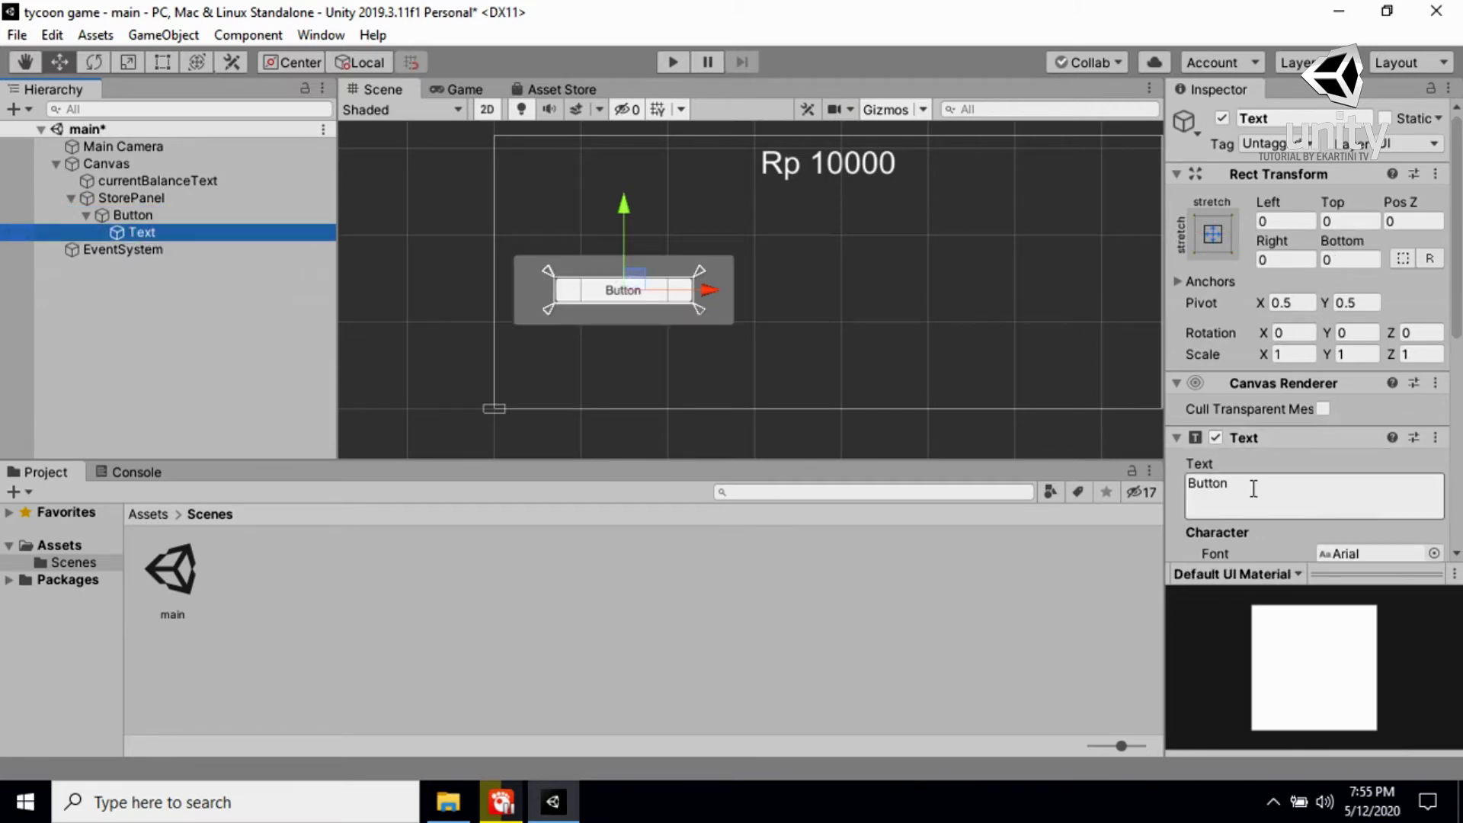
{"action": "left_click", "coordinate": [1254, 489]}
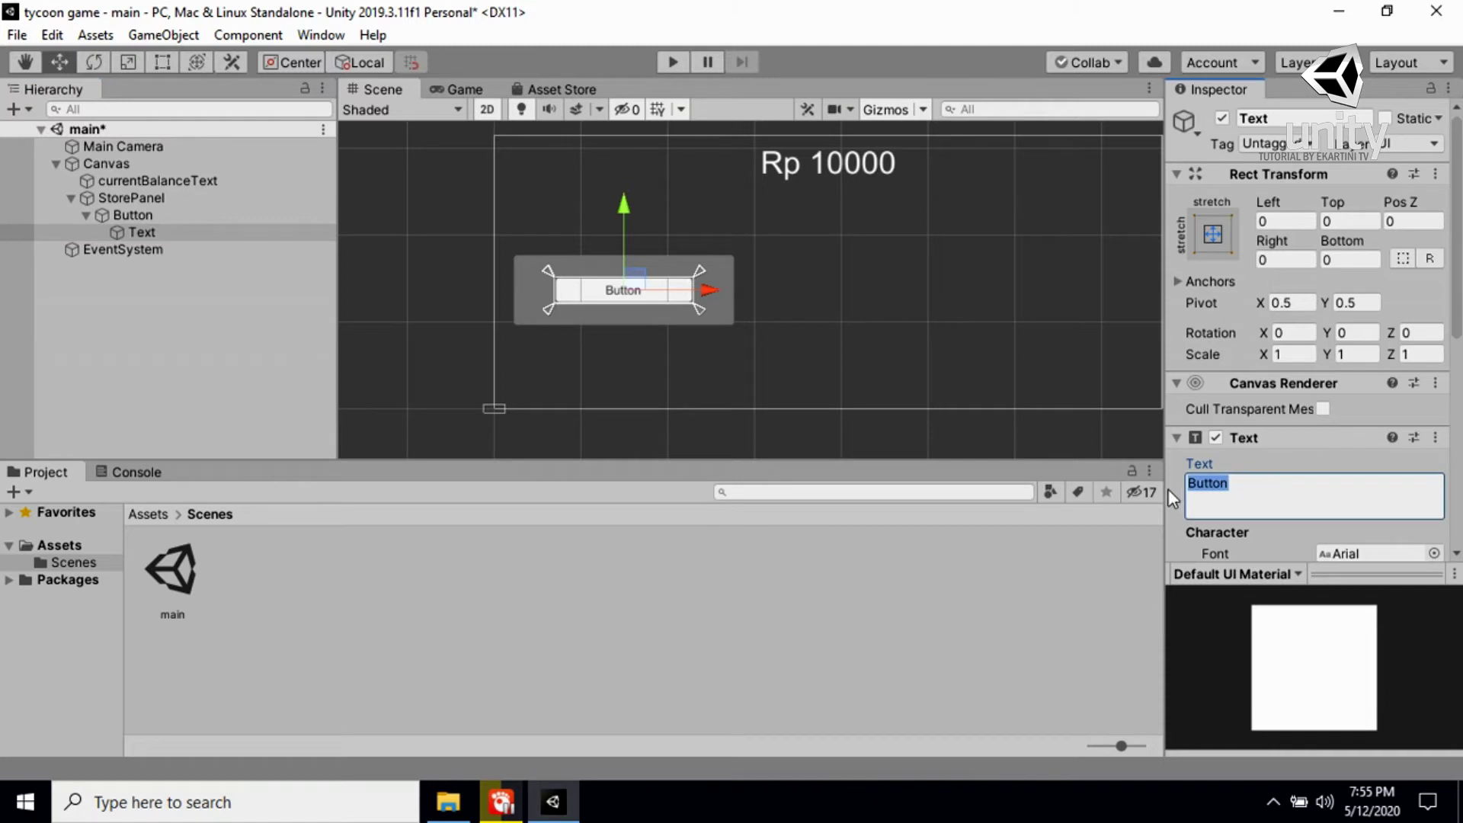
{"action": "type", "text": "Beli Toko"}
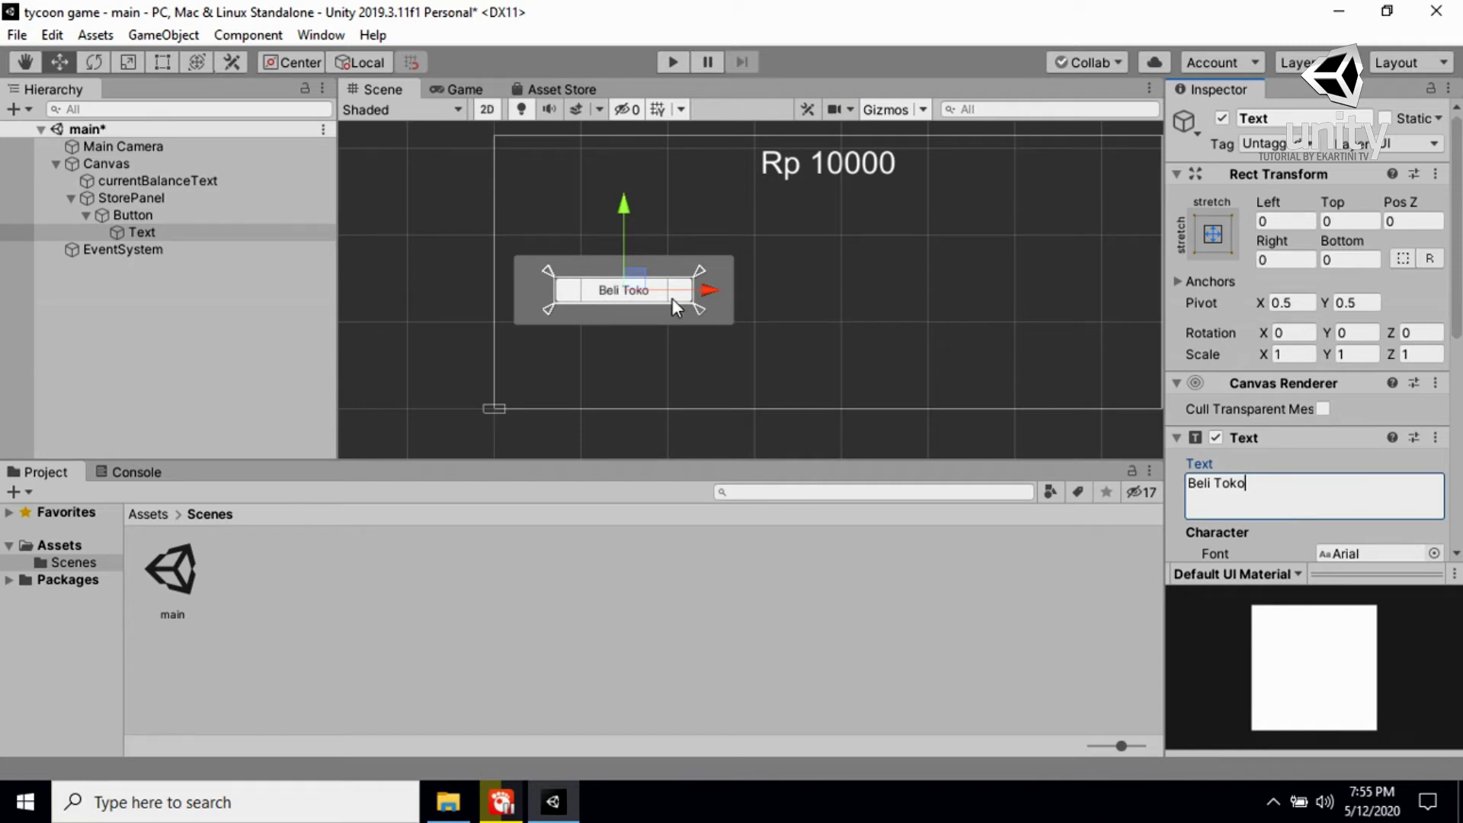
{"action": "left_click_drag", "start_coordinate": [625, 221], "coordinate": [624, 226]}
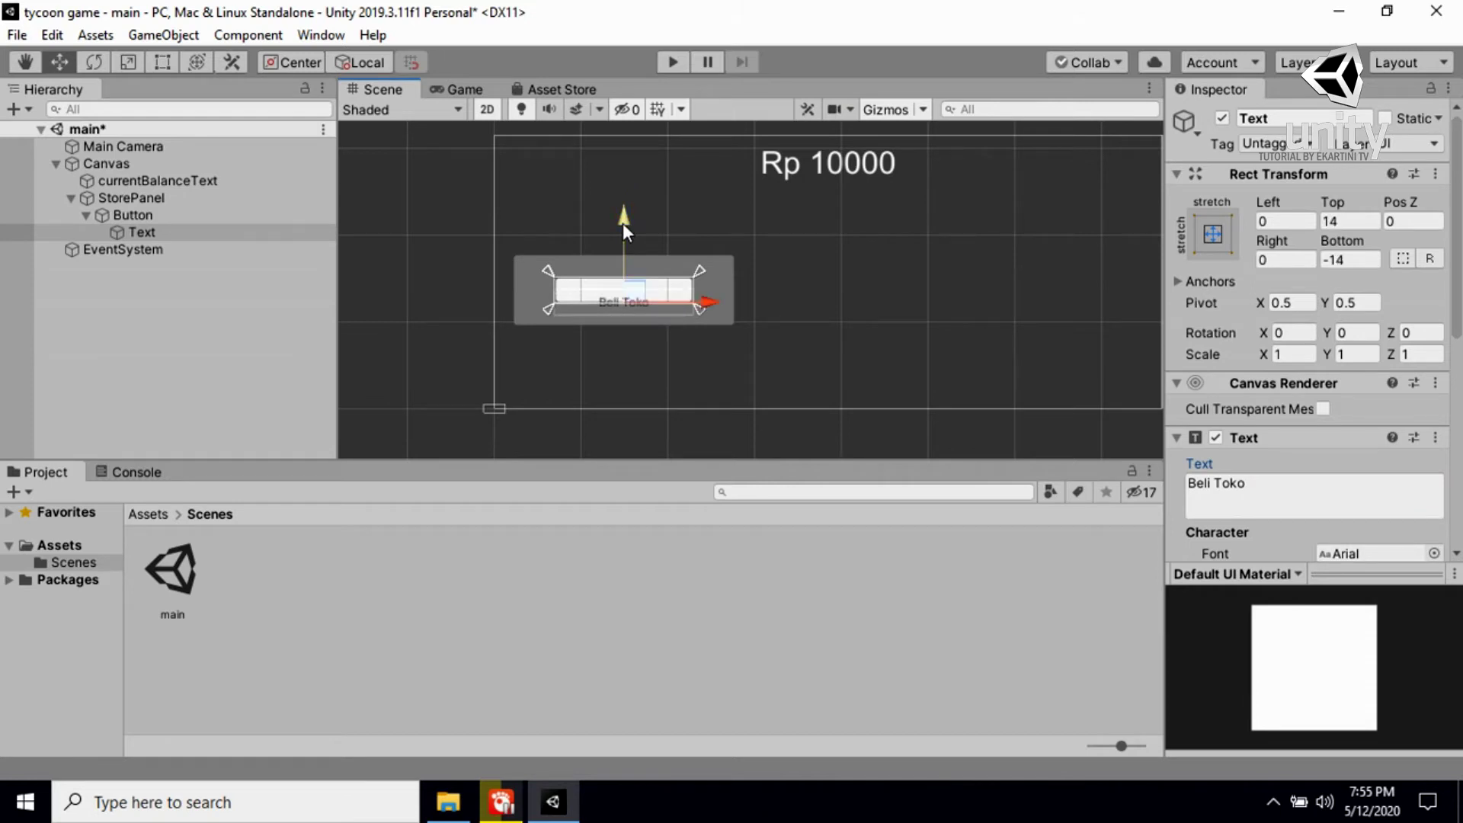
- Undo the label nudge, shrink the button, and place it at Pos X 58.865, Pos Y -22
{"action": "key", "text": "ctrl+z"}
{"action": "left_click", "coordinate": [152, 213]}
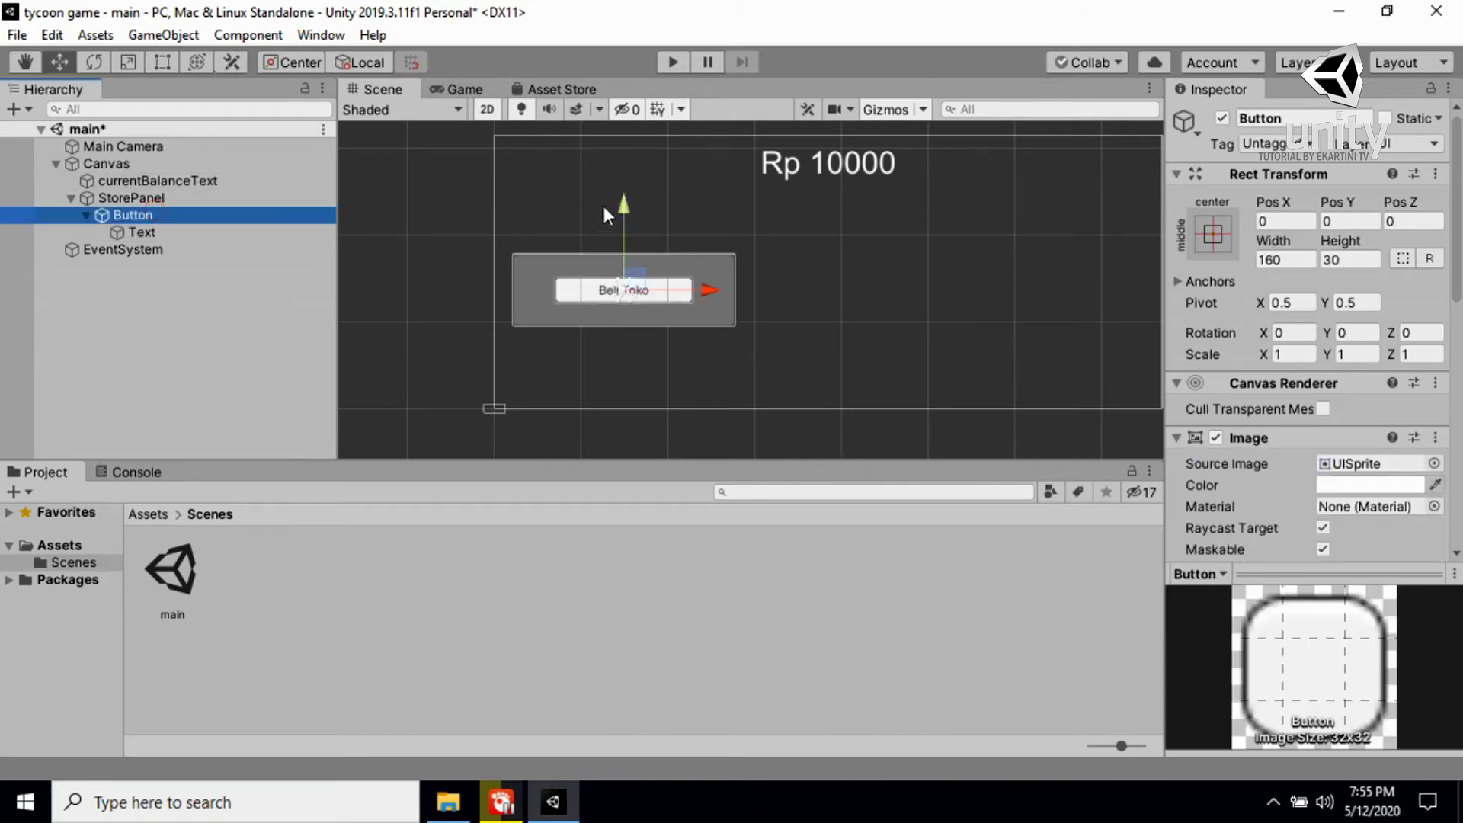
{"action": "left_click_drag", "start_coordinate": [623, 203], "coordinate": [623, 221]}
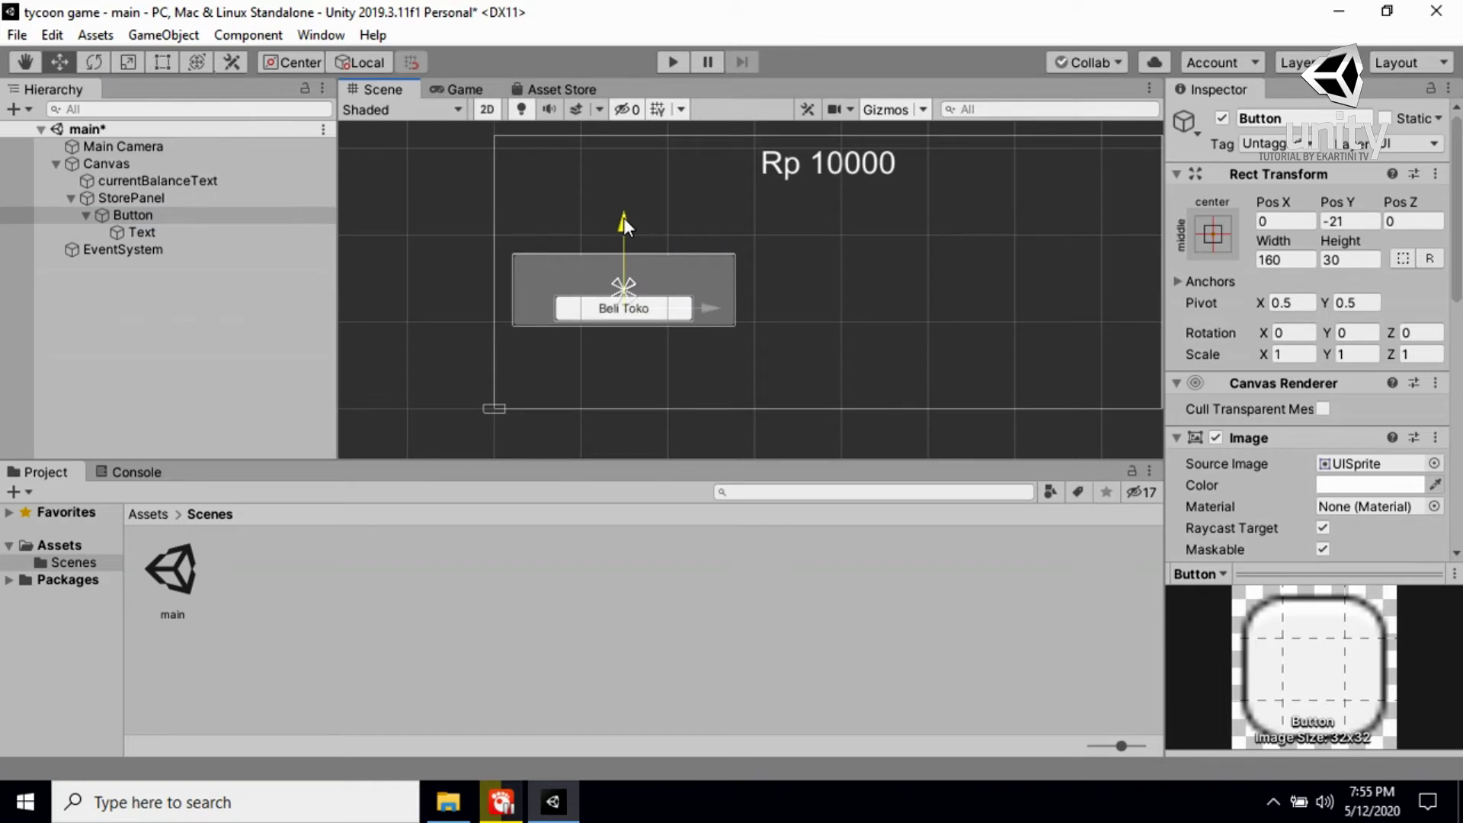
{"action": "left_click", "coordinate": [153, 65]}
{"action": "left_click_drag", "start_coordinate": [553, 324], "coordinate": [584, 320]}
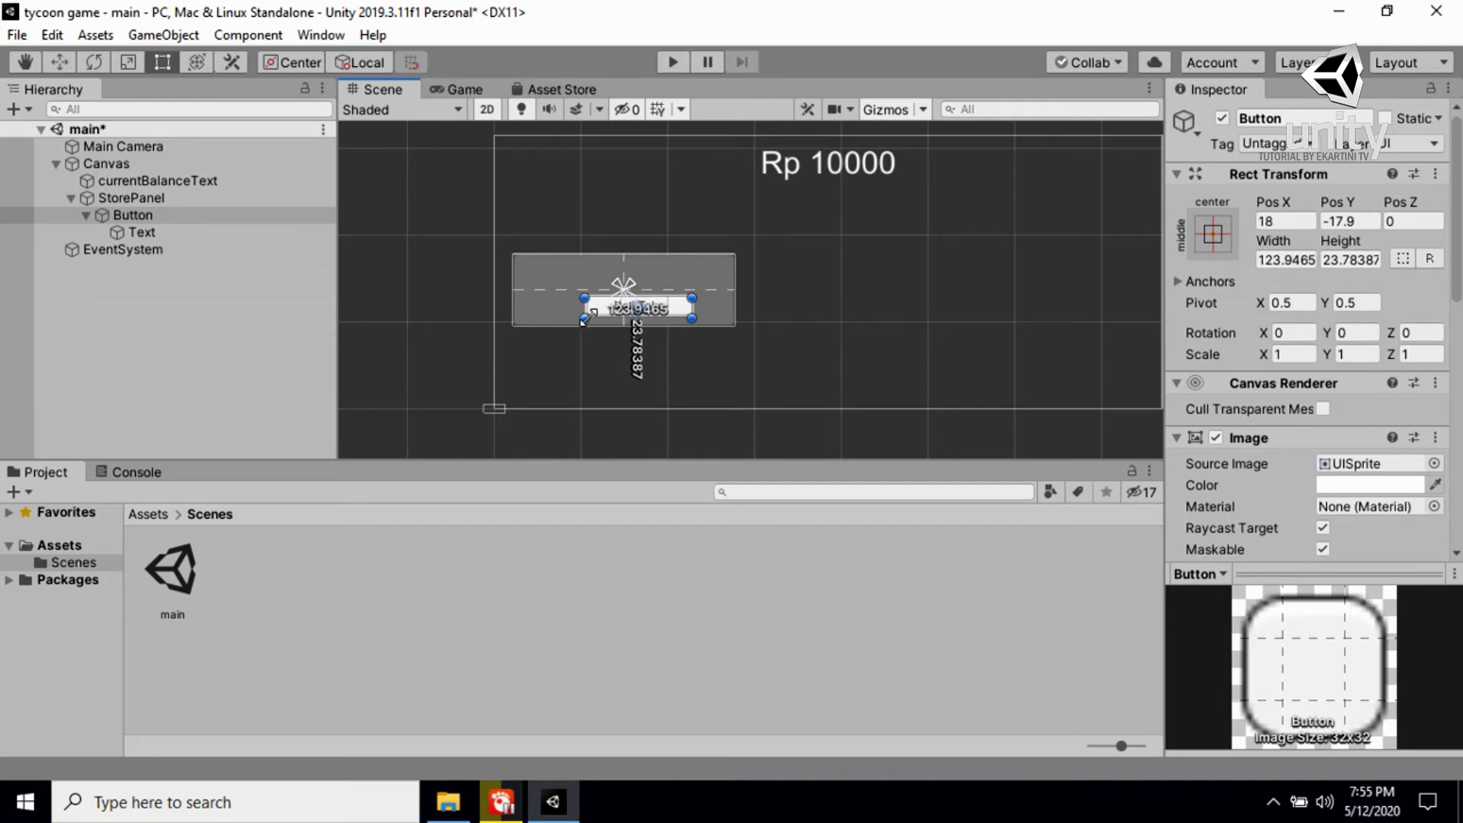
{"action": "left_click_drag", "start_coordinate": [583, 321], "coordinate": [589, 318]}
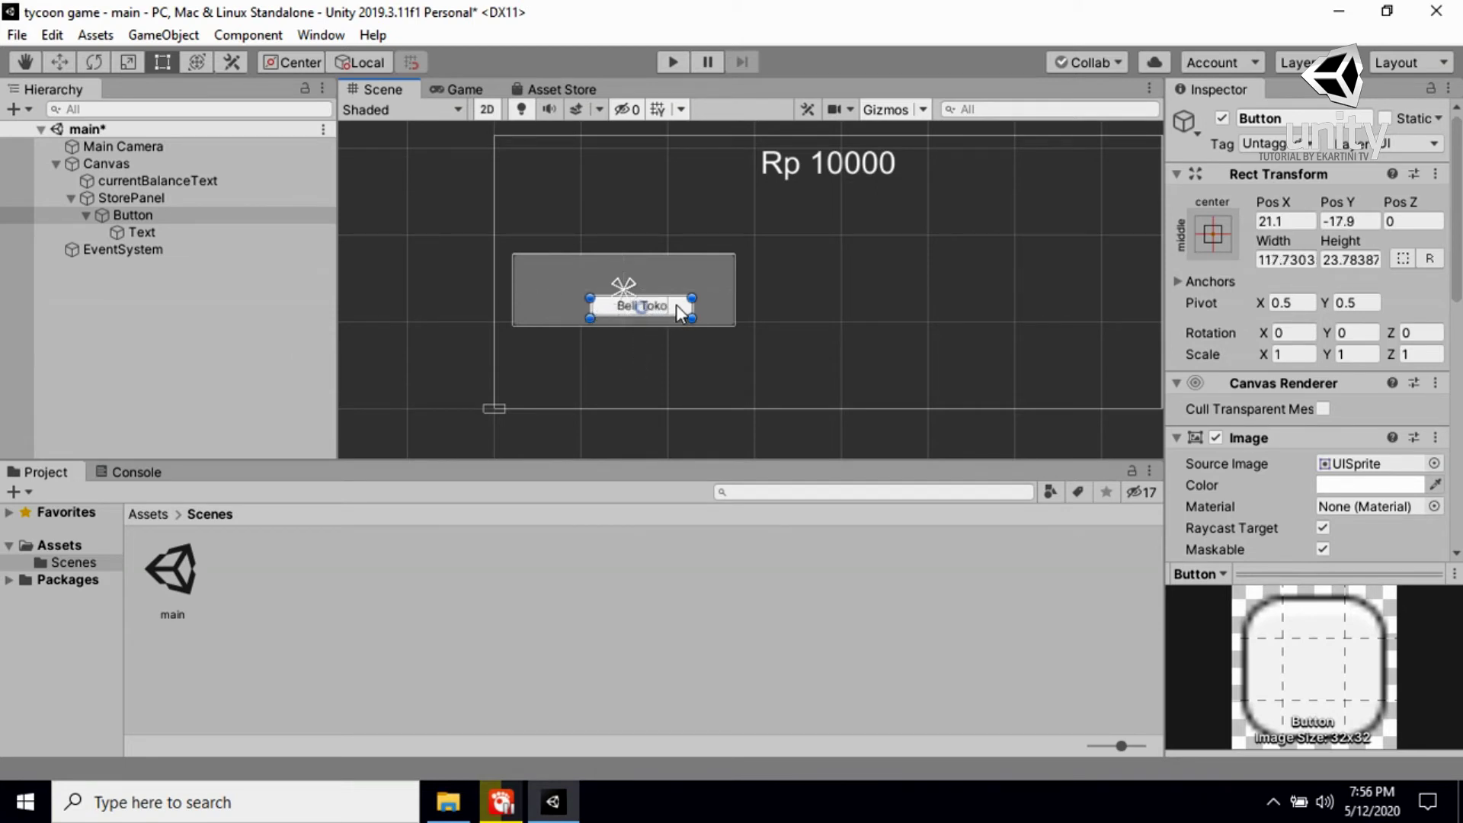
{"action": "left_click_drag", "start_coordinate": [676, 304], "coordinate": [710, 307]}
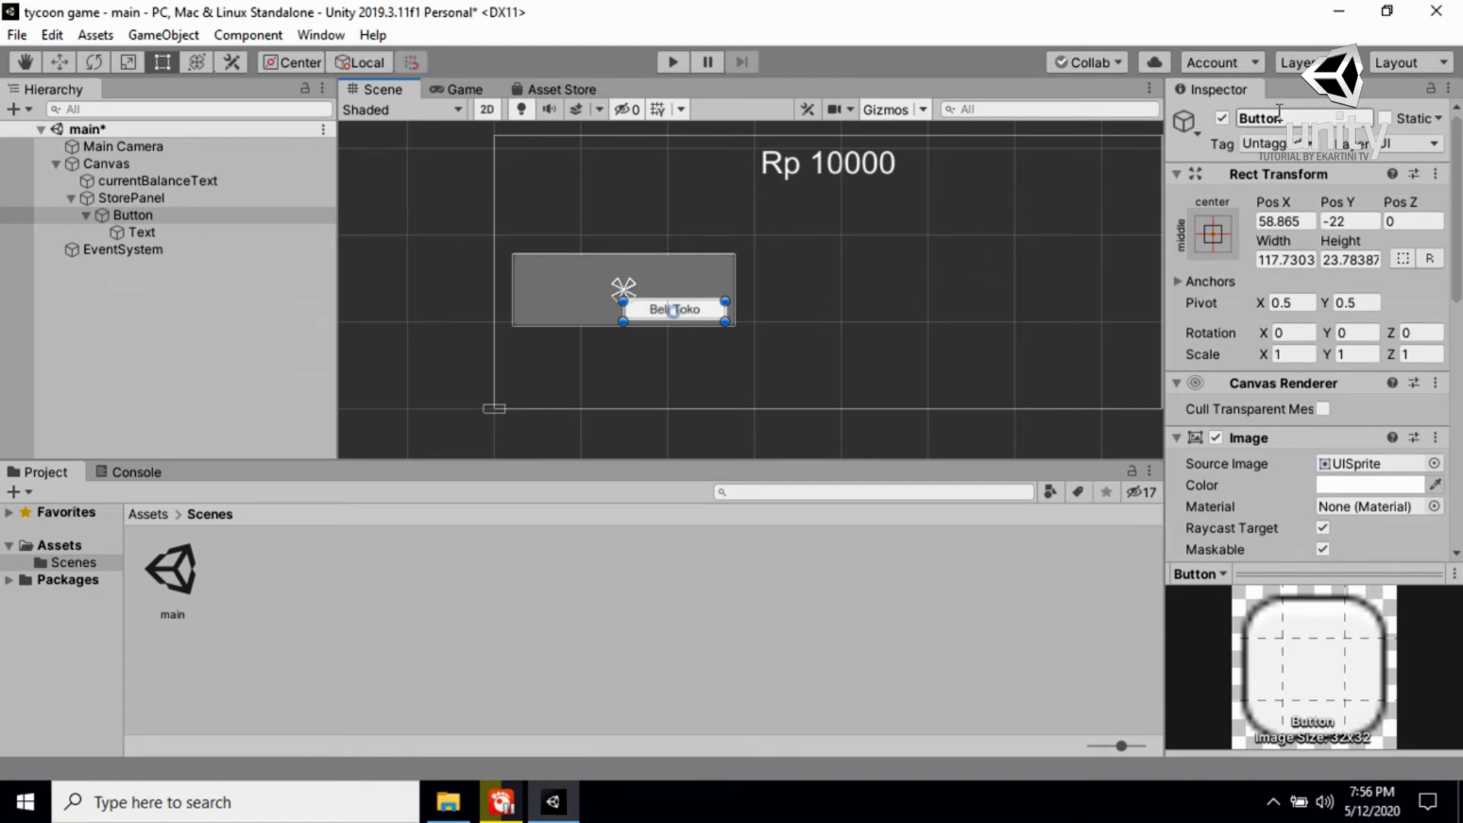
- Rename the button object to BeliTokoButton in the Inspector
{"action": "left_click_drag", "start_coordinate": [1291, 114], "coordinate": [1240, 115]}
{"action": "left_click", "coordinate": [1239, 114]}
{"action": "type", "text": "iToko"}
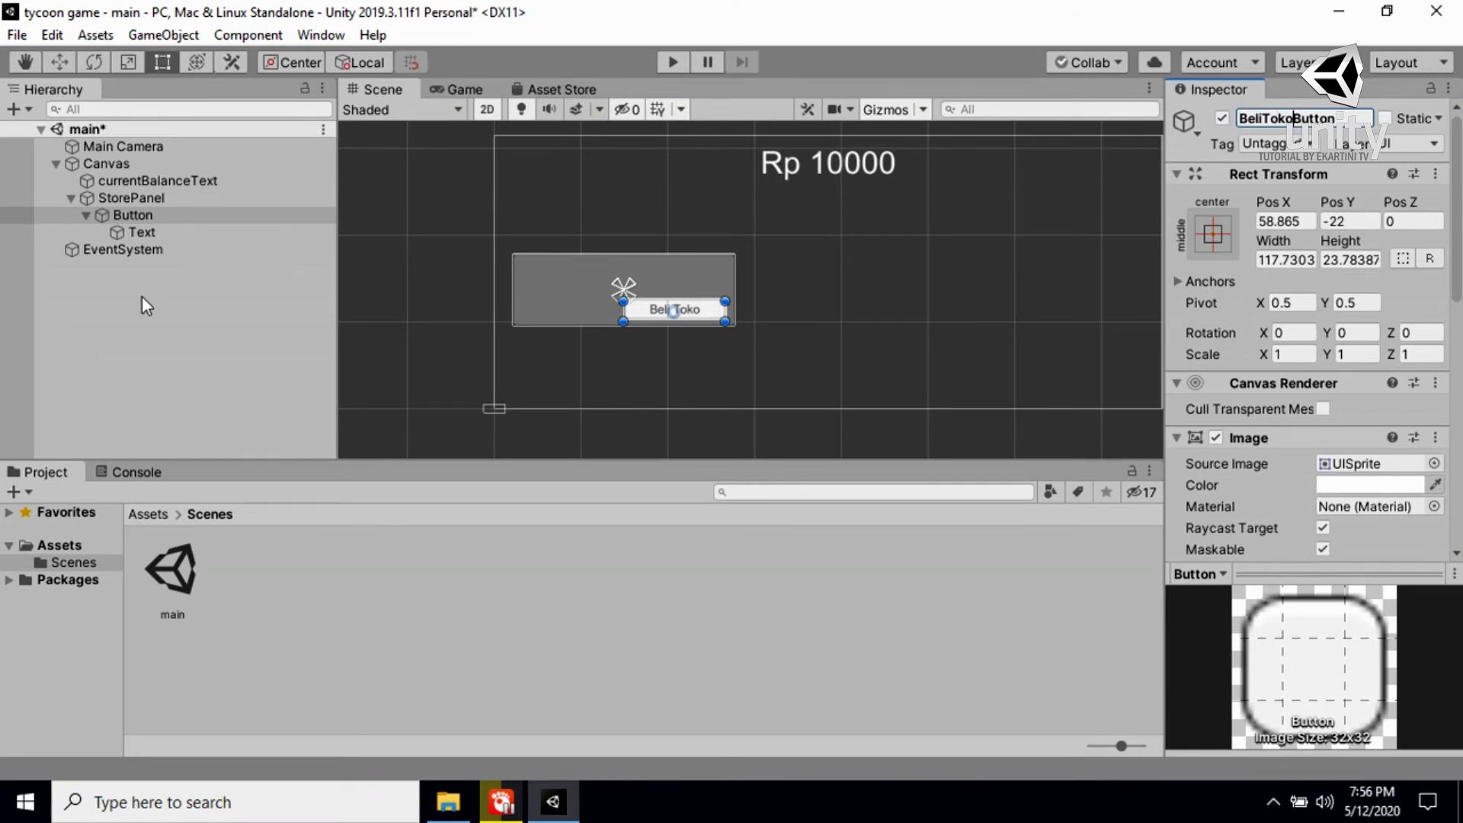
{"action": "left_click", "coordinate": [203, 304]}
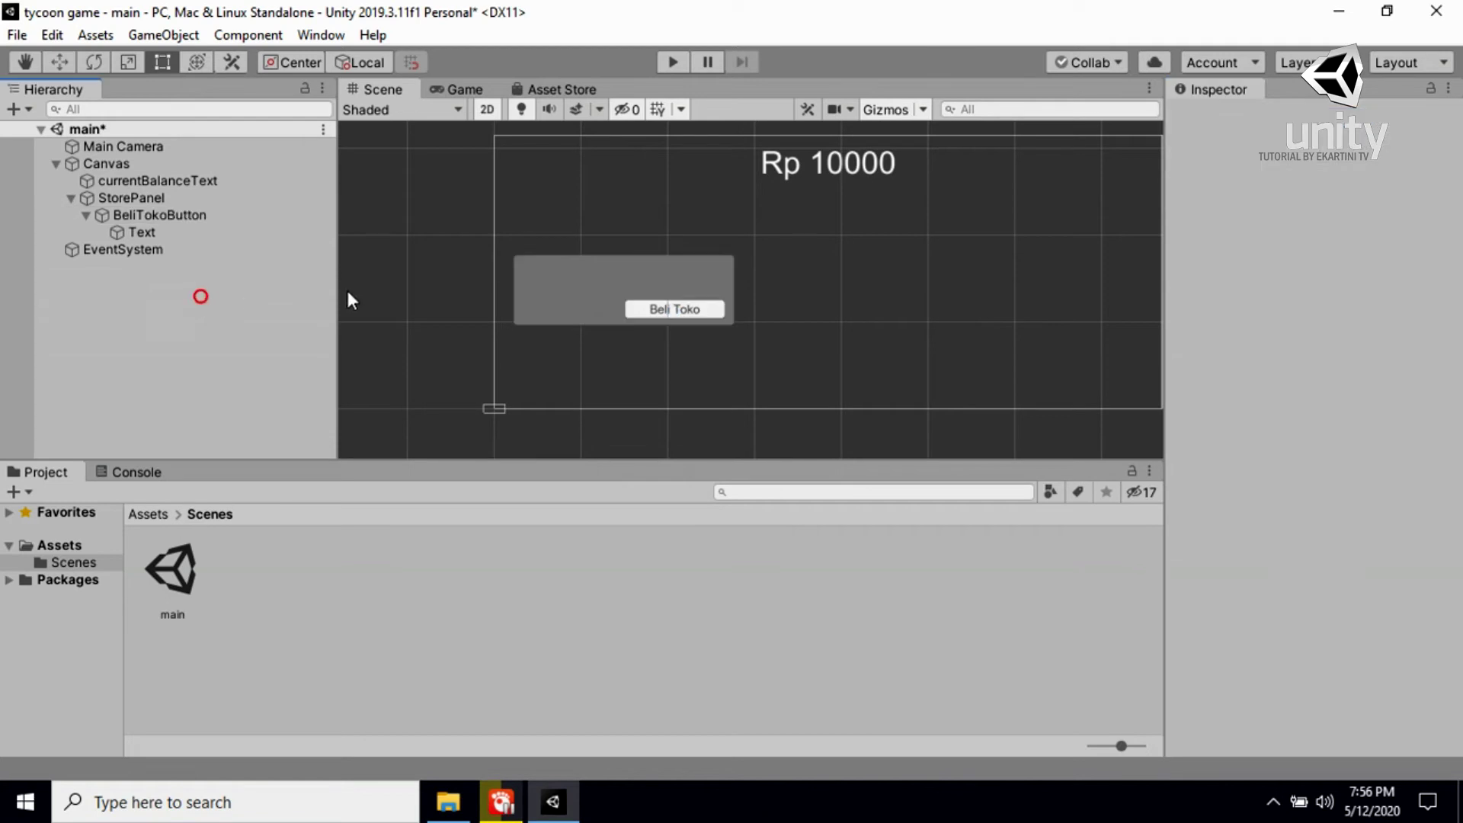
{"action": "left_click", "coordinate": [151, 195]}
- Add a UI Text under StorePanel reading 'Stand Makanan'
{"action": "right_click", "coordinate": [151, 195]}
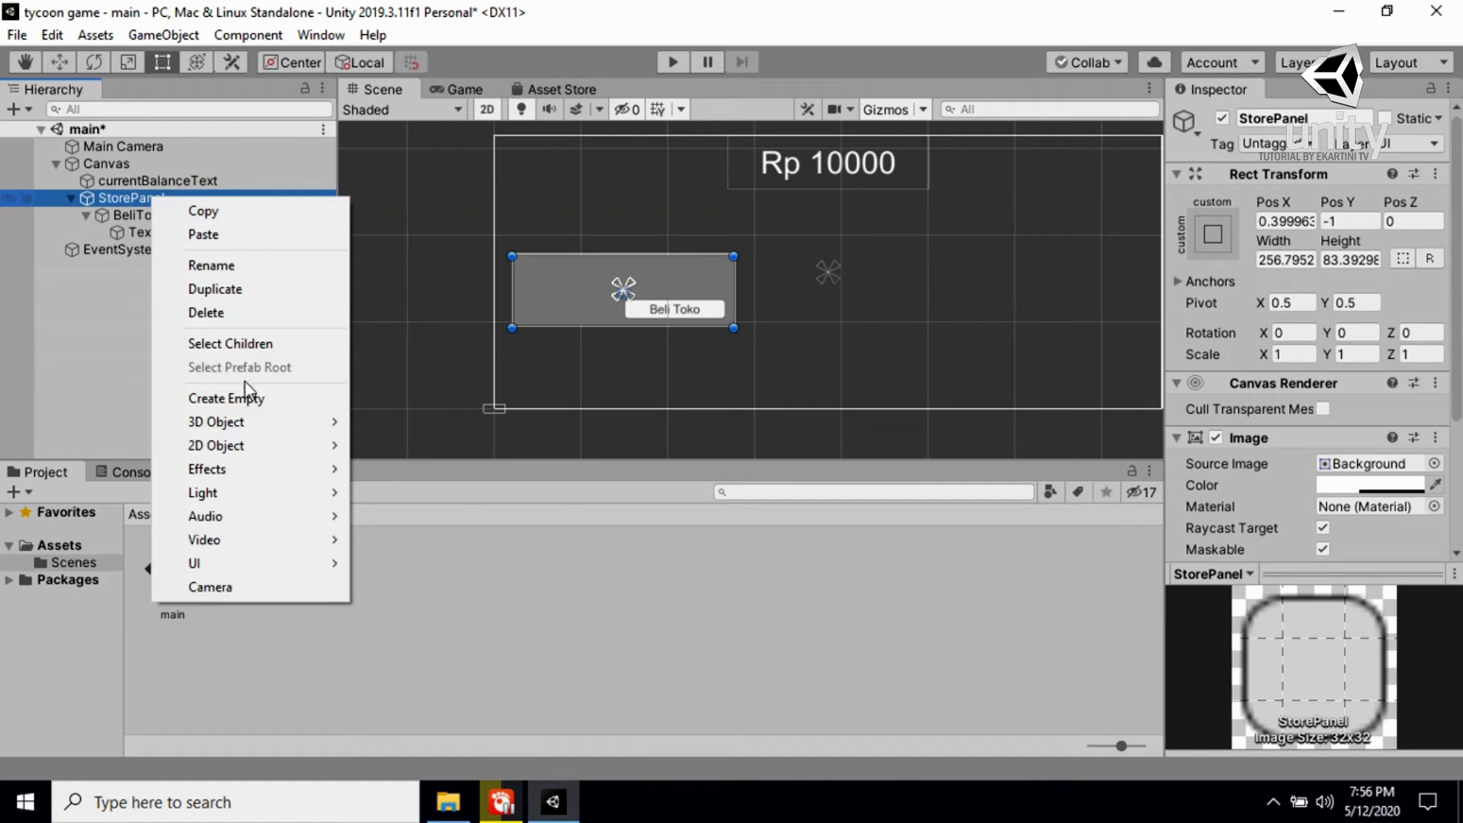
{"action": "mouse_move", "coordinate": [274, 564]}
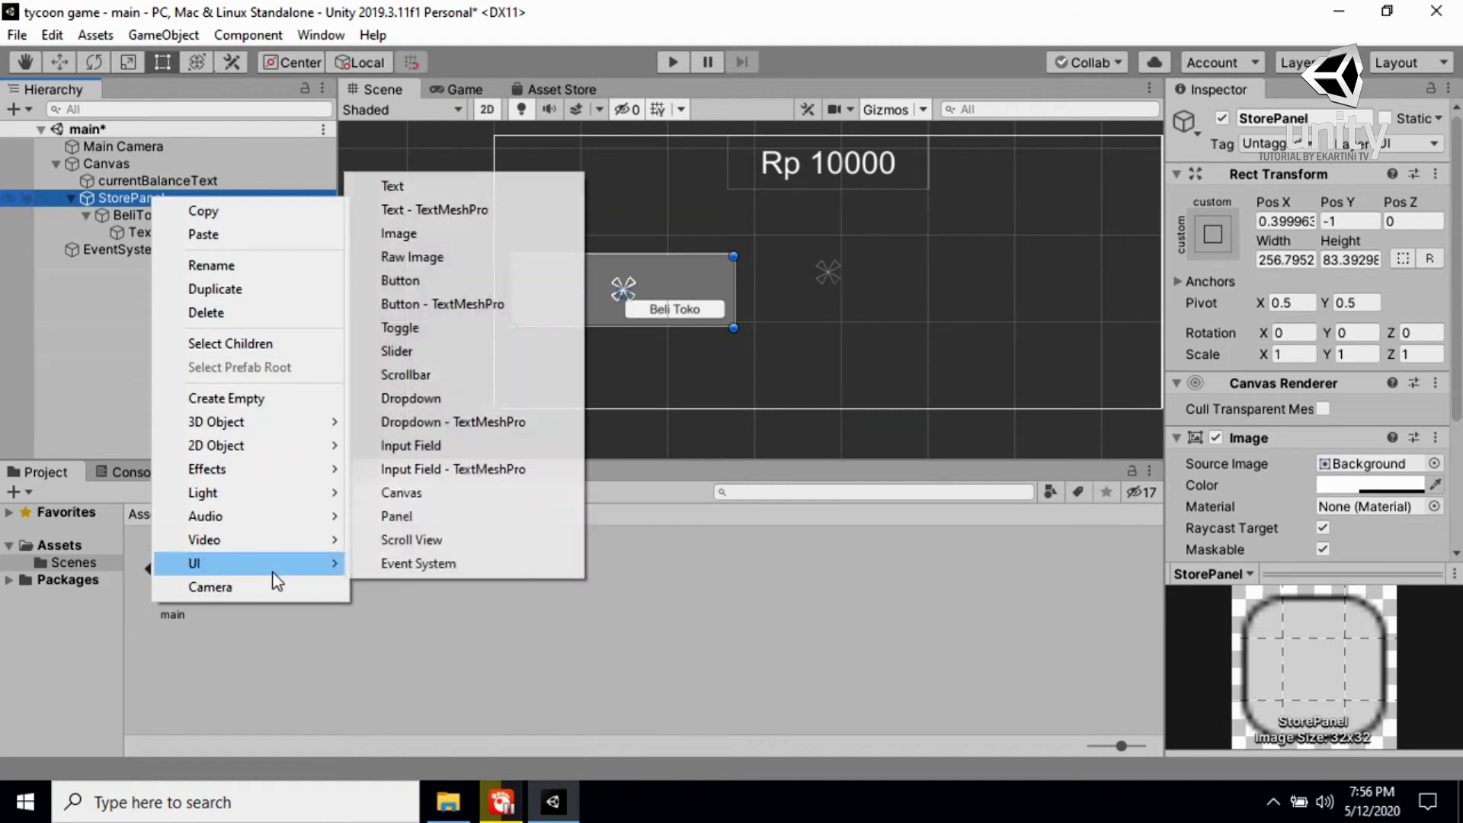
{"action": "left_click", "coordinate": [430, 185]}
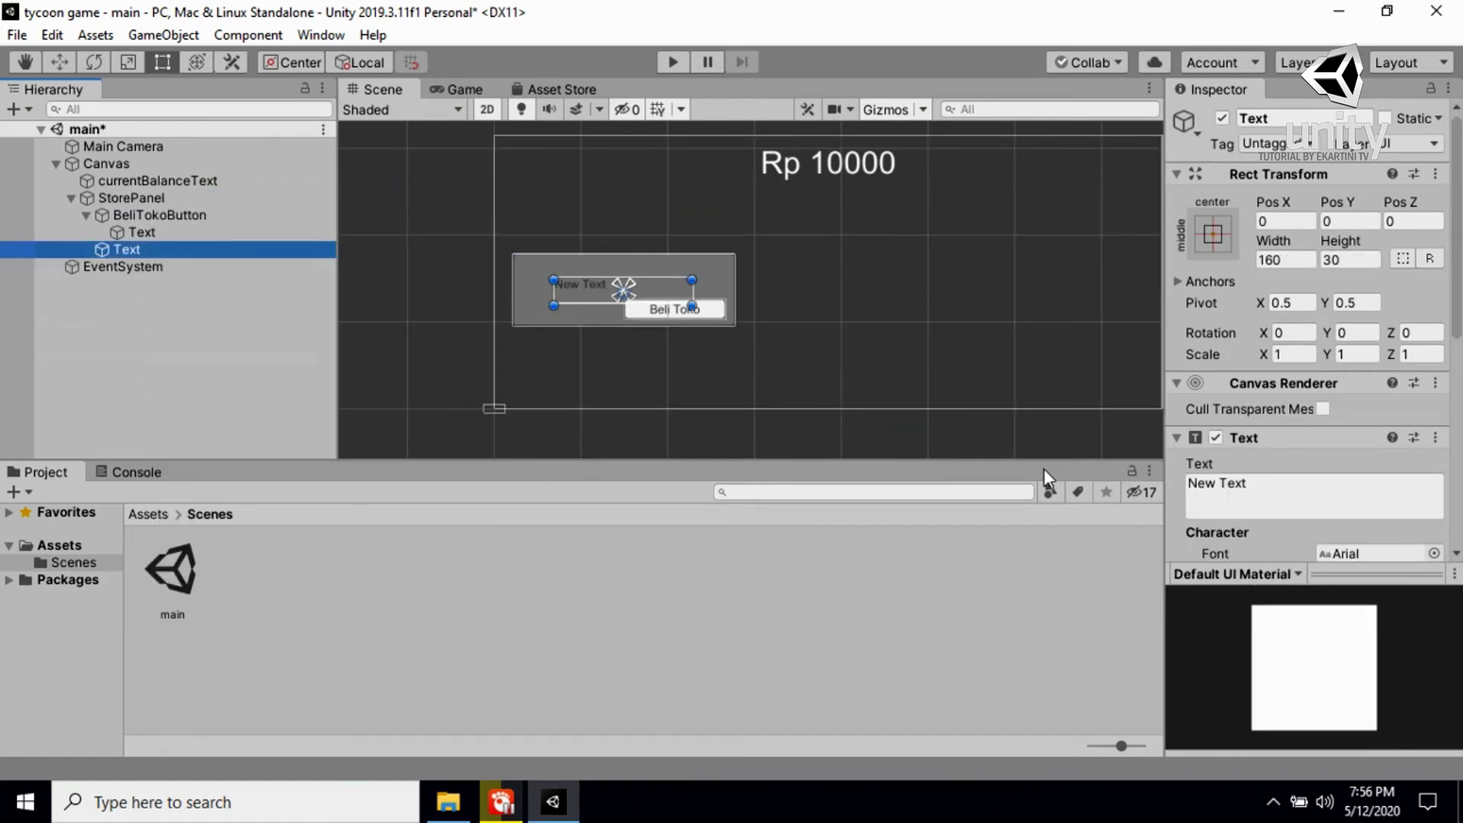
{"action": "left_click", "coordinate": [1272, 485]}
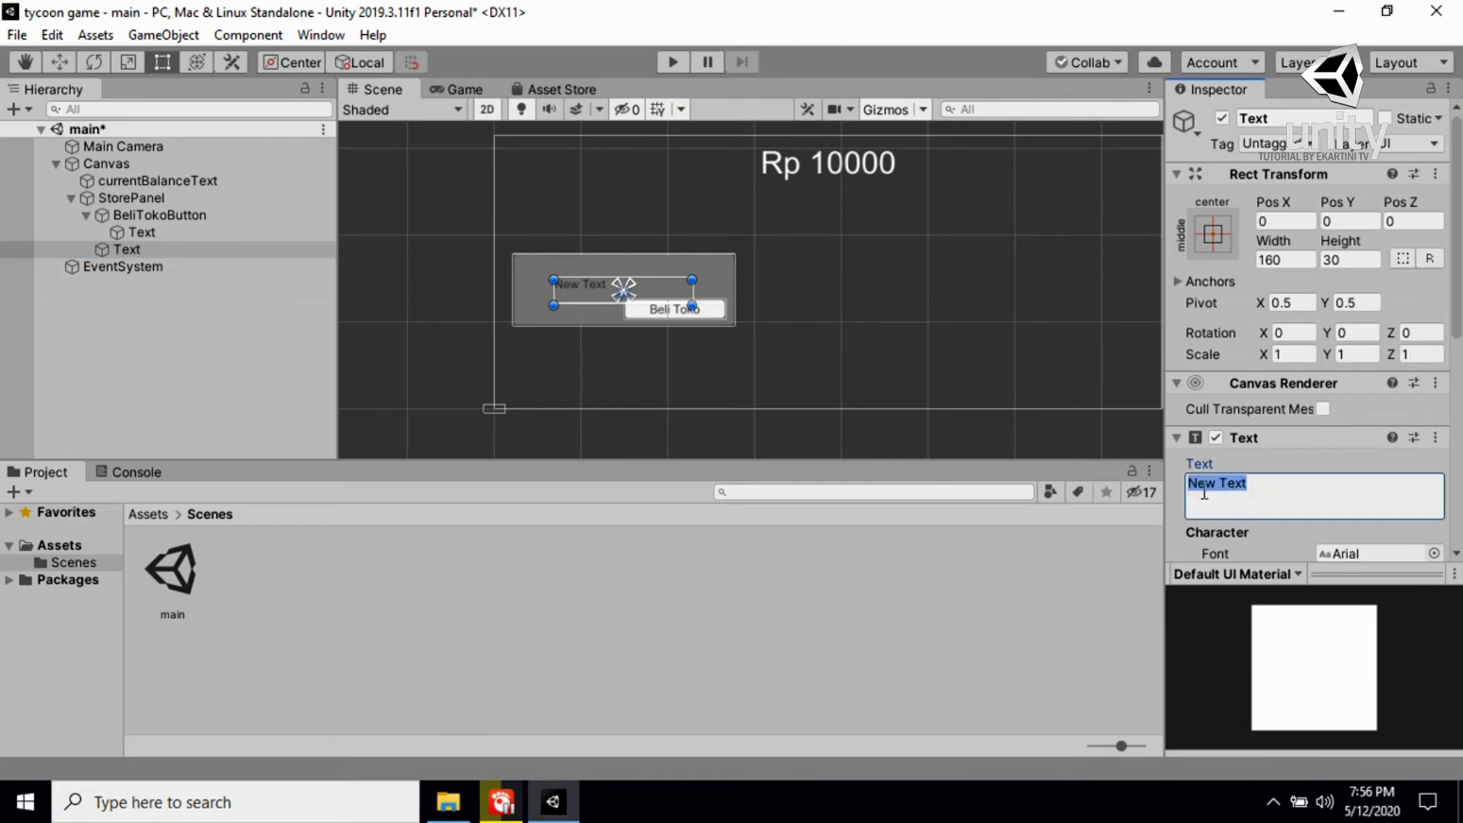
{"action": "type", "text": "Stand Makanan"}
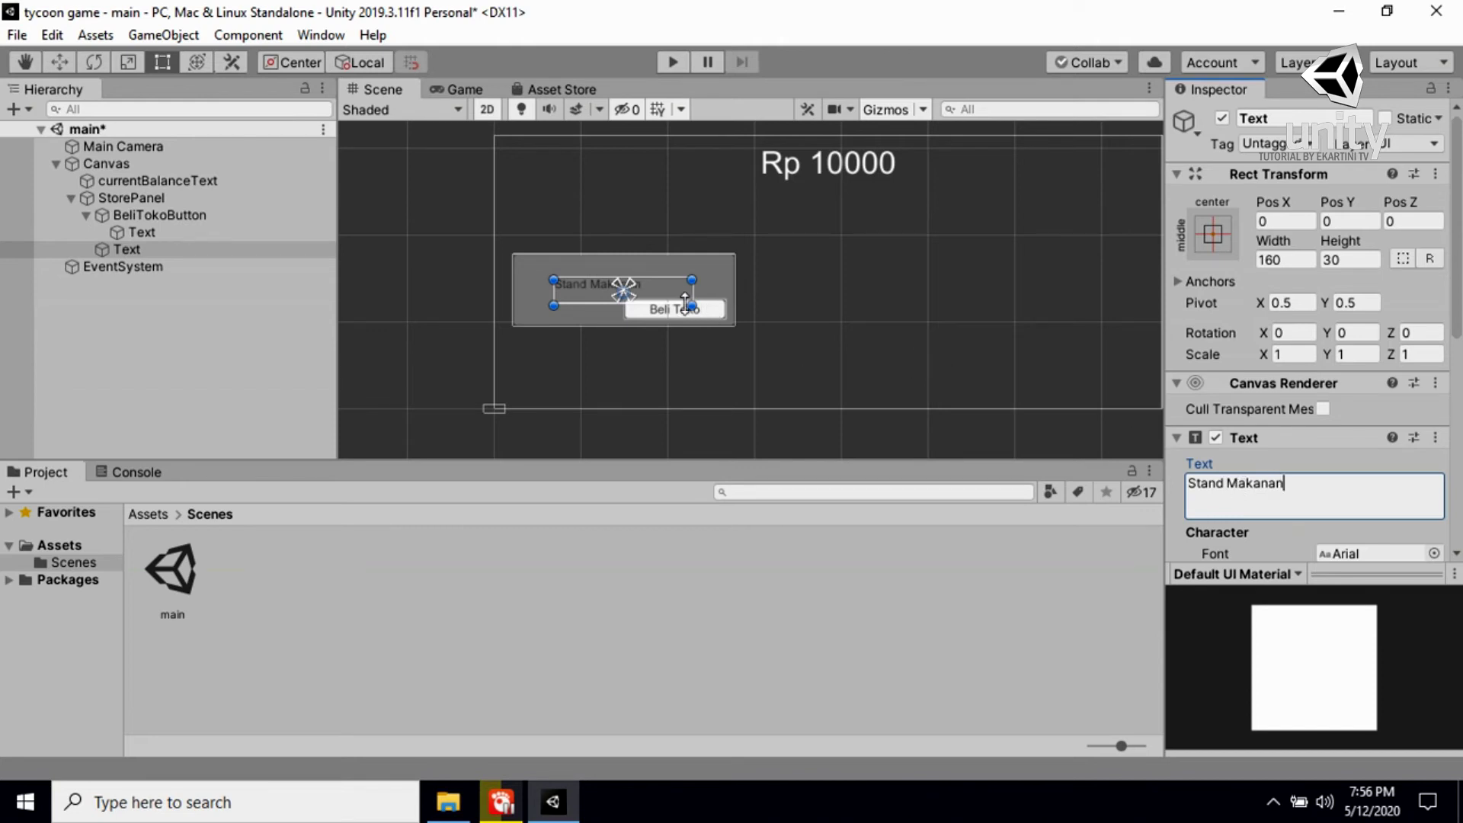
- Widen the label's box, centre its alignment and set Font Size to 20
{"action": "left_click_drag", "start_coordinate": [692, 303], "coordinate": [758, 297]}
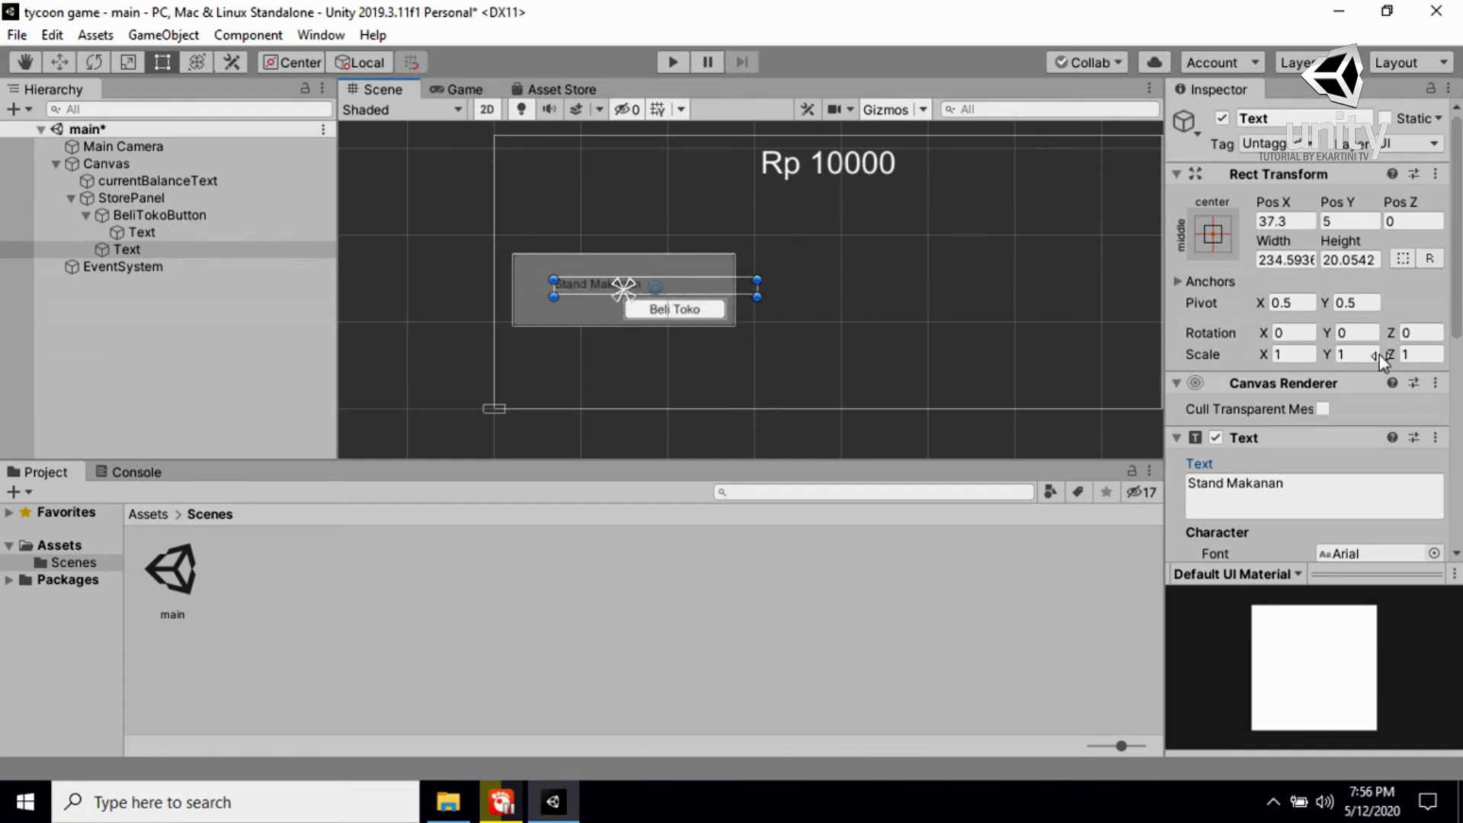
{"action": "scroll", "coordinate": [1260, 495], "scroll_direction": "down", "scroll_amount": 5}
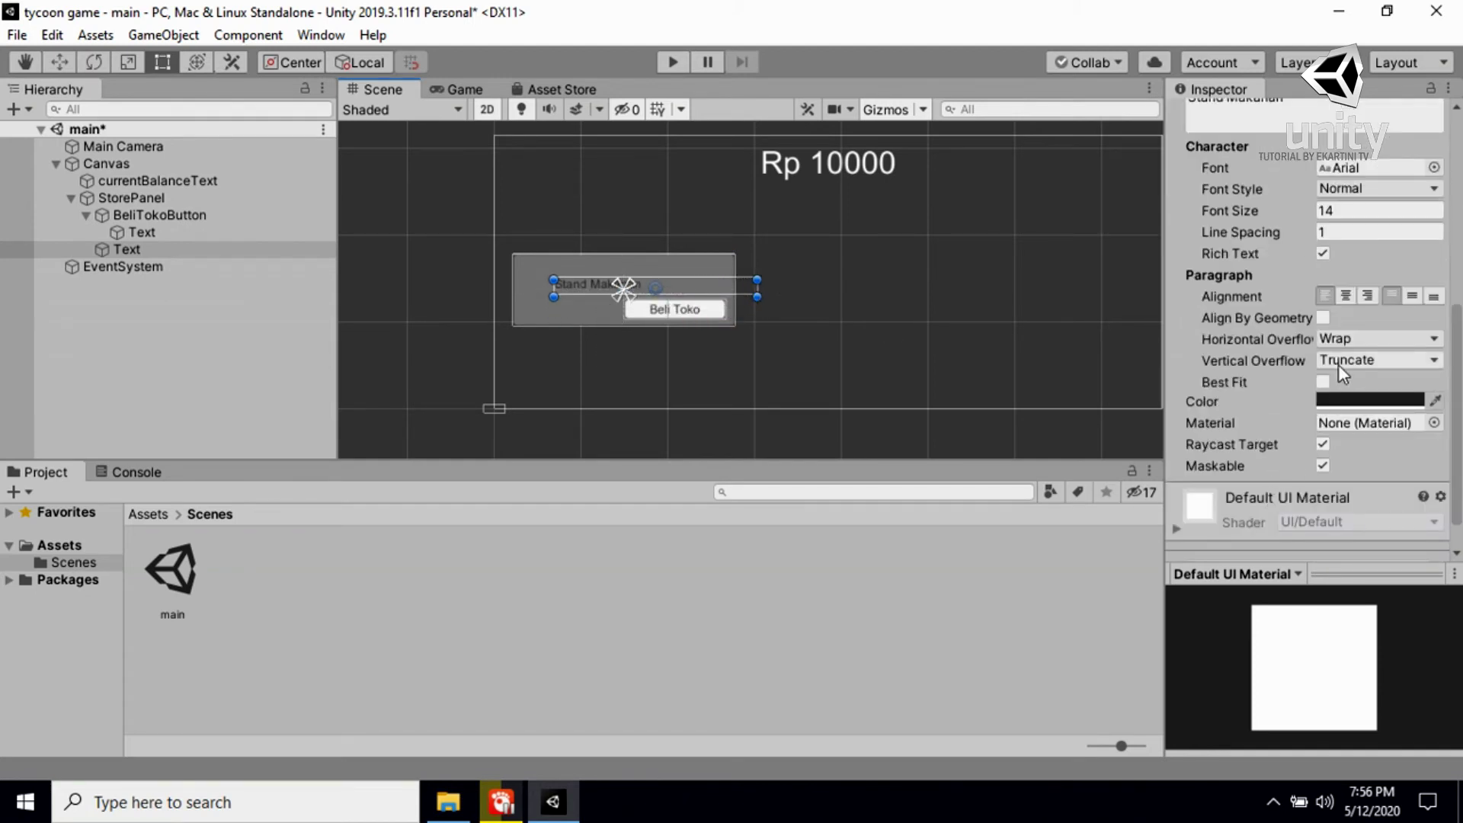
{"action": "left_click", "coordinate": [1347, 297]}
{"action": "left_click", "coordinate": [1414, 297]}
{"action": "left_click", "coordinate": [1350, 210]}
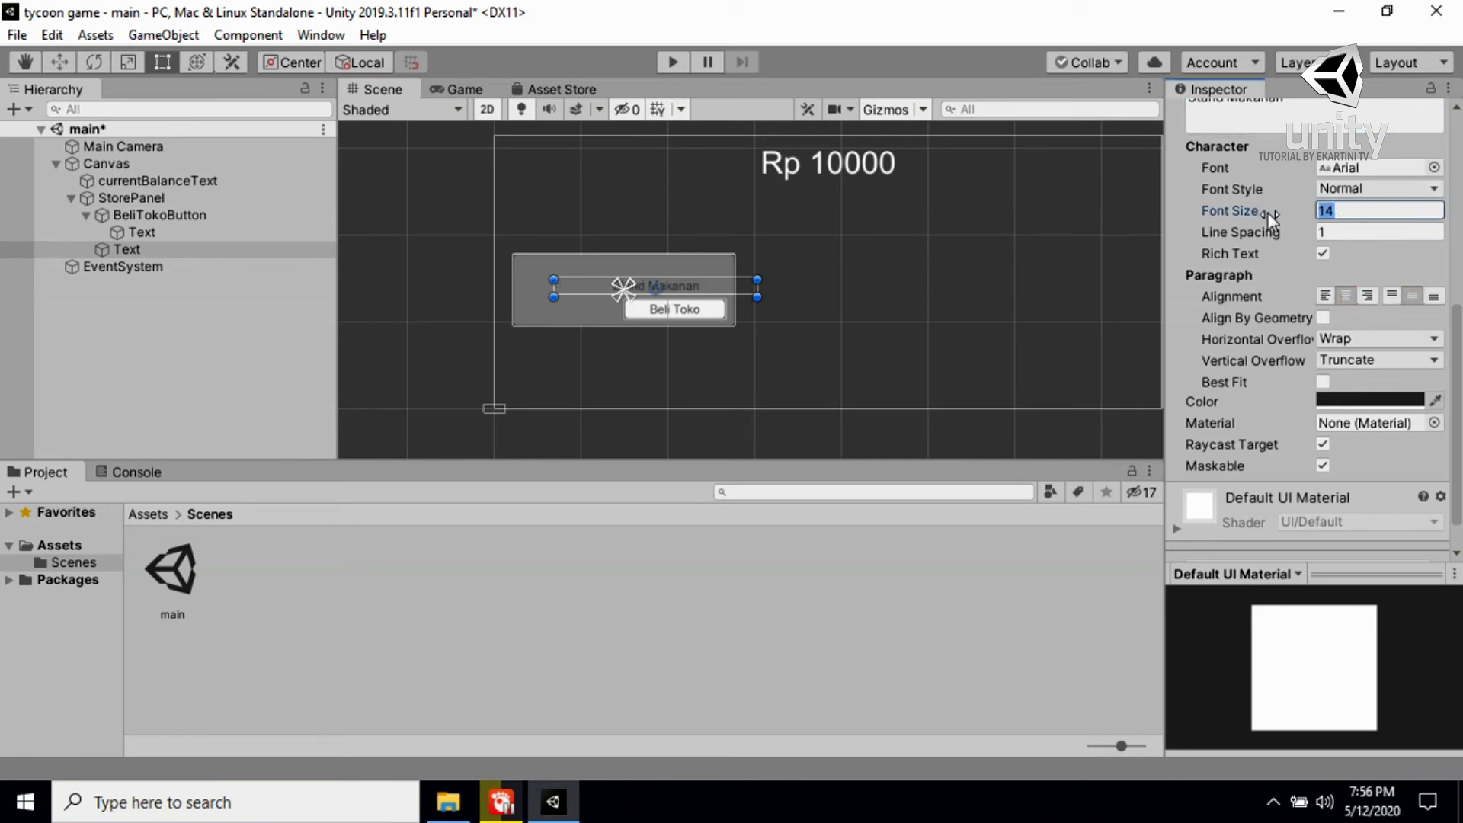
{"action": "type", "text": "20"}
- Enlarge the Stand Makanan box and position it across the panel top above Beli Toko
{"action": "mouse_move", "coordinate": [757, 296]}
{"action": "left_mouse_down"}
{"action": "mouse_move", "coordinate": [791, 315]}
{"action": "mouse_move", "coordinate": [677, 267]}
{"action": "left_mouse_up"}
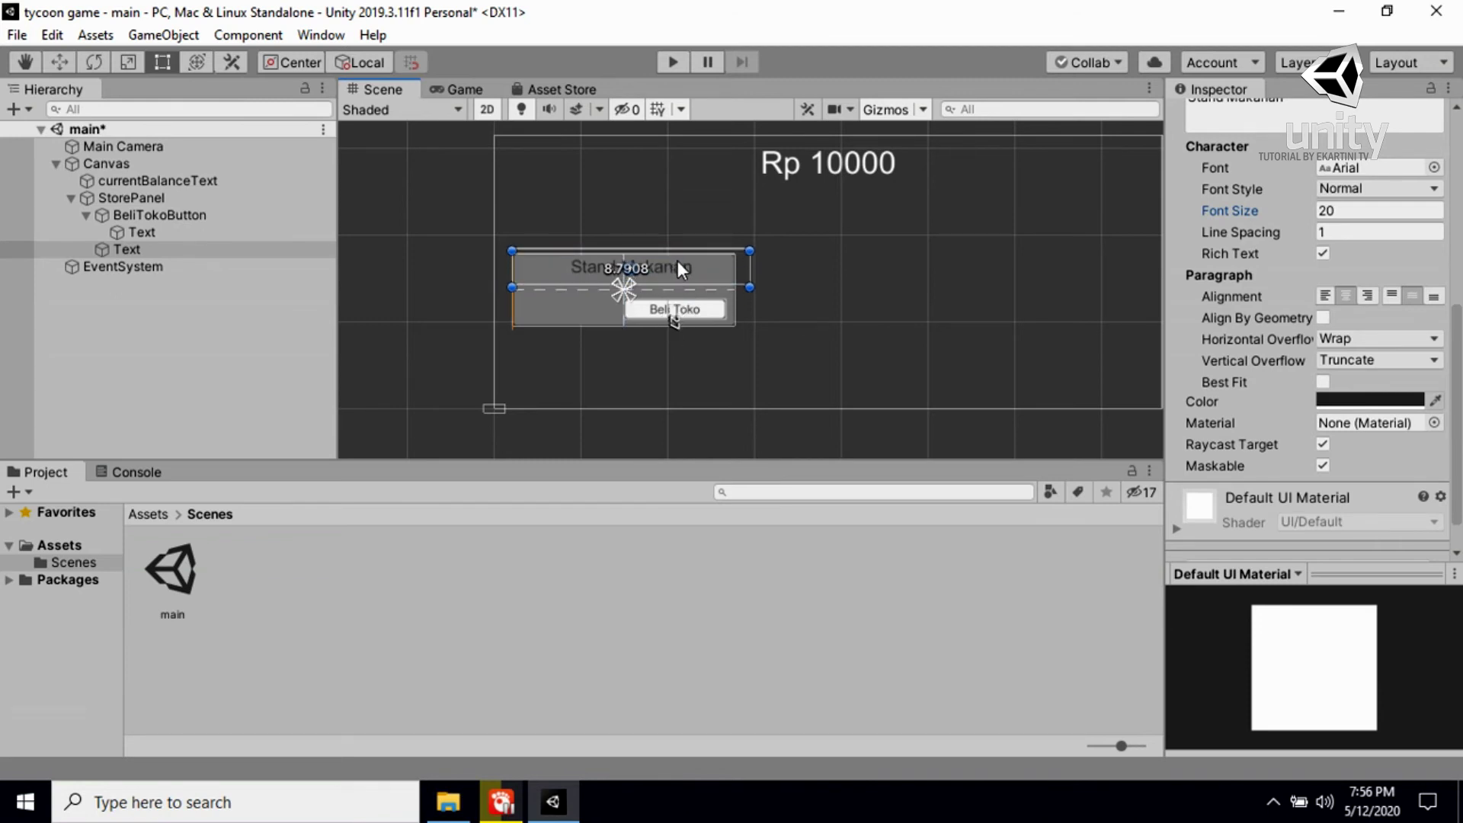
{"action": "left_click_drag", "start_coordinate": [677, 261], "coordinate": [678, 260]}
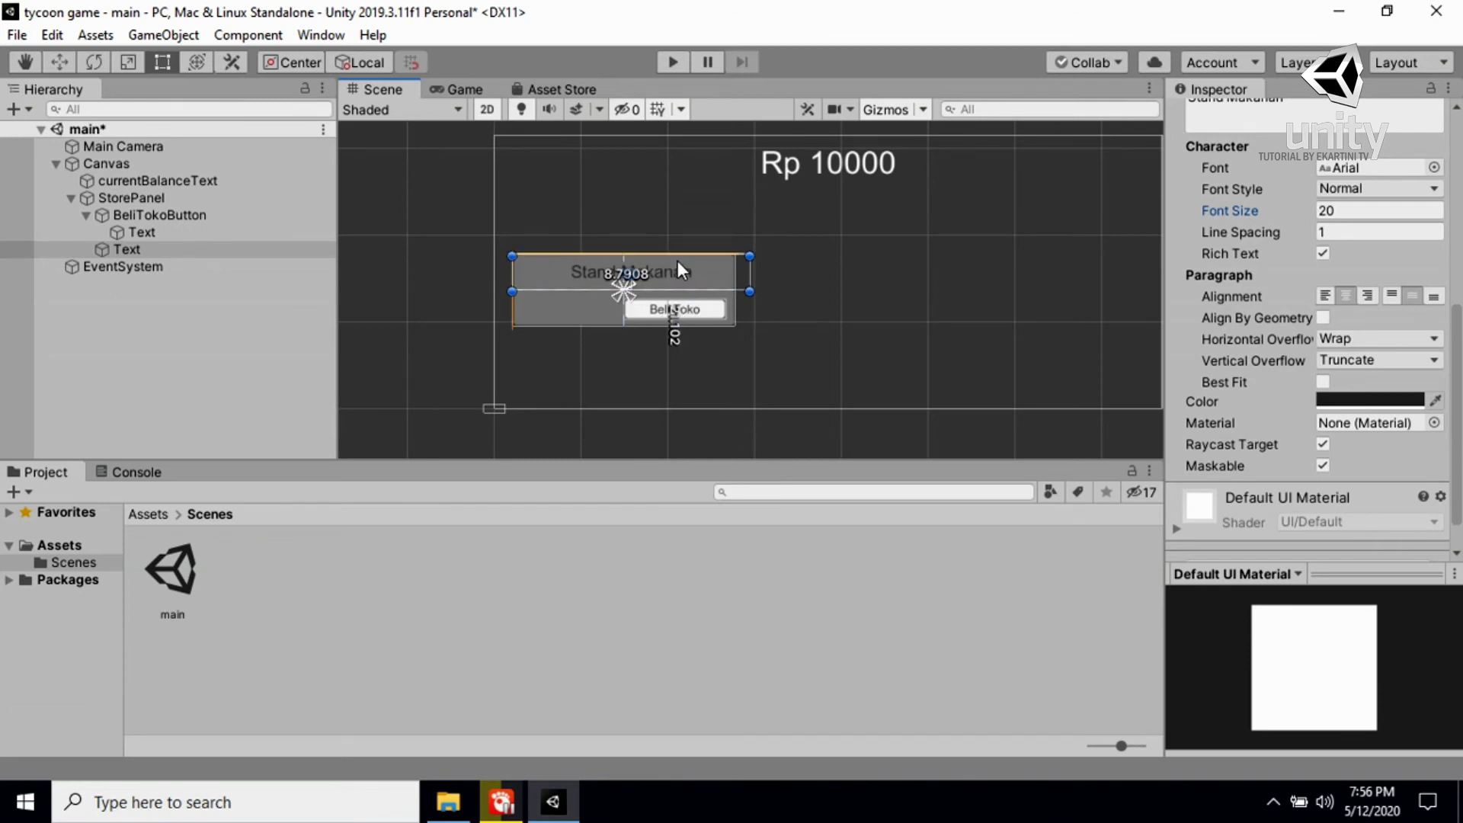
{"action": "left_click", "coordinate": [835, 309]}
{"action": "left_click_drag", "start_coordinate": [663, 268], "coordinate": [671, 273]}
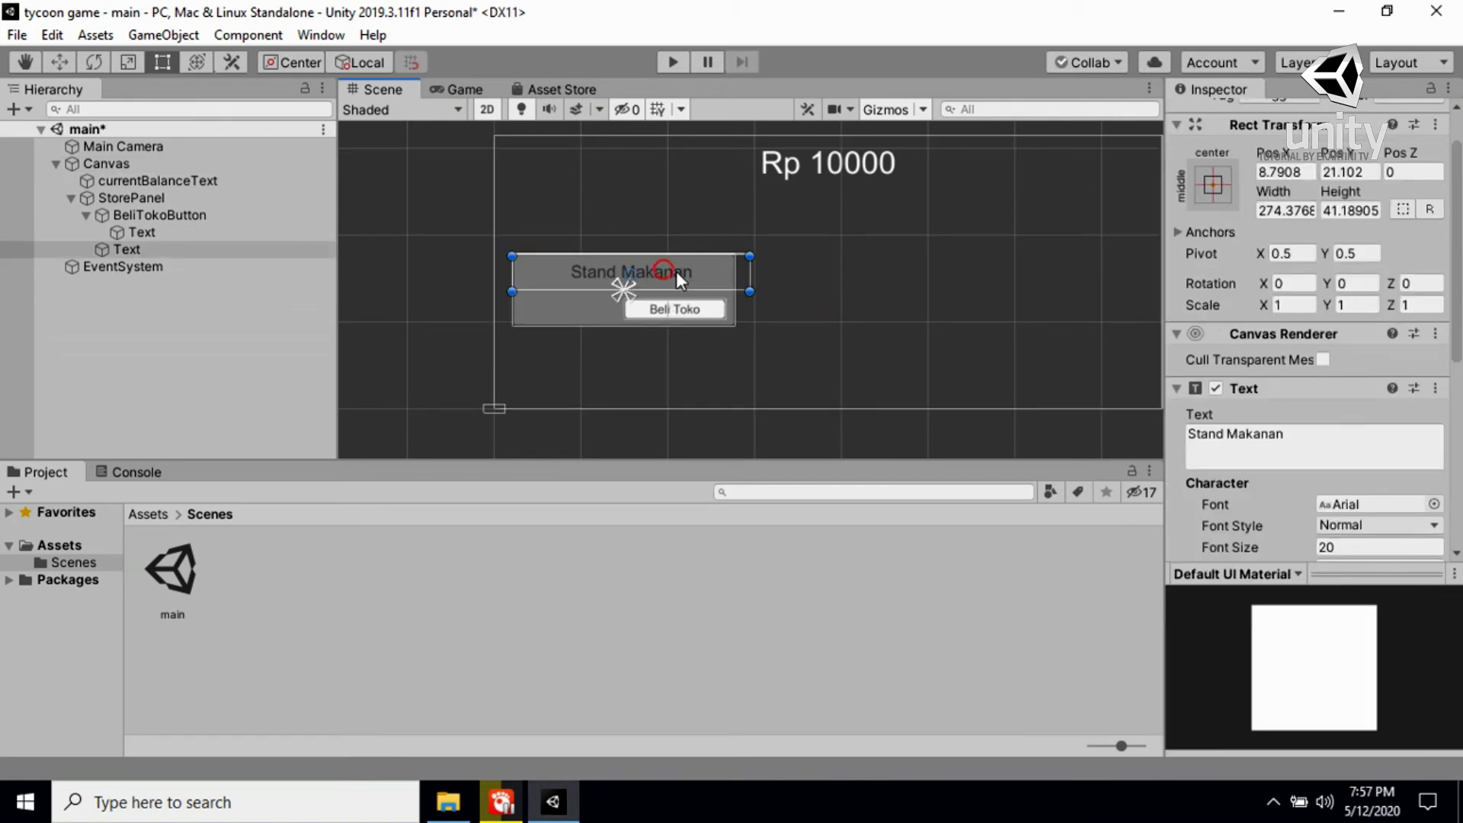
{"action": "left_click_drag", "start_coordinate": [671, 273], "coordinate": [681, 278]}
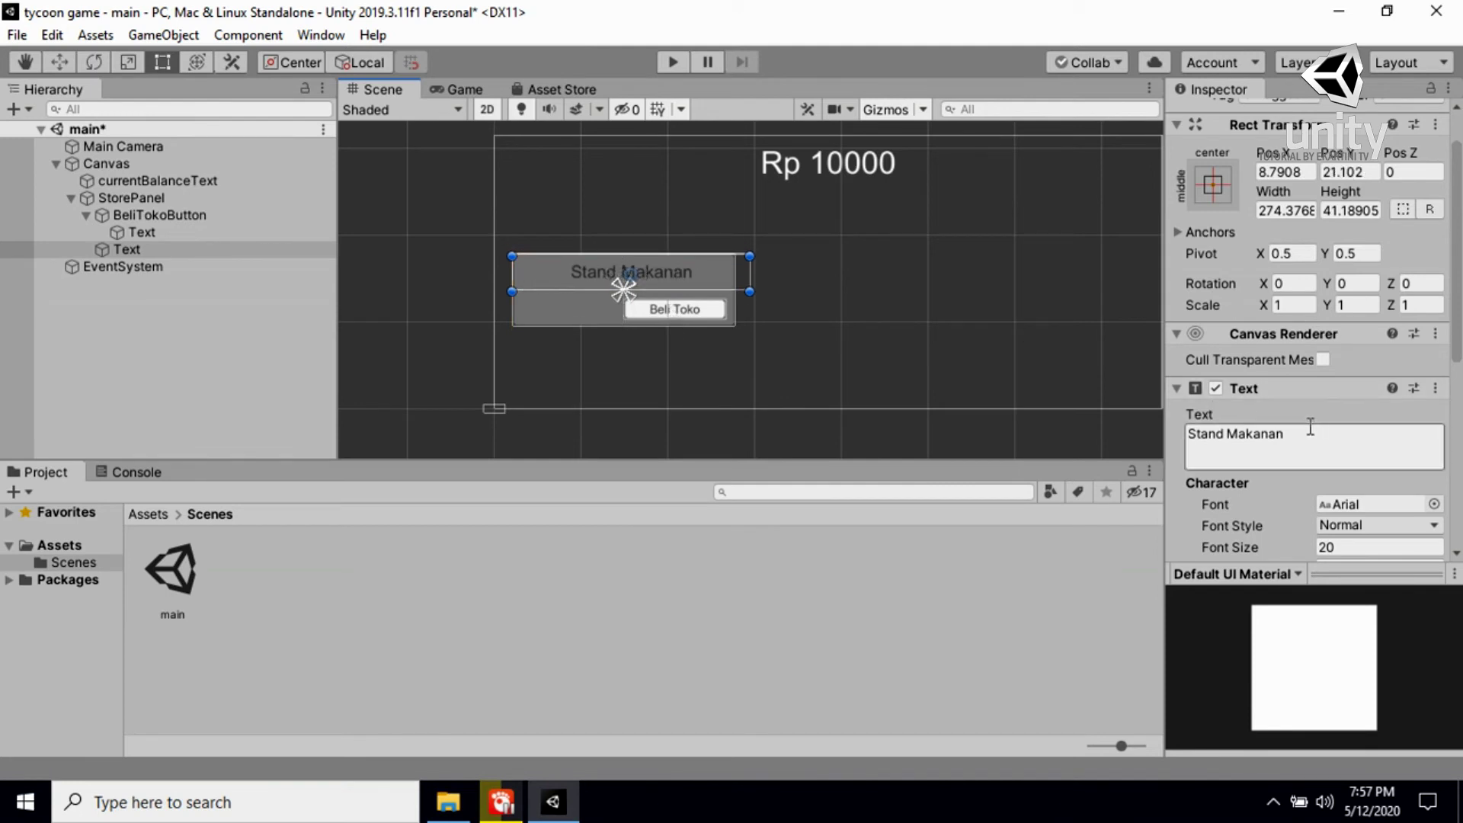
{"action": "scroll", "coordinate": [1359, 292], "scroll_direction": "up", "scroll_amount": 2}
- Change the label's name from 'Text' to 'StandMakananText' in the Inspector
{"action": "left_click", "coordinate": [1293, 119]}
{"action": "left_click", "coordinate": [1293, 119]}
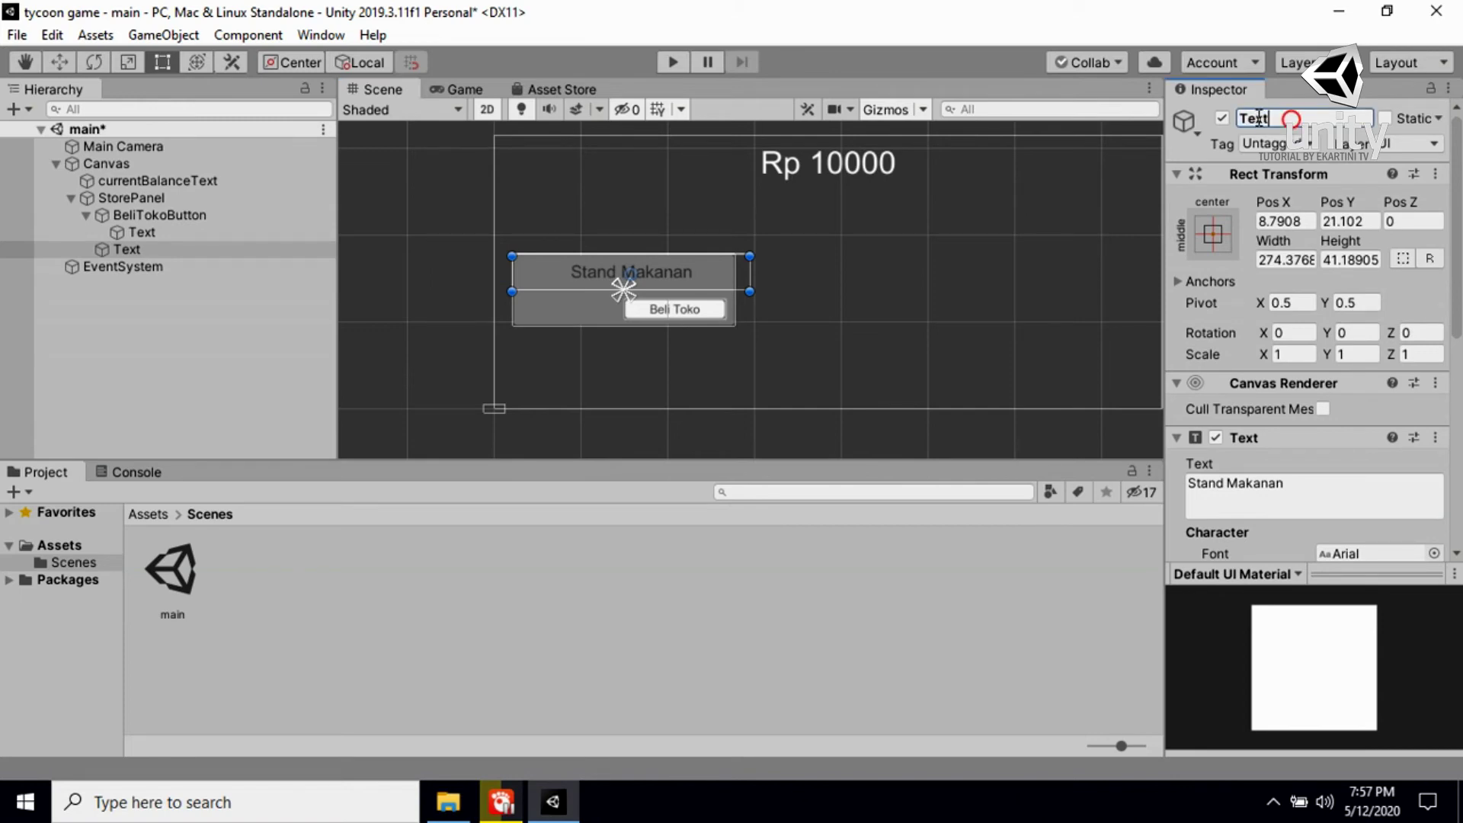
{"action": "left_click", "coordinate": [1237, 114]}
{"action": "type", "text": "Stand"}
{"action": "key", "text": "BackSpace"}
{"action": "type", "text": "Makanan"}
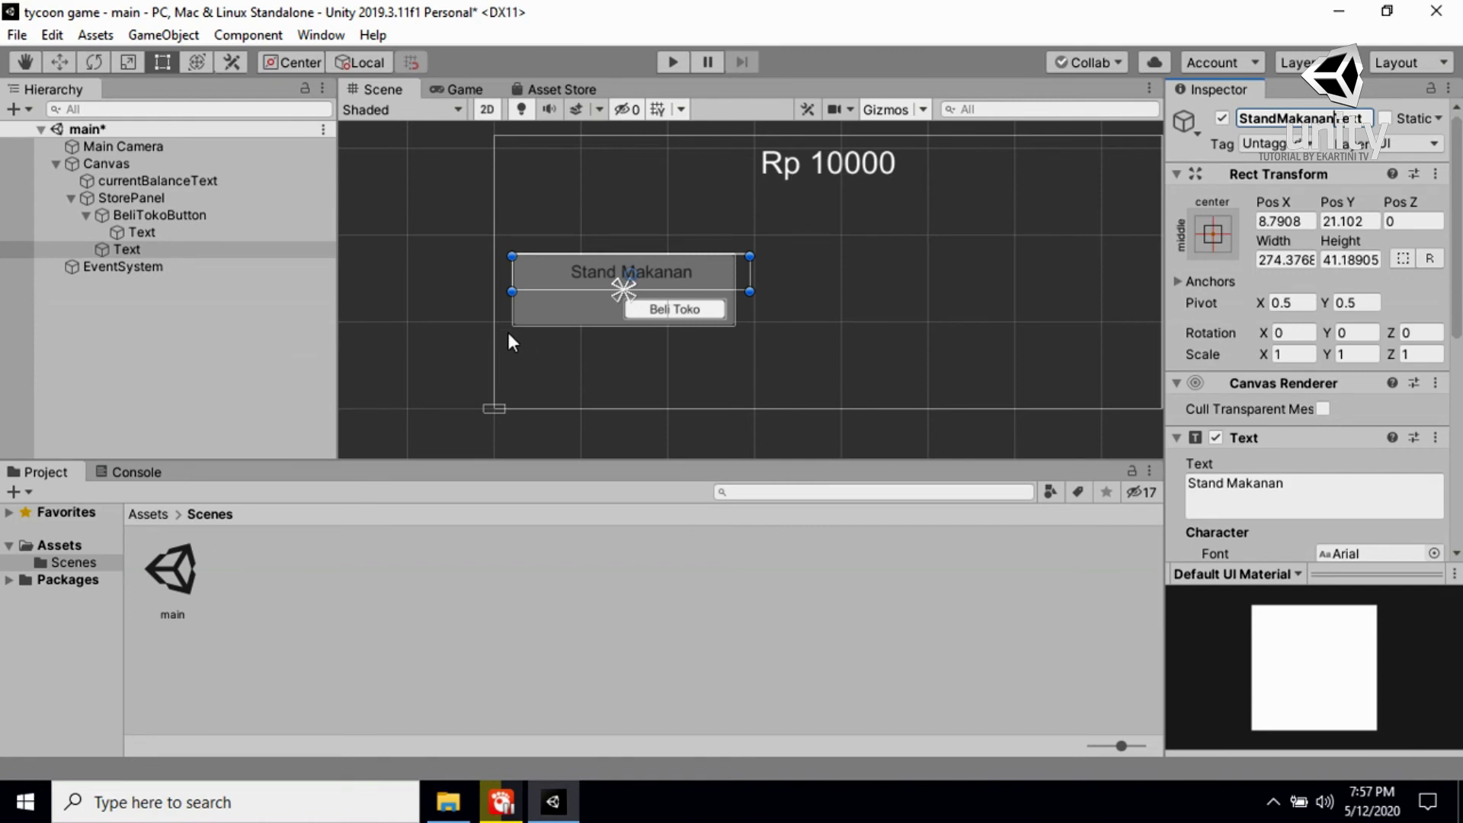
{"action": "left_click", "coordinate": [127, 246]}
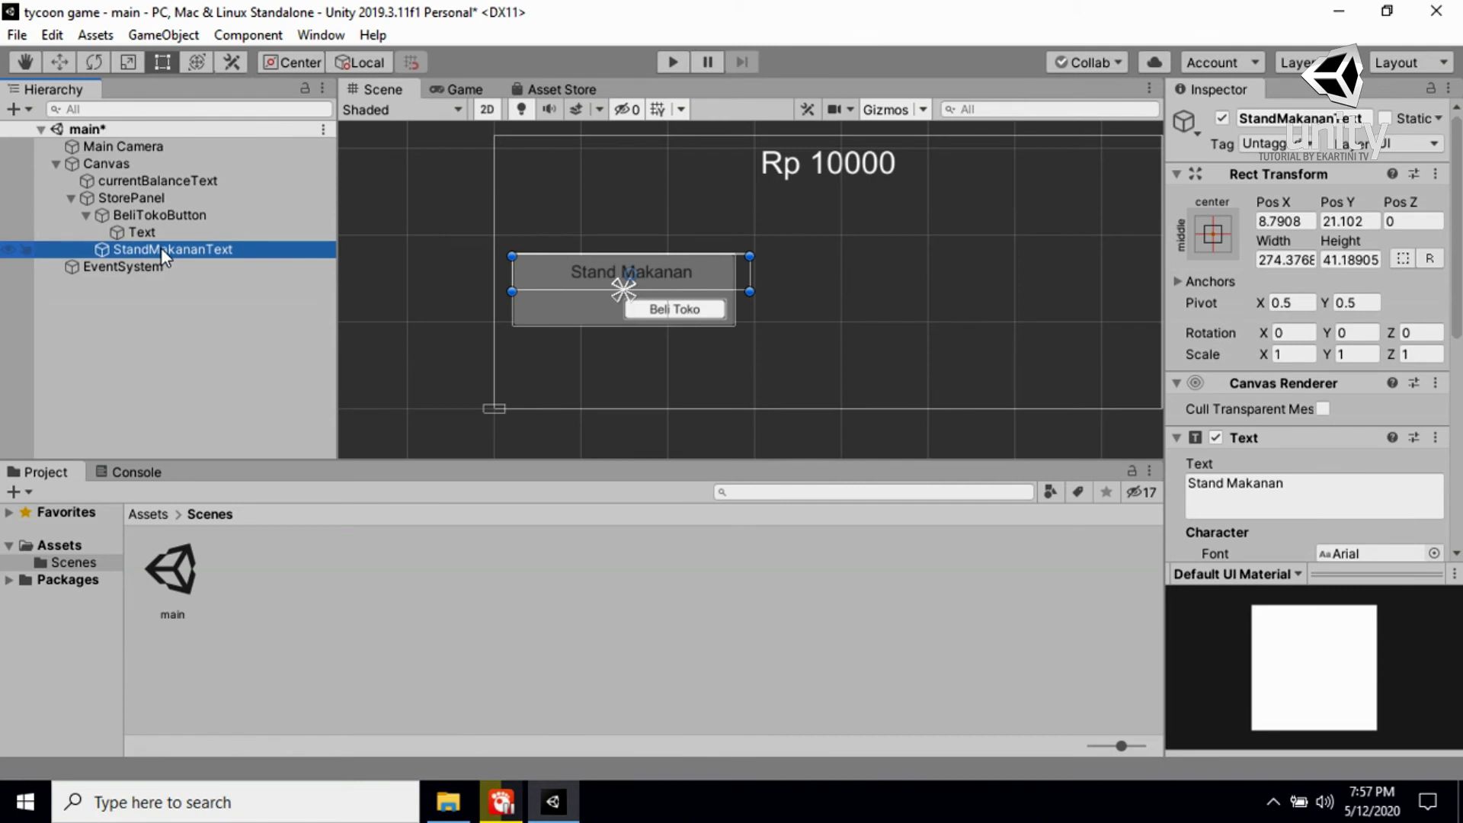
- Duplicate StandMakananText and change the copy's text to '1'
{"action": "key", "text": "ctrl+d"}
{"action": "left_click", "coordinate": [194, 266]}
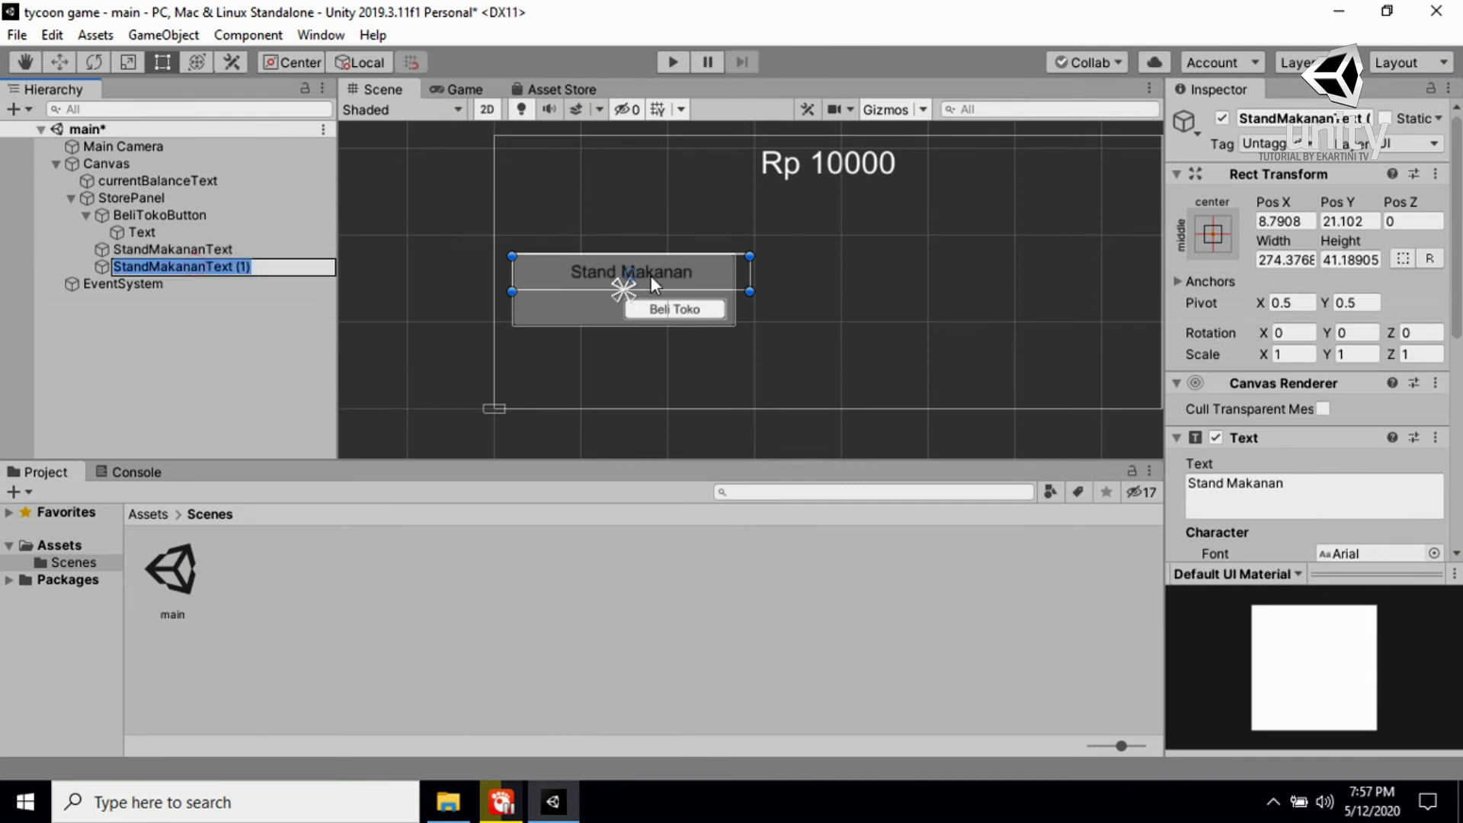
{"action": "left_click_drag", "start_coordinate": [651, 271], "coordinate": [636, 301]}
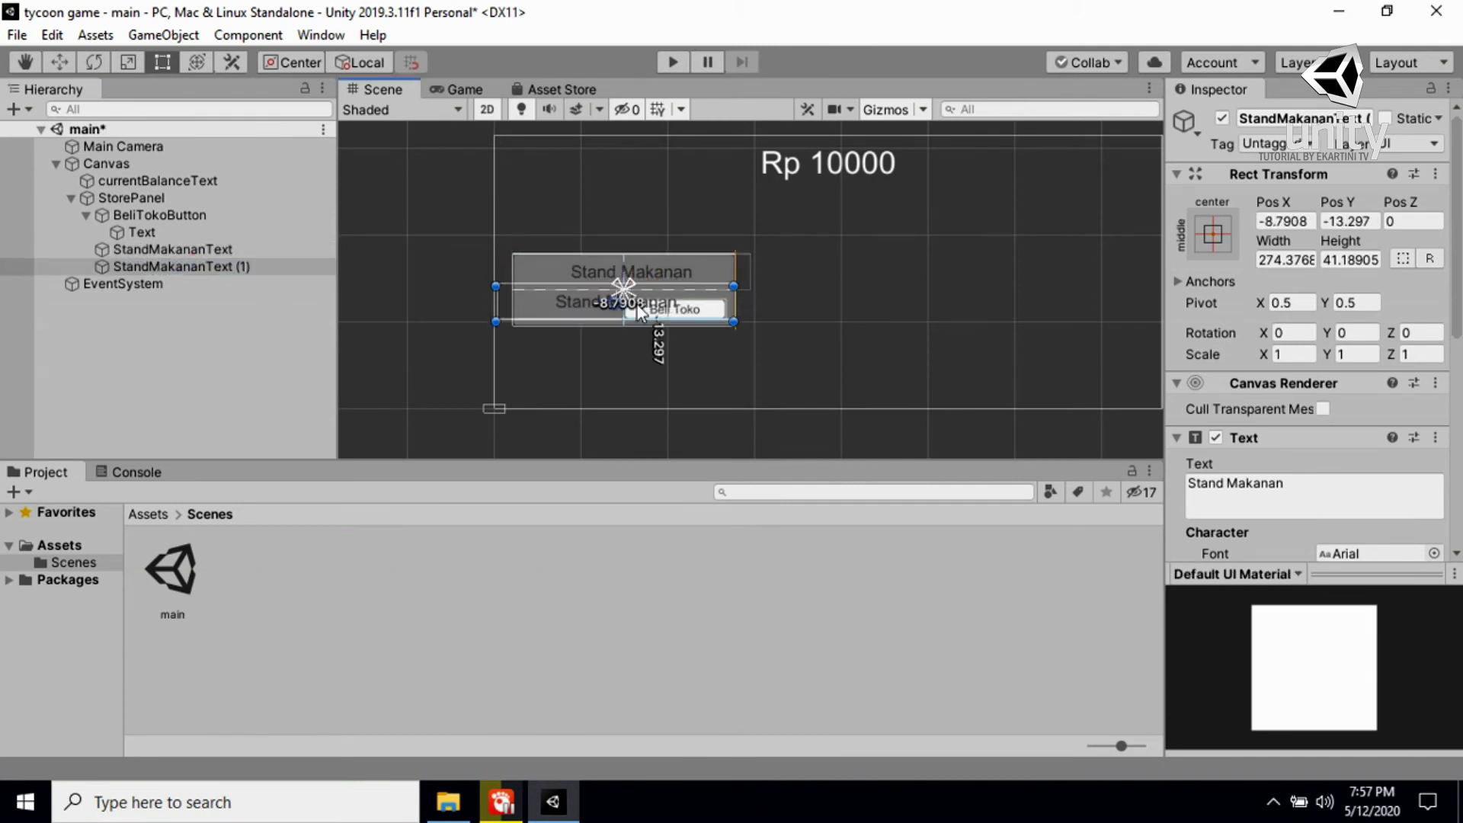
{"action": "left_click", "coordinate": [1300, 483]}
{"action": "triple_click", "coordinate": [1300, 483]}
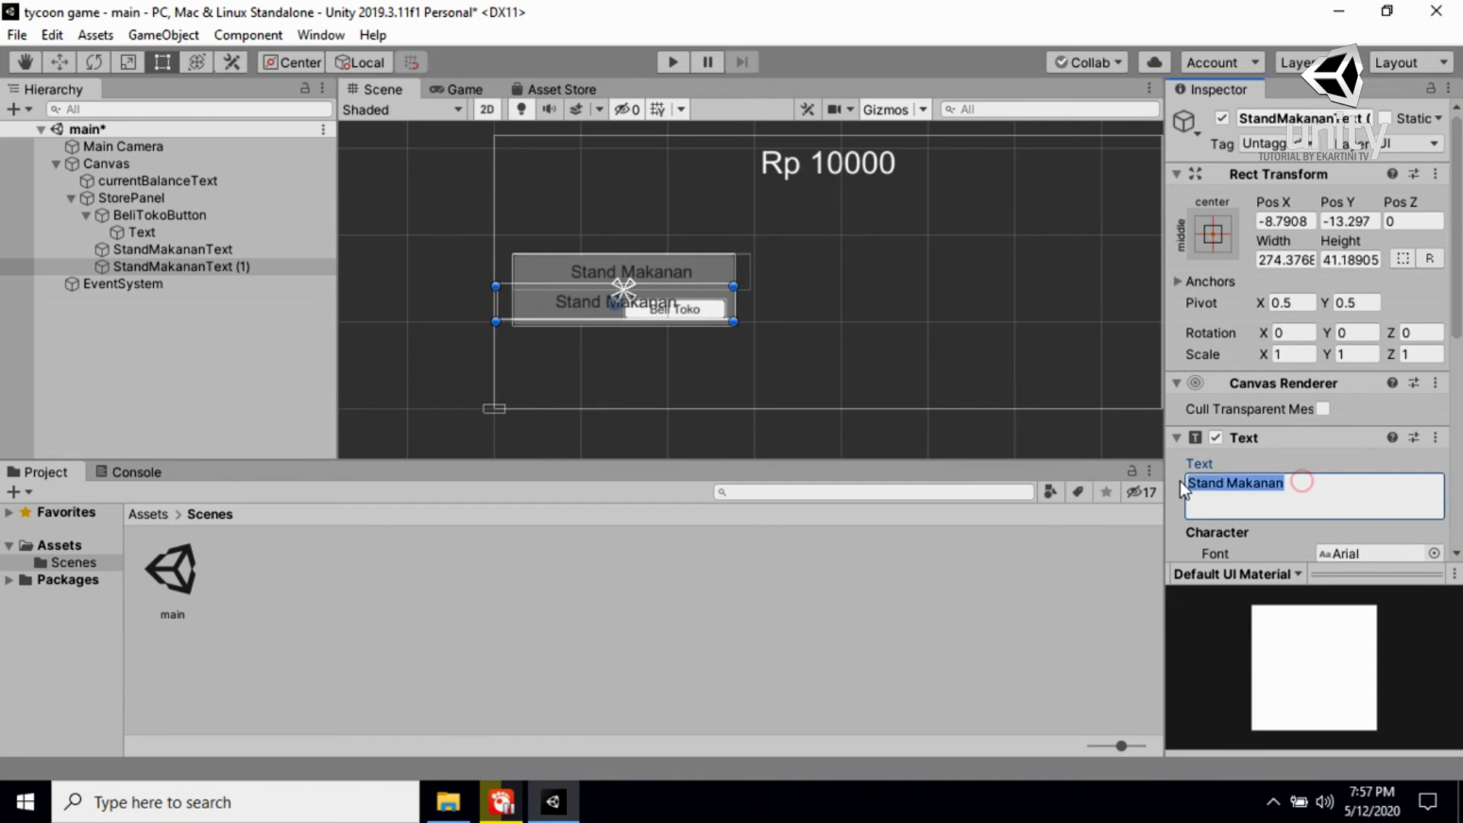
{"action": "type", "text": "1"}
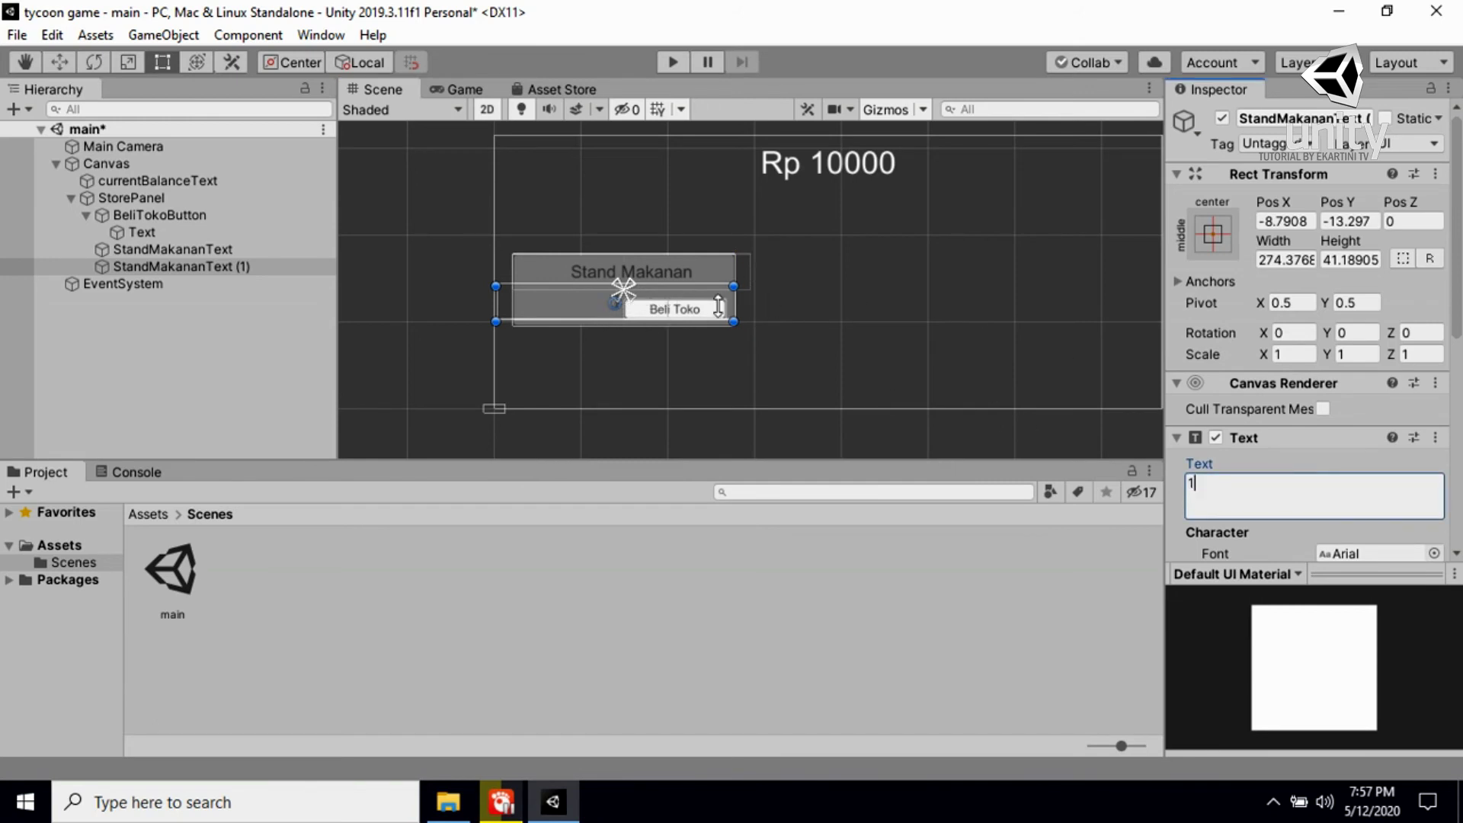
- Shrink the '1' box and place it left of Beli Toko, around Pos X -70, Pos Y -22
{"action": "left_click_drag", "start_coordinate": [605, 308], "coordinate": [541, 313]}
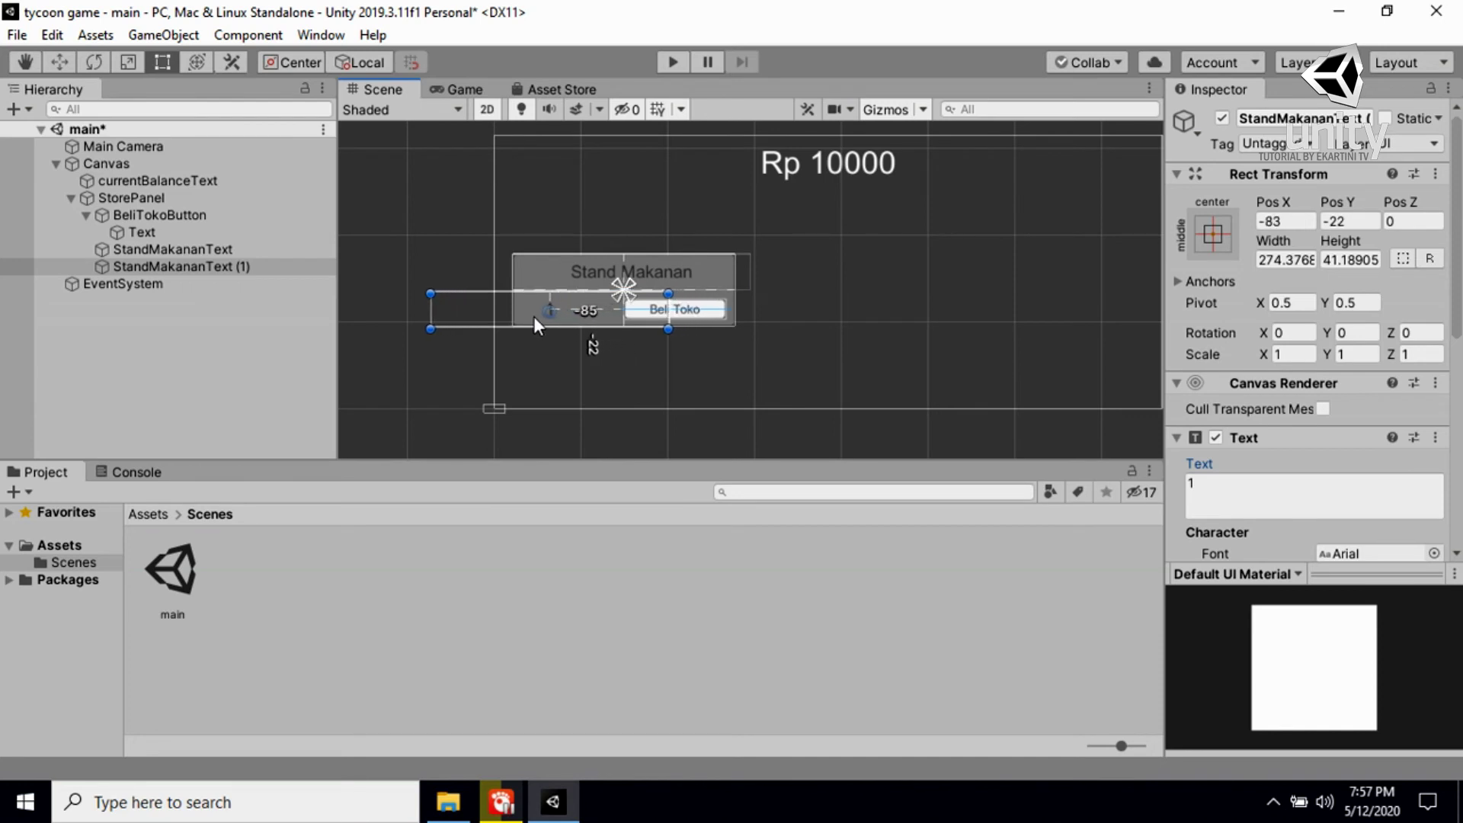
{"action": "left_click_drag", "start_coordinate": [541, 313], "coordinate": [543, 314]}
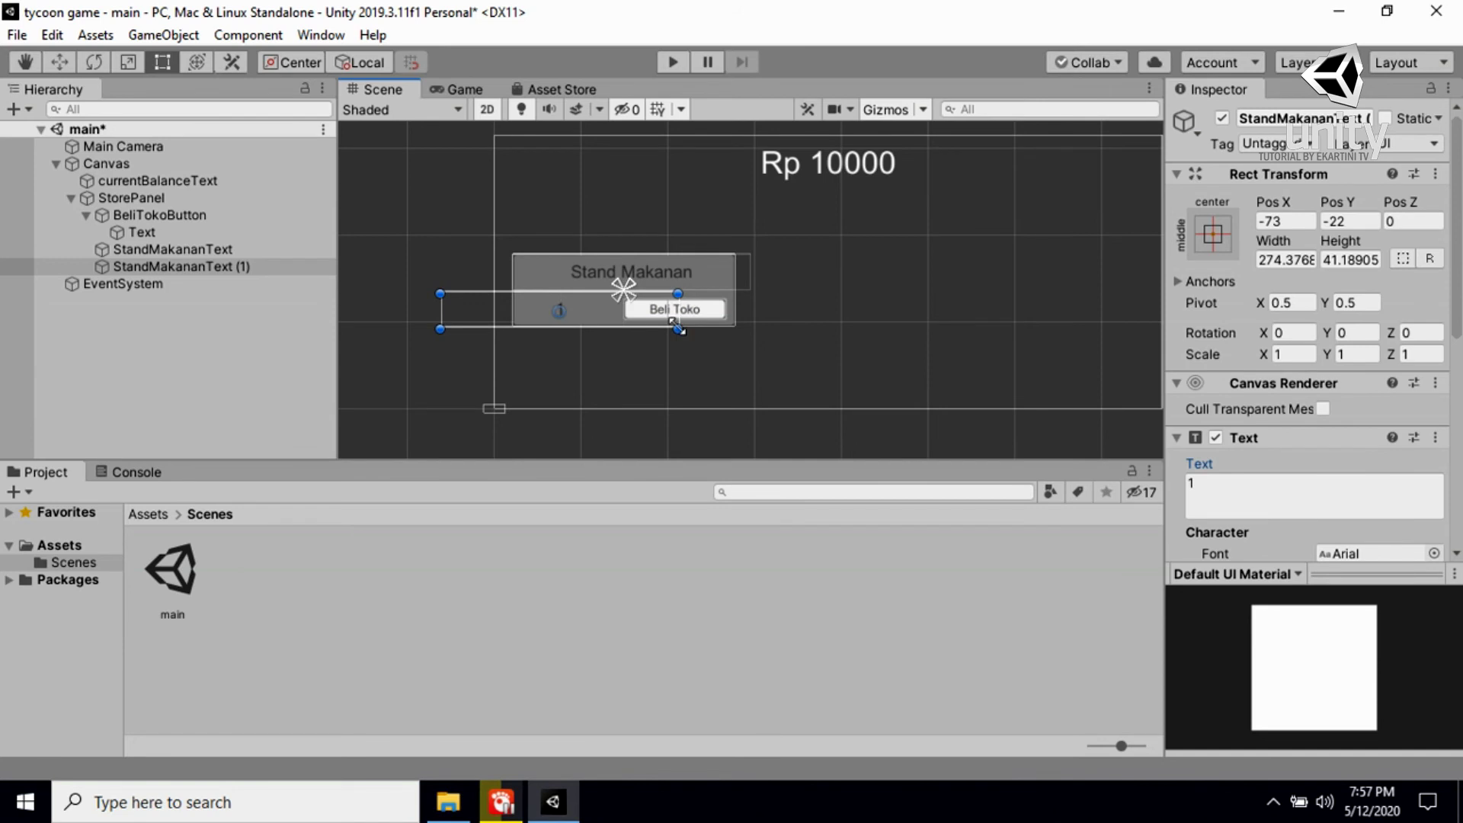
{"action": "left_click_drag", "start_coordinate": [676, 329], "coordinate": [543, 323]}
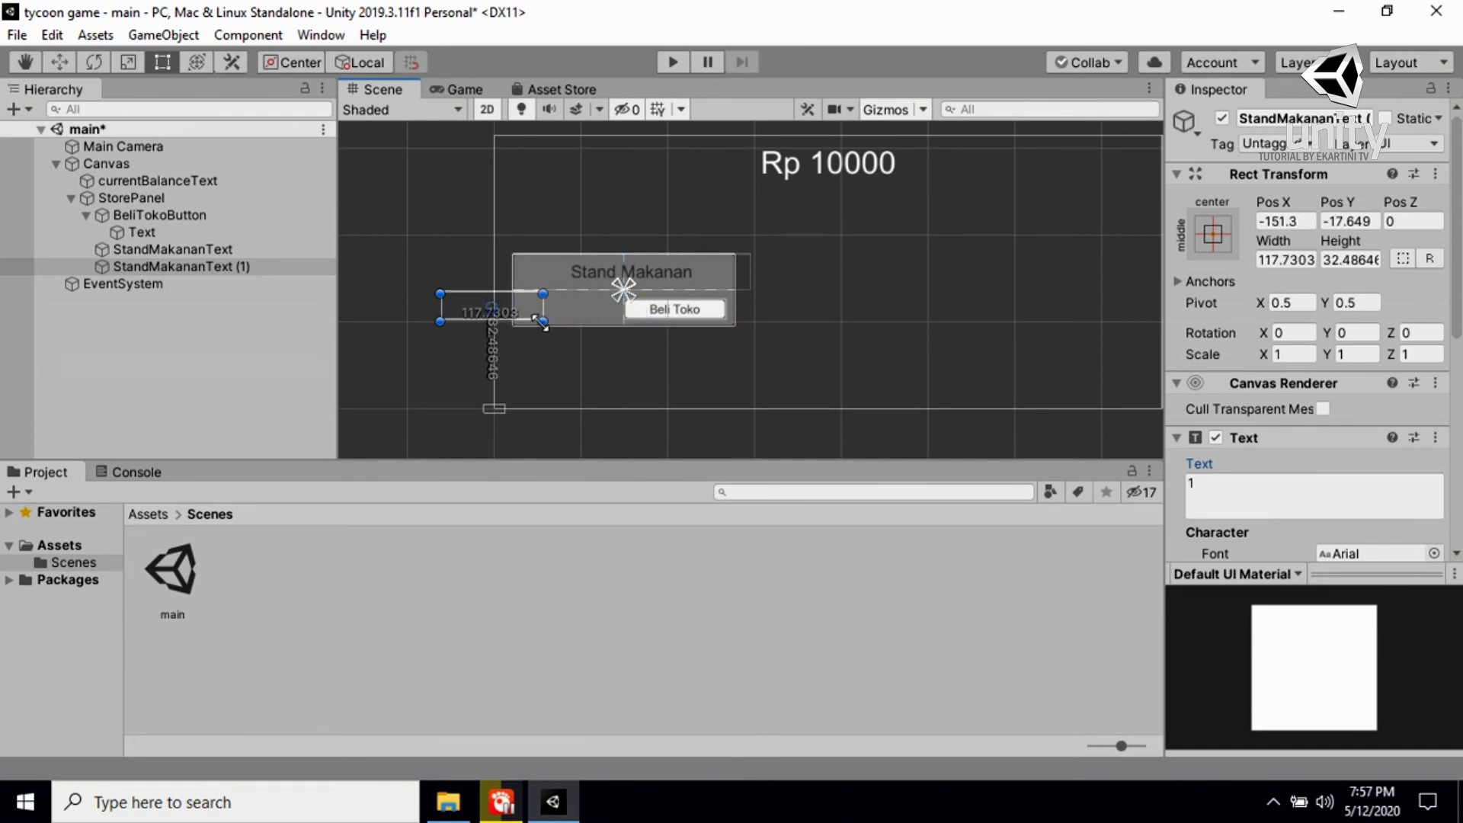
{"action": "left_click_drag", "start_coordinate": [530, 314], "coordinate": [596, 311]}
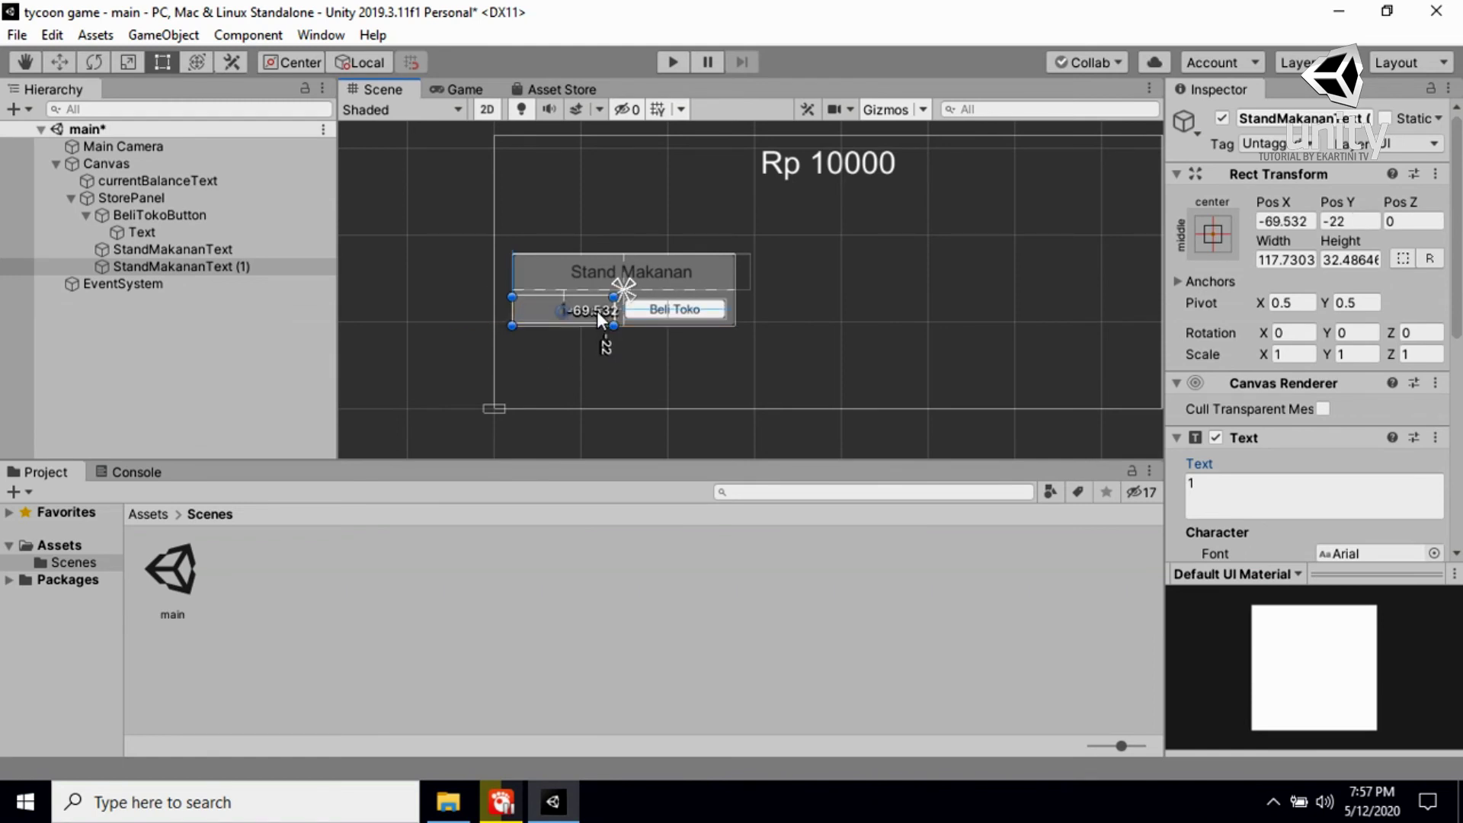
{"action": "left_click_drag", "start_coordinate": [512, 325], "coordinate": [585, 313]}
{"action": "scroll", "coordinate": [1305, 449], "scroll_direction": "down", "scroll_amount": 5}
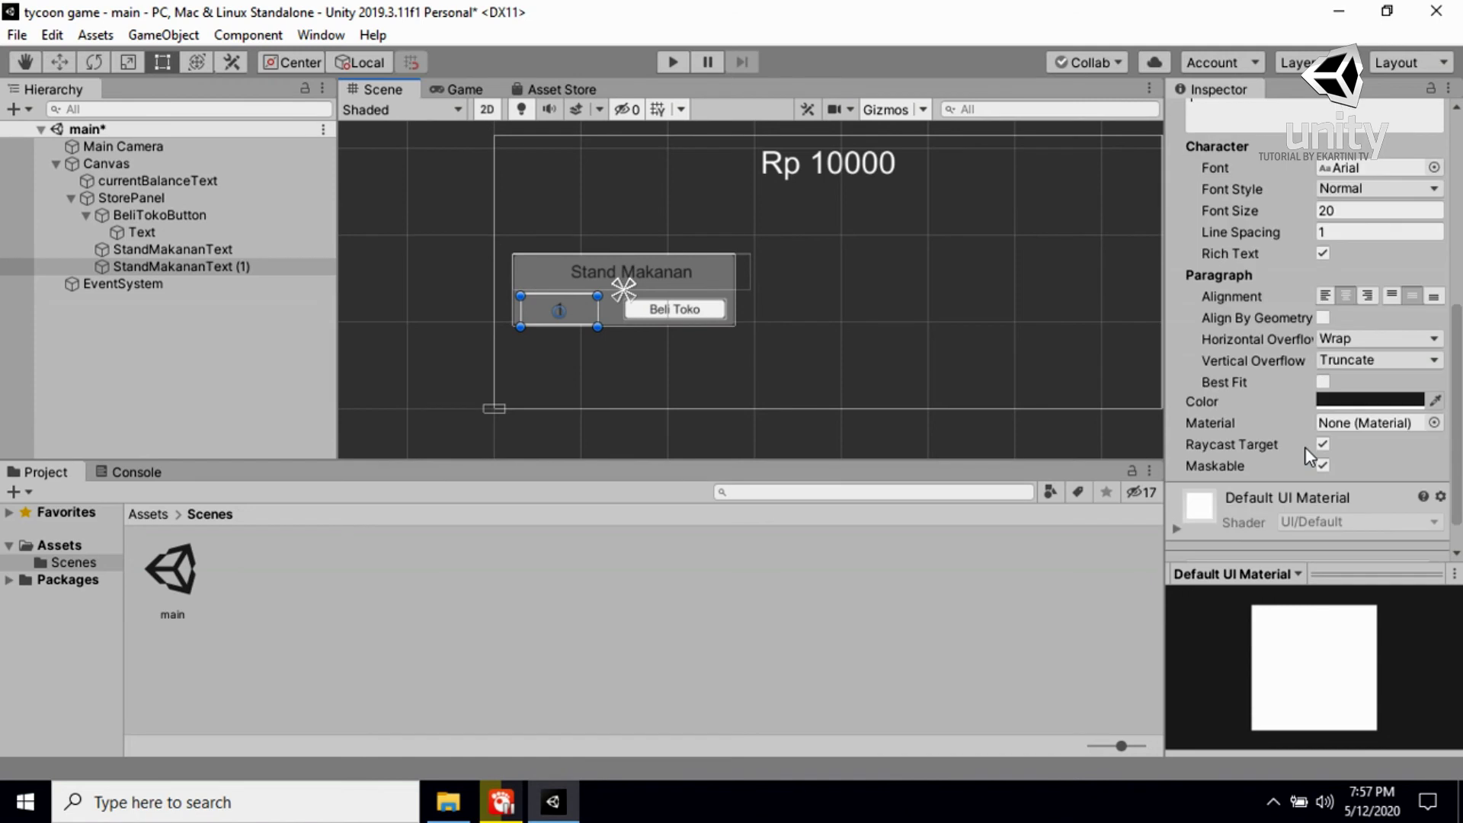
- Set the count text's colour to yellow FFFD00
{"action": "left_click", "coordinate": [1334, 401]}
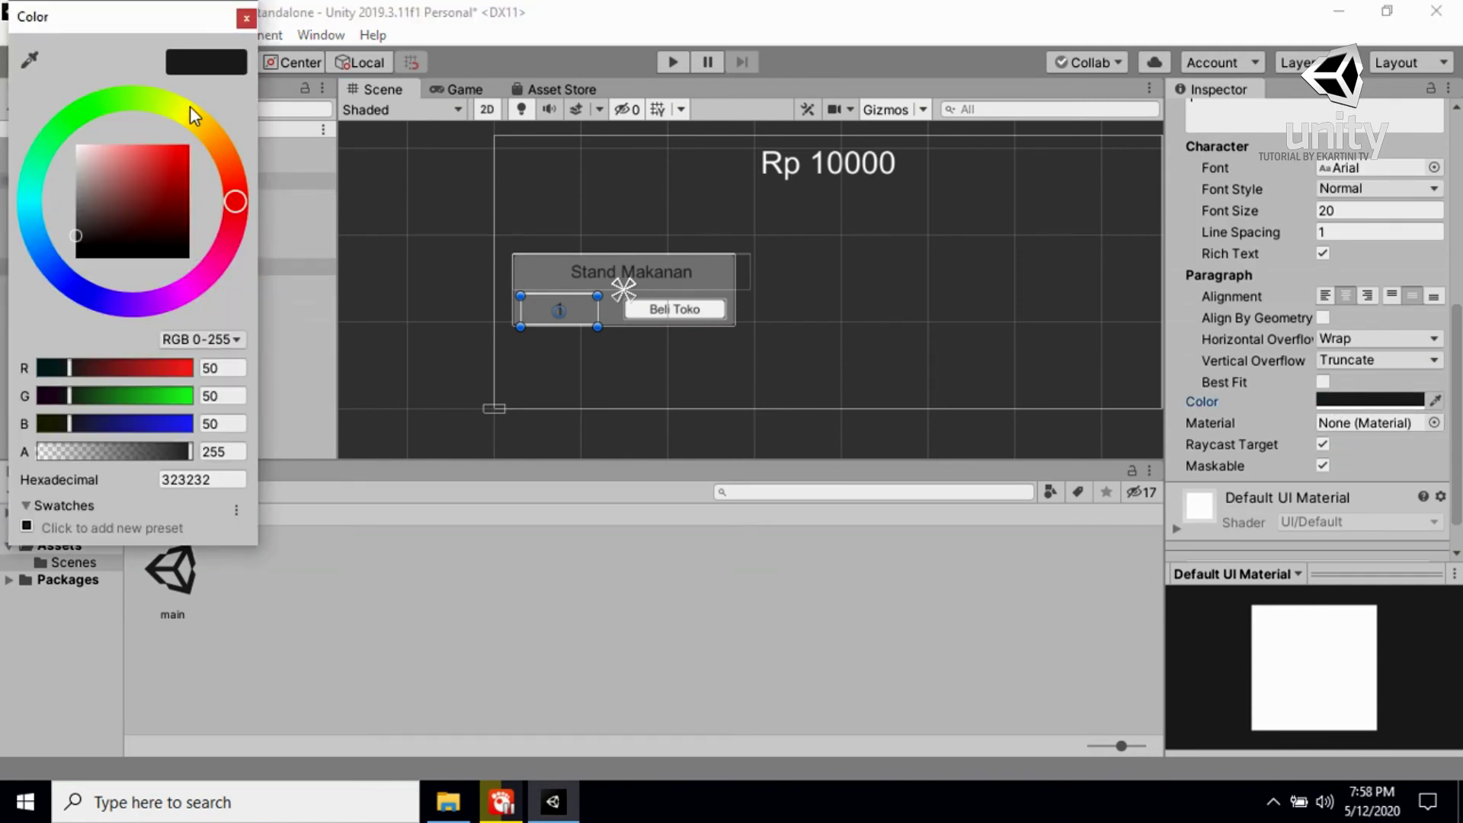
{"action": "left_click", "coordinate": [186, 112]}
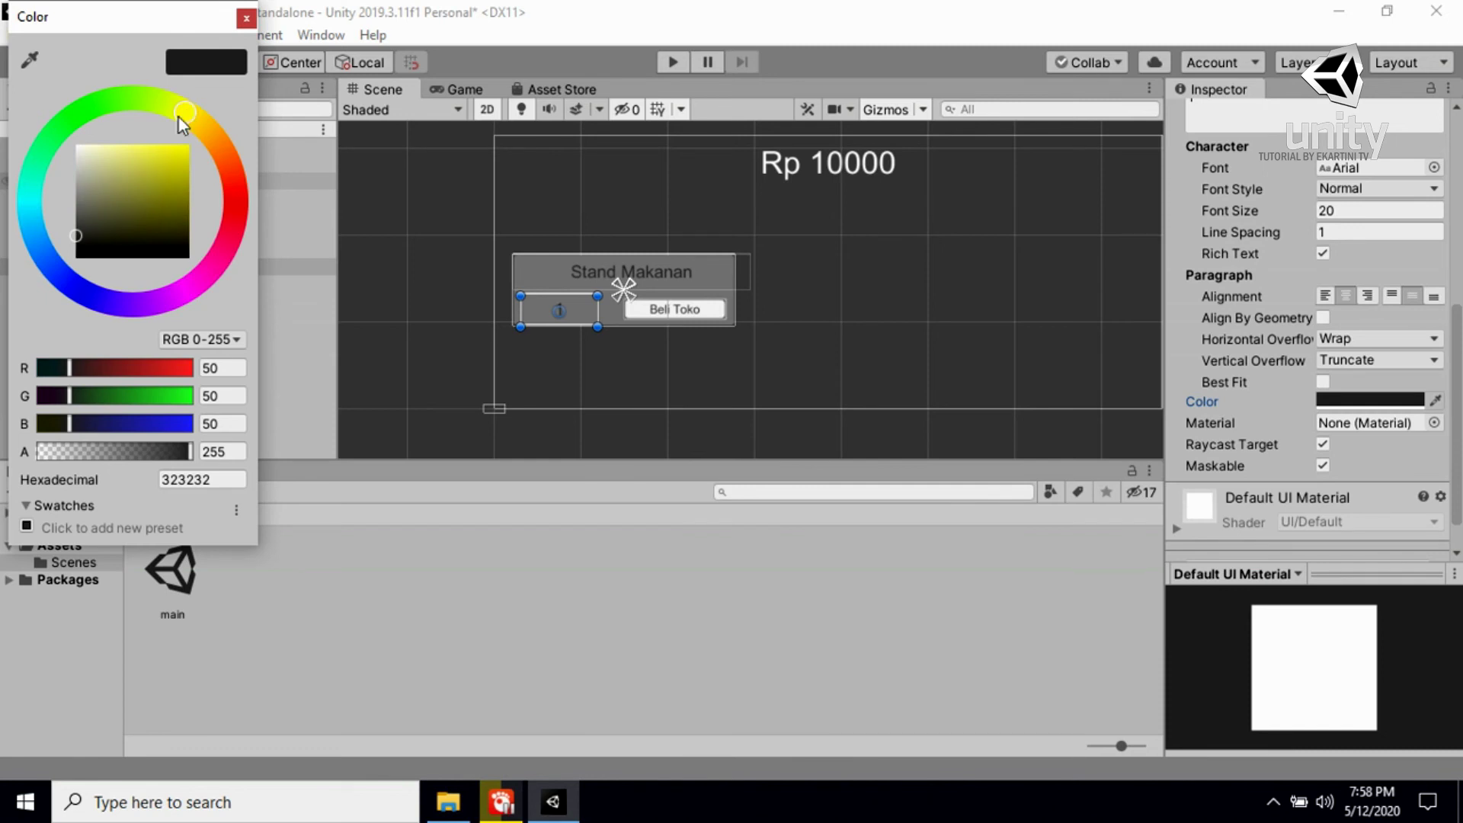
{"action": "left_click_drag", "start_coordinate": [173, 162], "coordinate": [199, 123]}
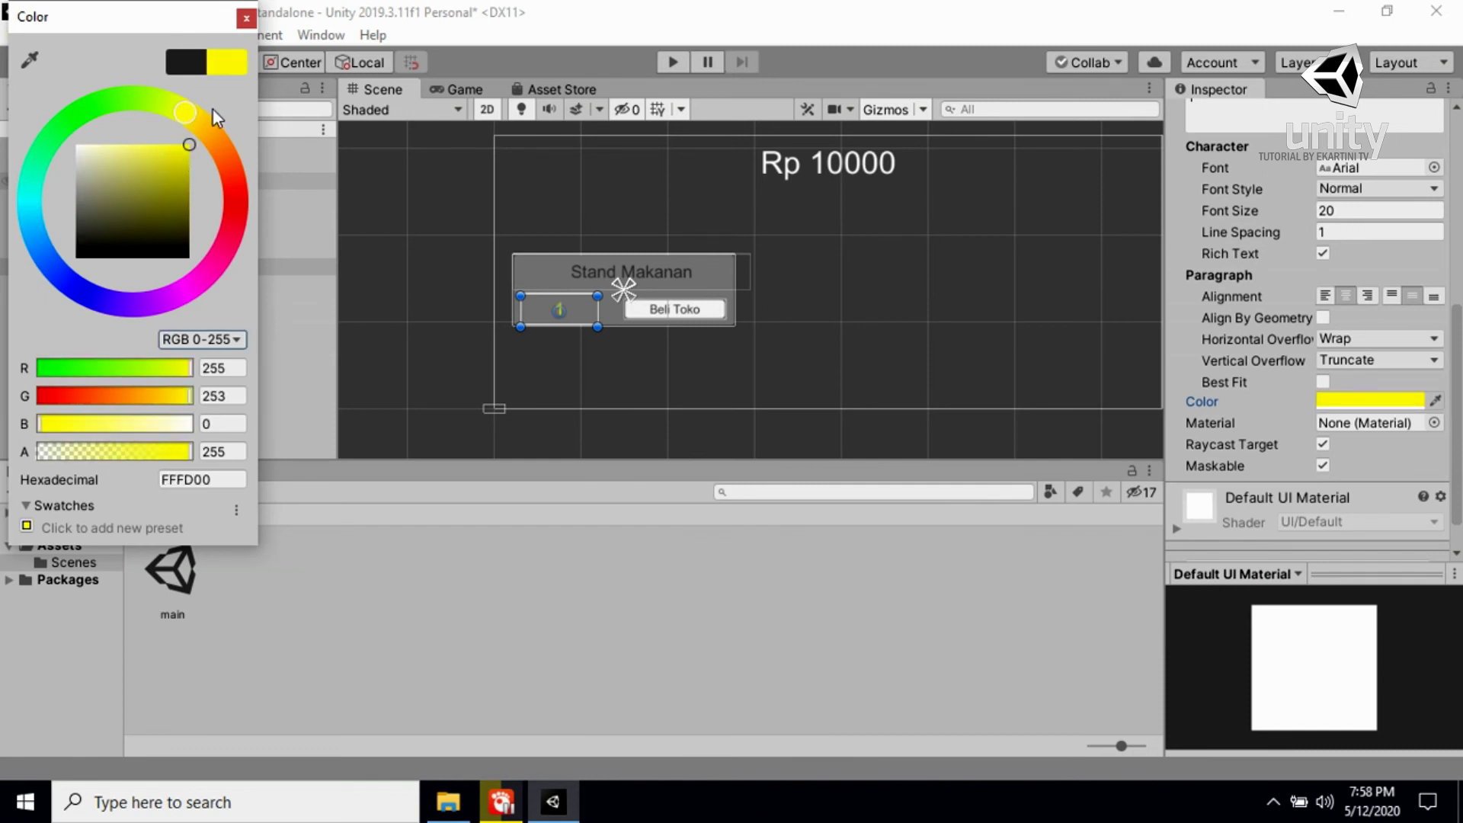
{"action": "left_click_drag", "start_coordinate": [184, 128], "coordinate": [199, 126]}
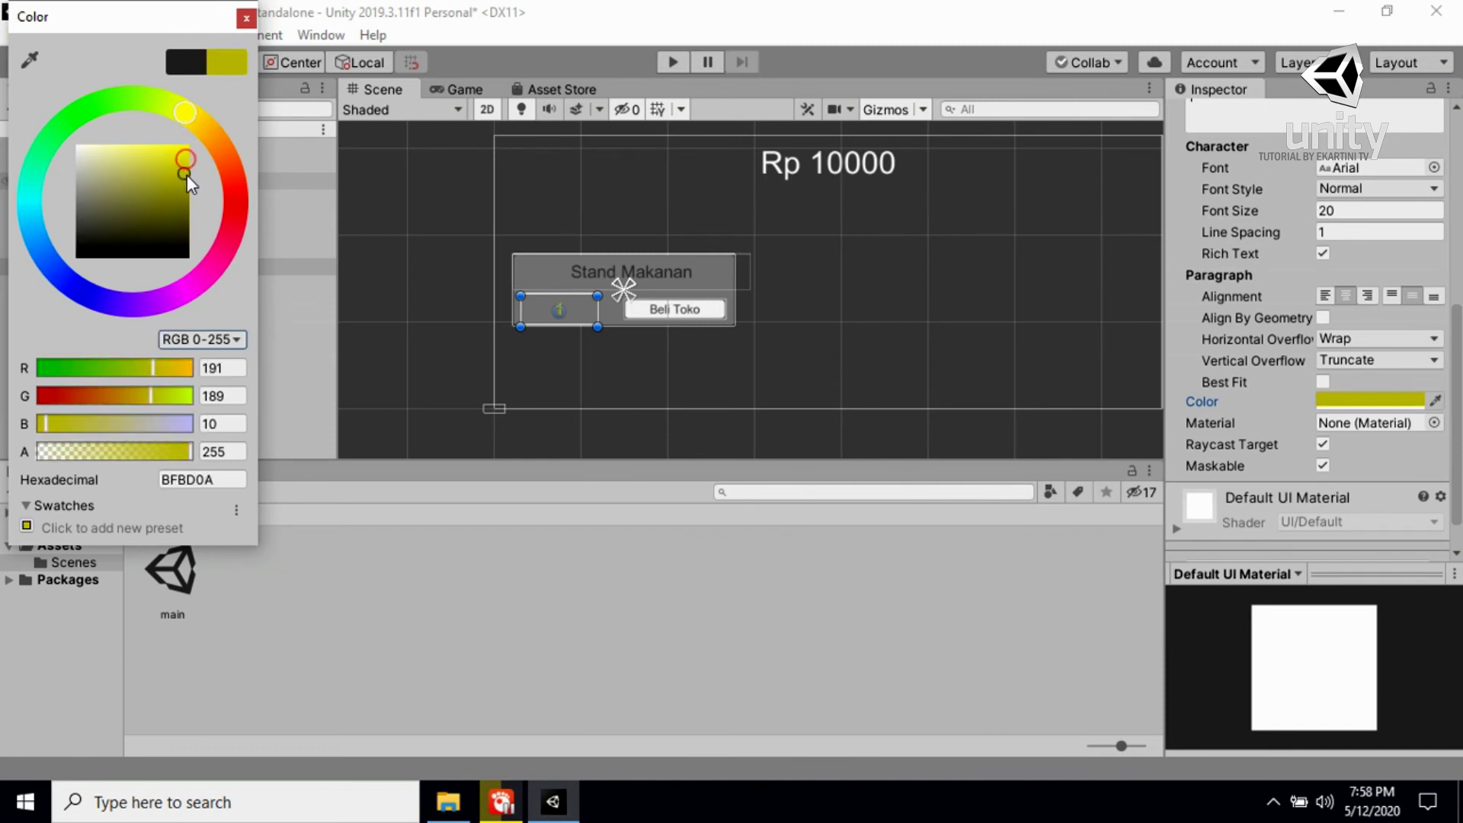
{"action": "left_click", "coordinate": [247, 18]}
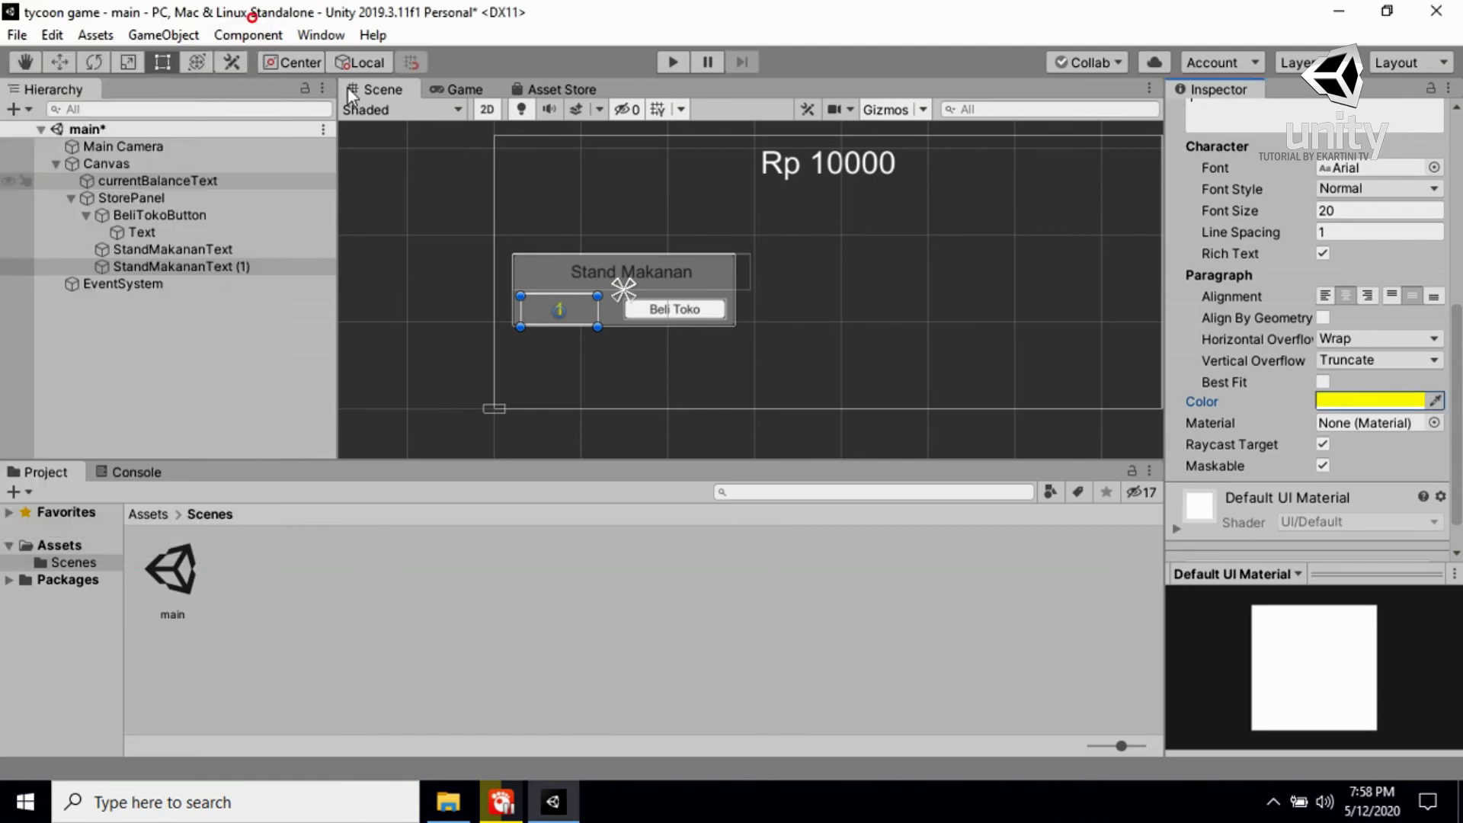
- Set the StandMakananText label's colour to blue 002FFF
{"action": "left_click", "coordinate": [161, 246]}
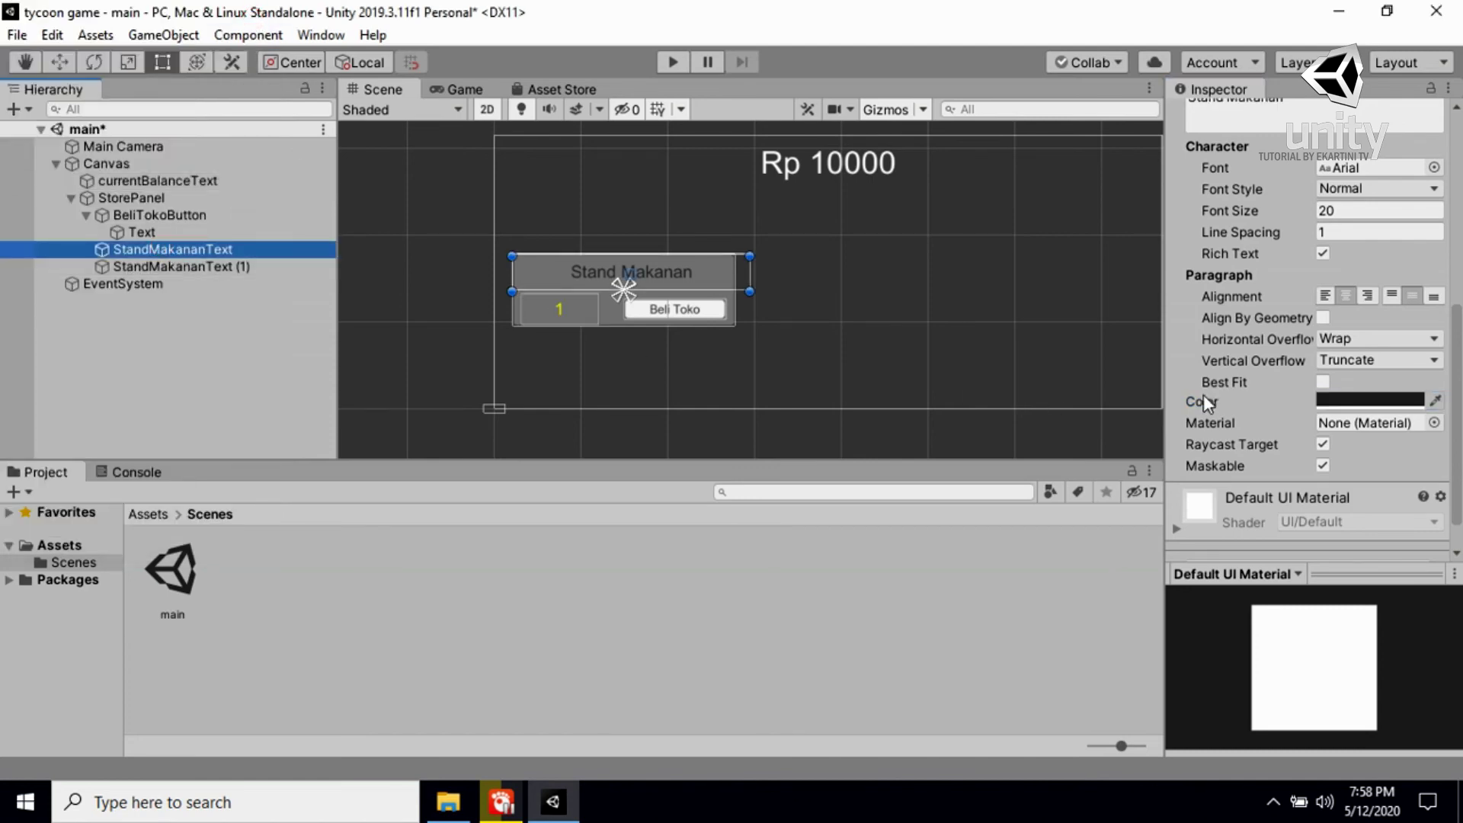
{"action": "left_click", "coordinate": [1335, 400]}
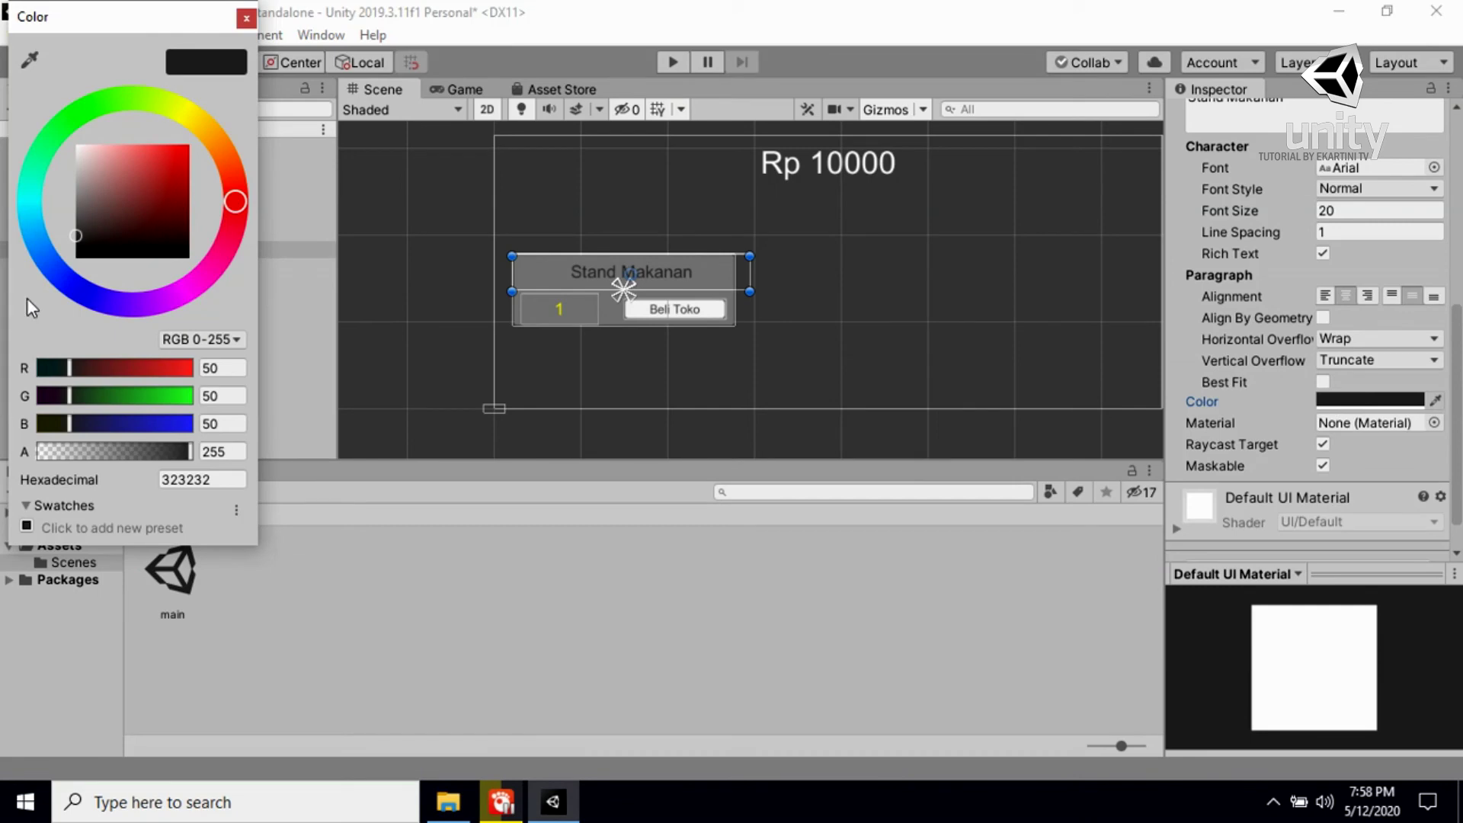
{"action": "left_click", "coordinate": [66, 279]}
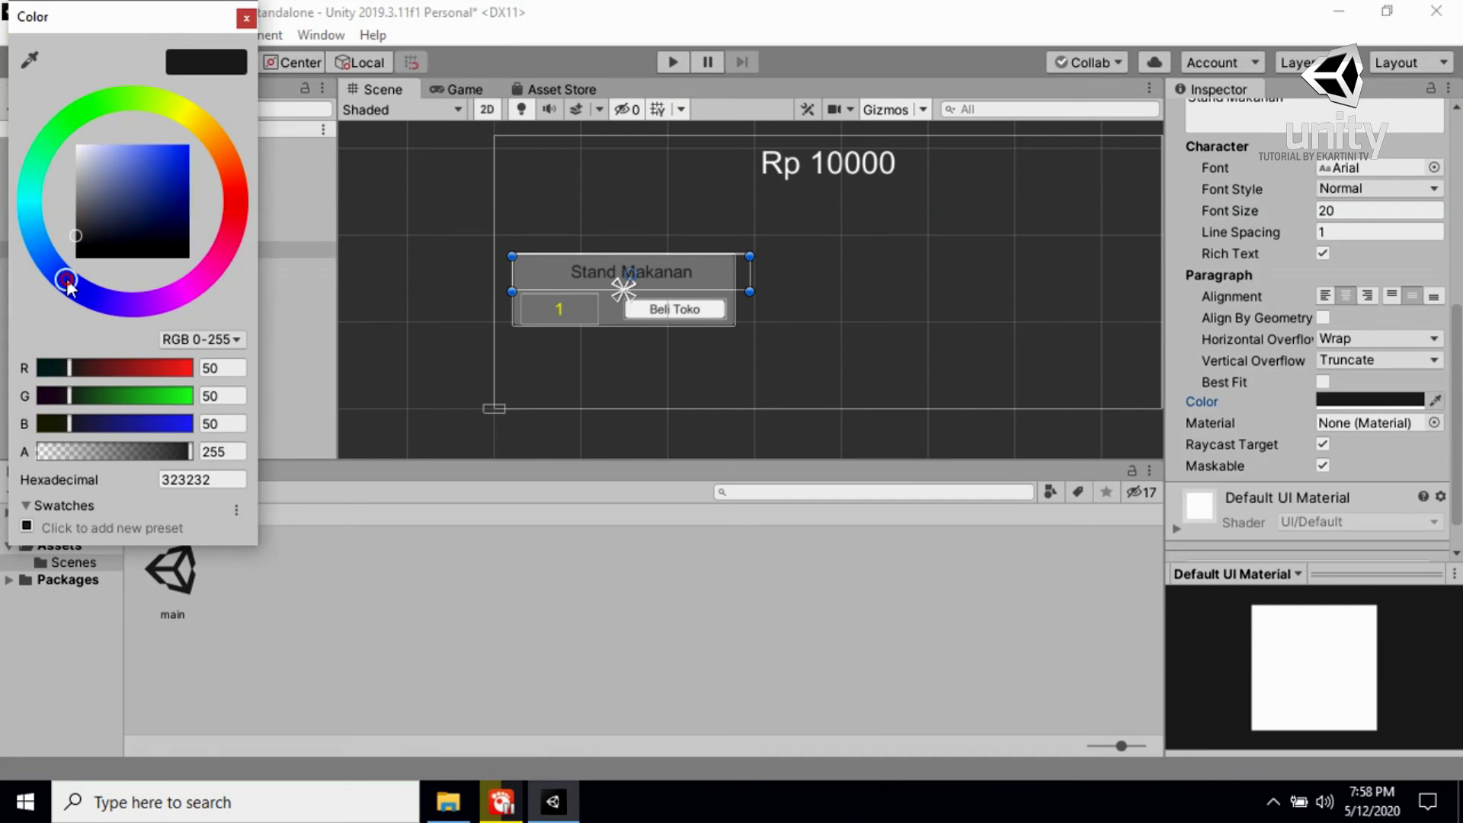
{"action": "left_click", "coordinate": [172, 194]}
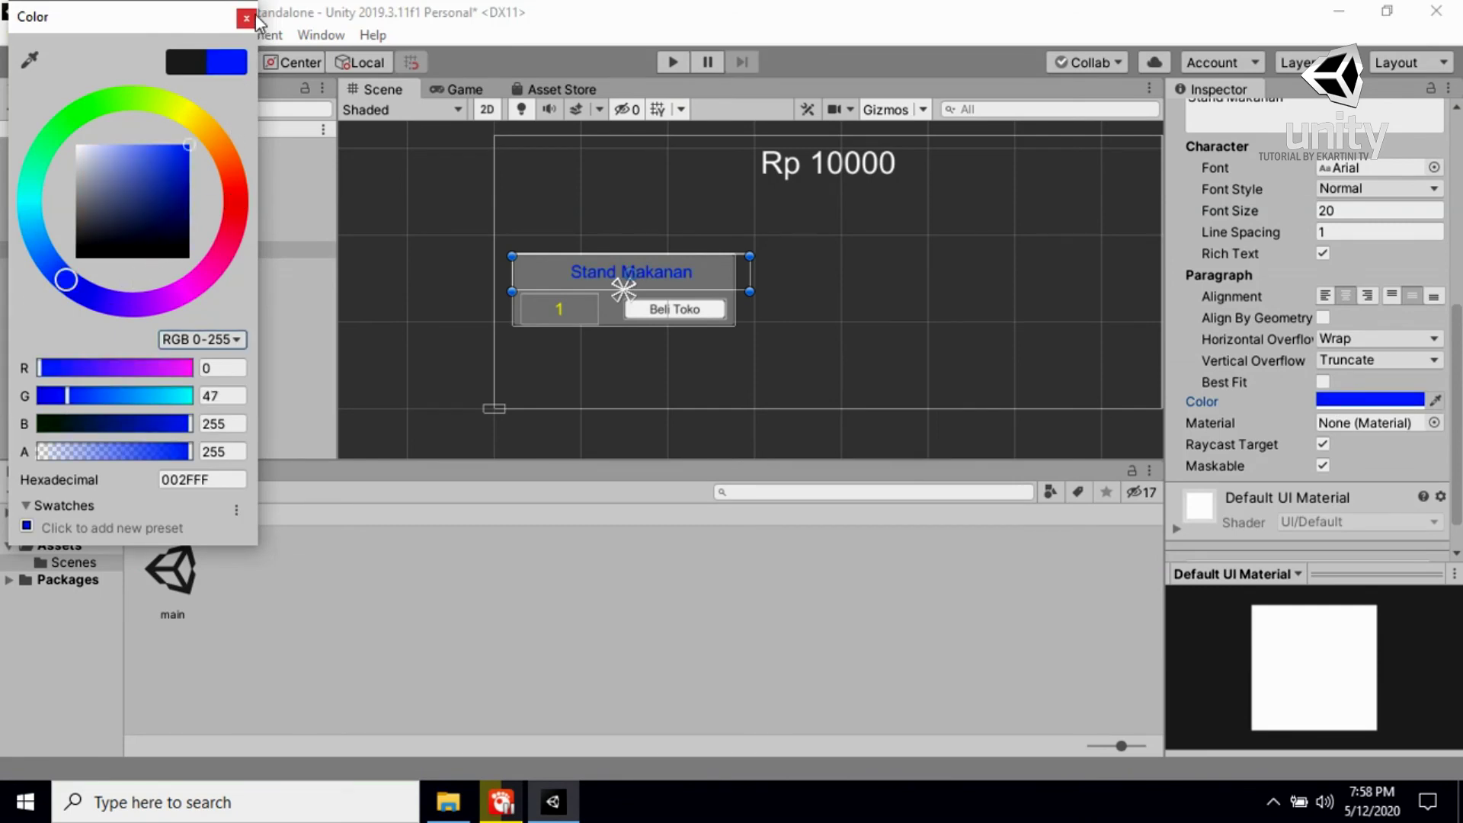
{"action": "left_click", "coordinate": [253, 18]}
{"action": "left_click", "coordinate": [191, 266]}
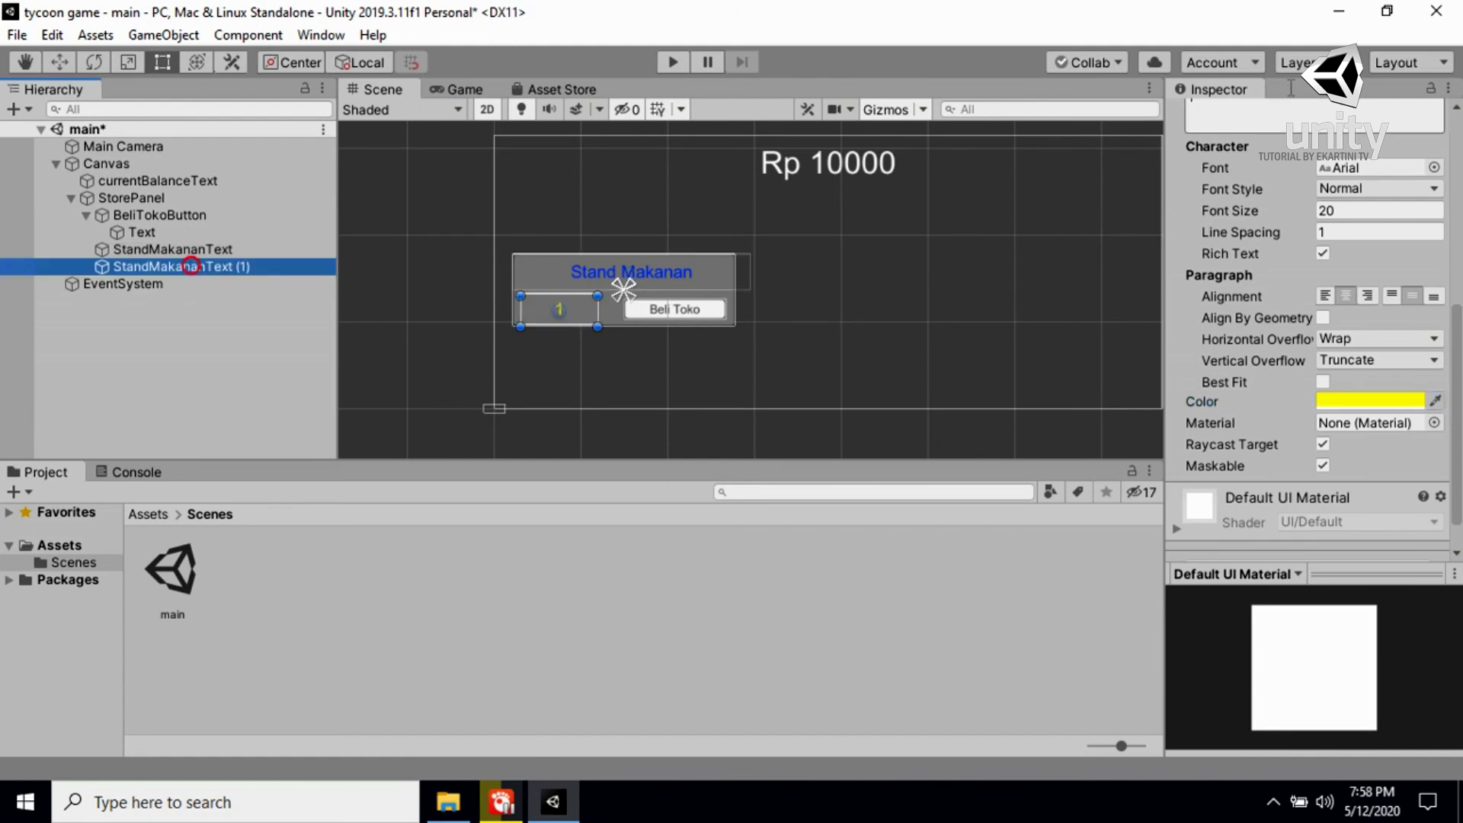
{"action": "left_click", "coordinate": [1265, 111]}
- Replace 'Text (1)' with 'CountText' so the object is named StandMakananCountText
{"action": "scroll", "coordinate": [1274, 112], "scroll_direction": "up", "scroll_amount": 5}
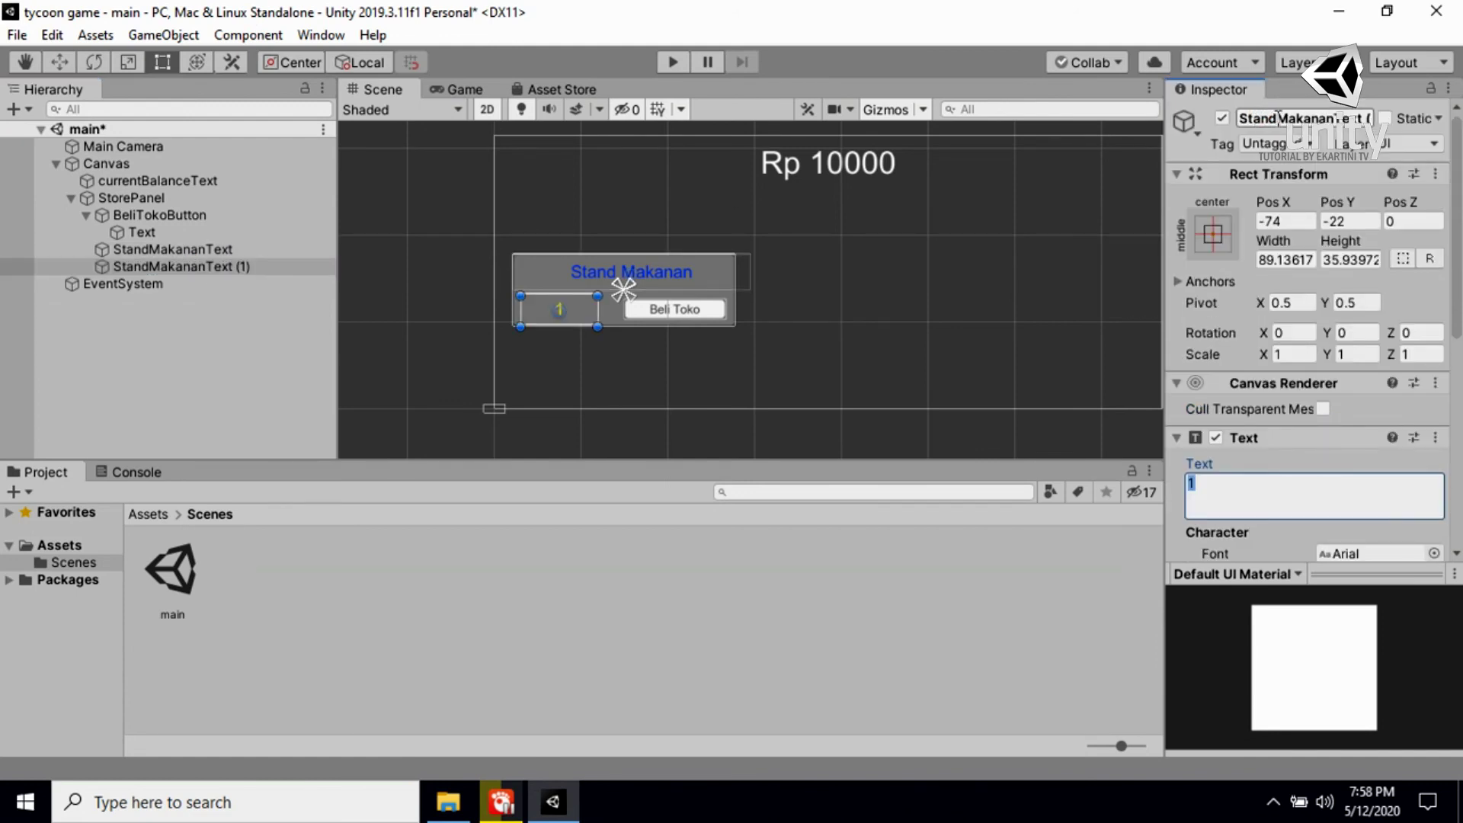
{"action": "left_click", "coordinate": [1339, 116]}
{"action": "left_click_drag", "start_coordinate": [1339, 118], "coordinate": [1428, 122]}
{"action": "type", "text": "CountText"}
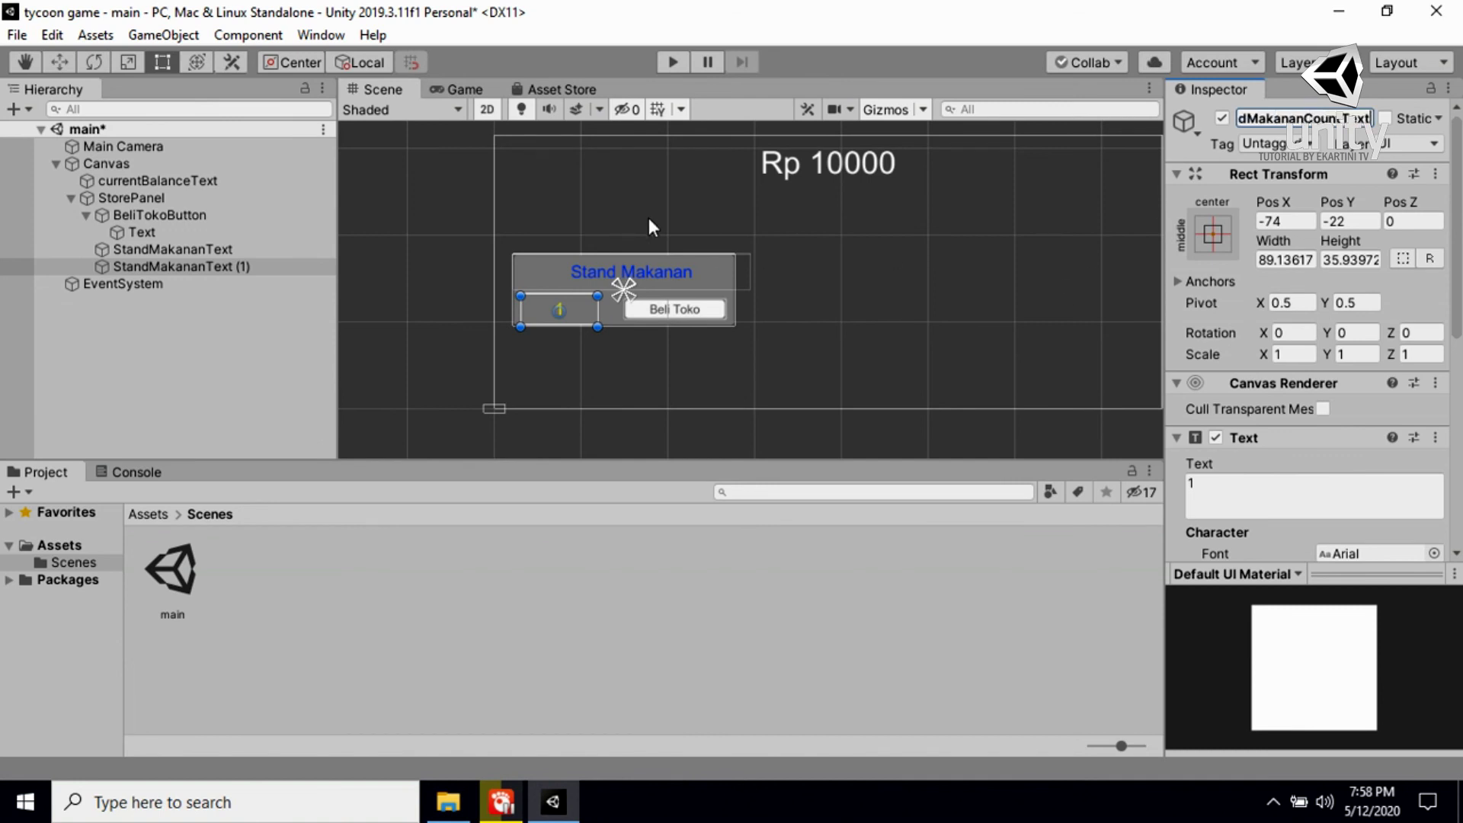
{"action": "key", "text": "Return"}
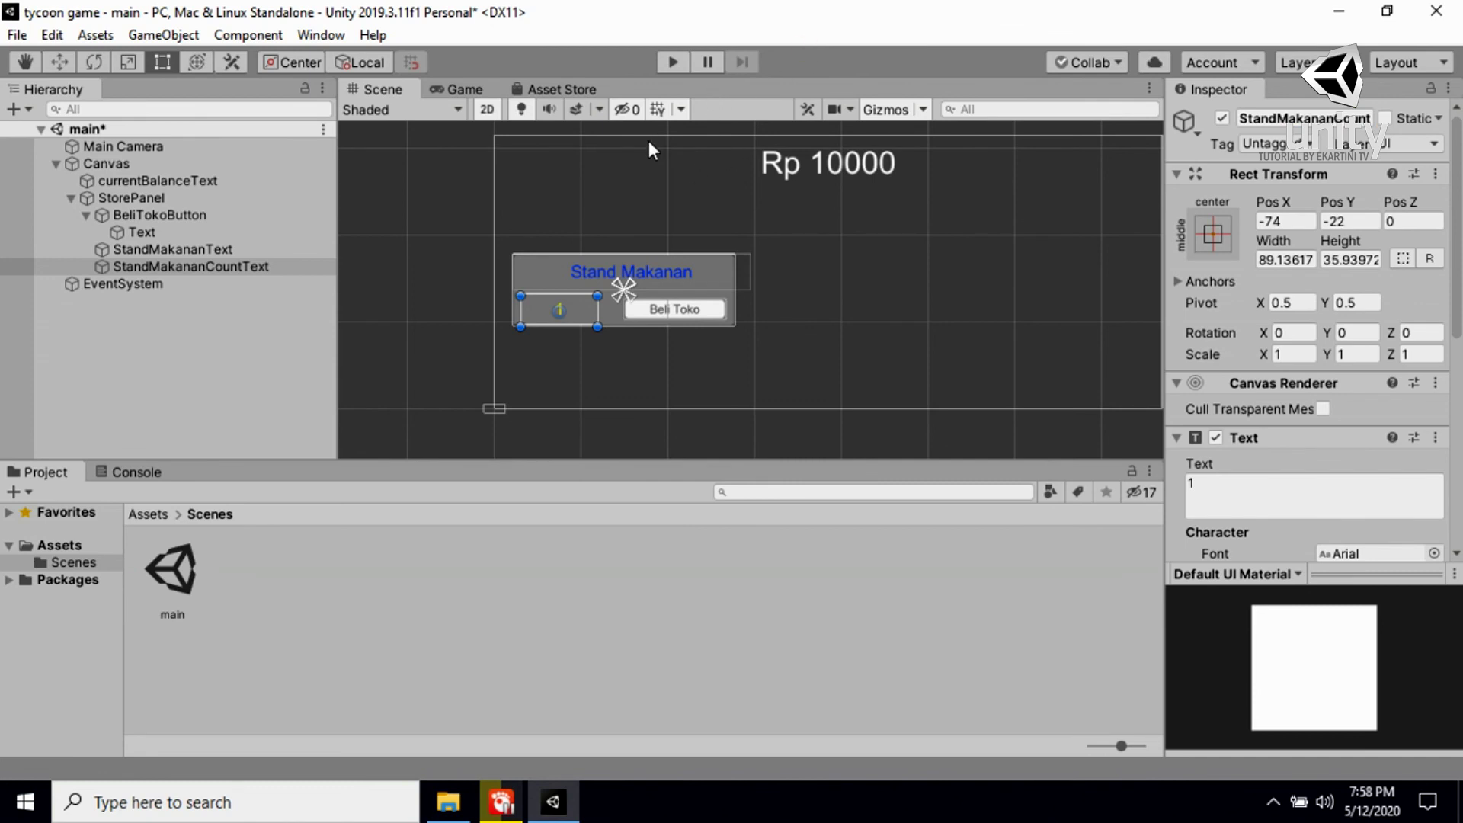
{"action": "scroll", "coordinate": [817, 323], "scroll_direction": "down", "scroll_amount": 2}
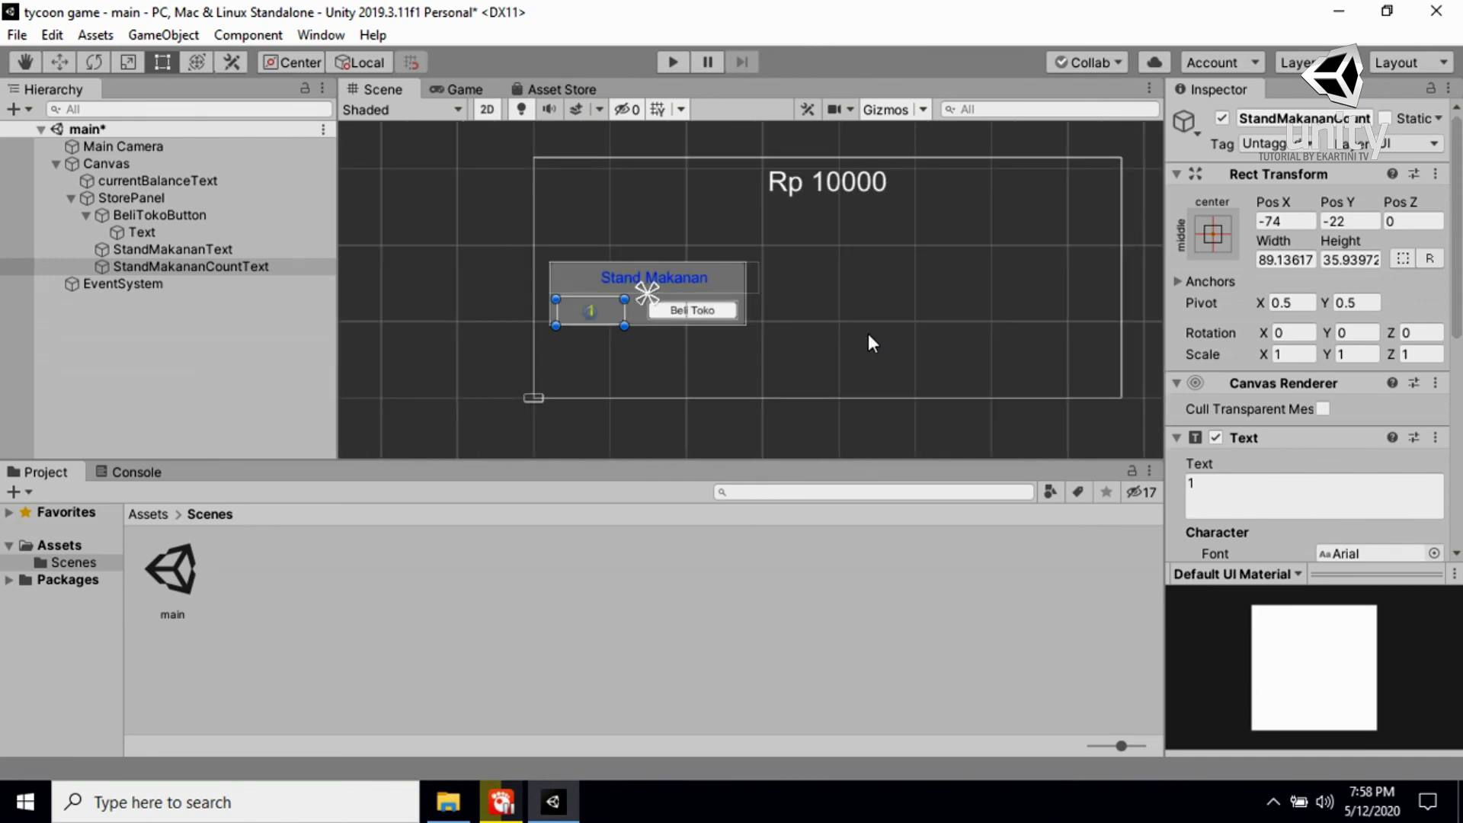
- Pan the Scene view to reframe the canvas and enter Play mode
{"action": "key", "text": "q"}
{"action": "left_click_drag", "start_coordinate": [892, 233], "coordinate": [753, 253]}
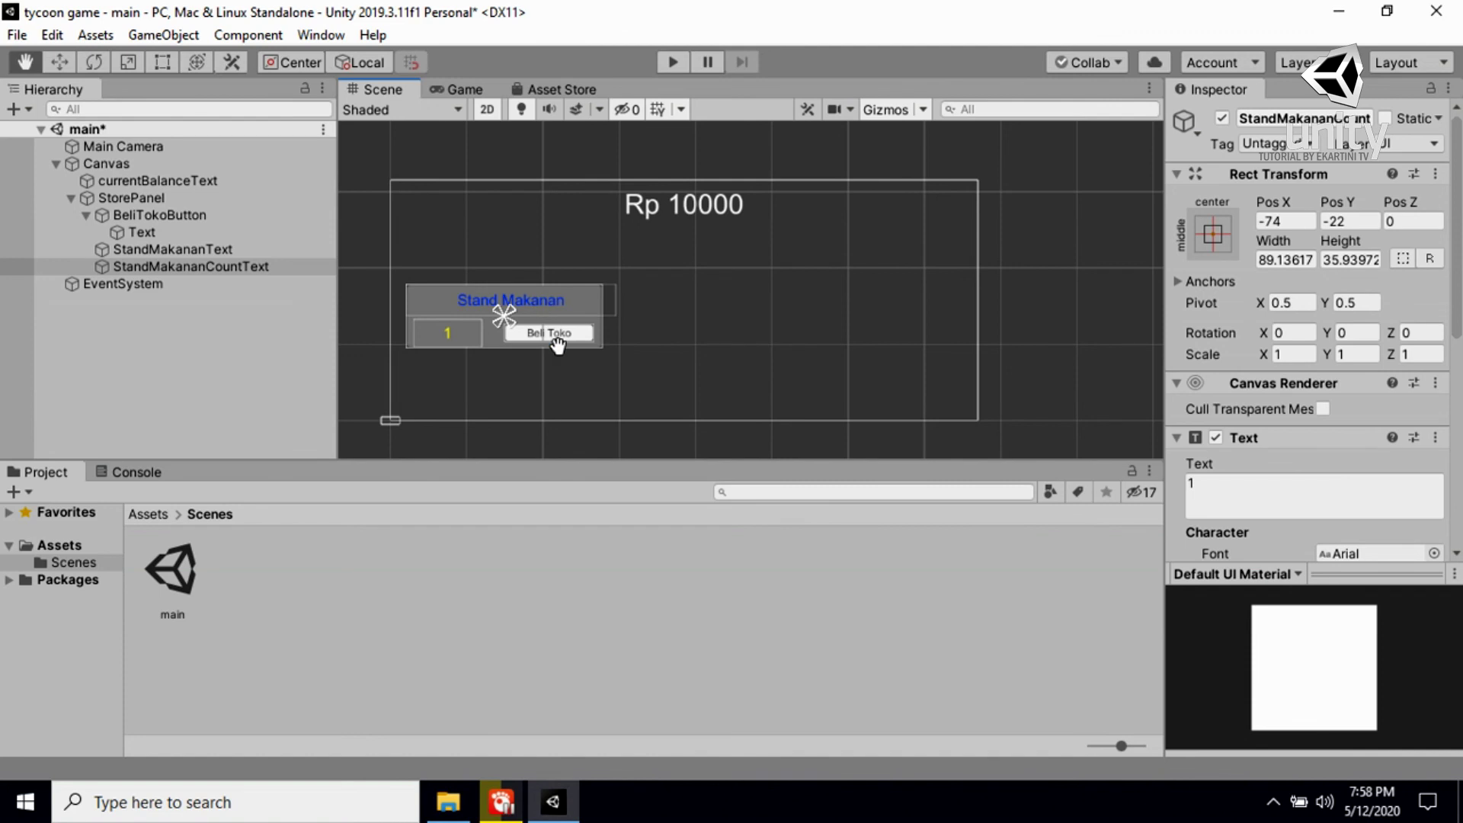
{"action": "left_click", "coordinate": [675, 64]}
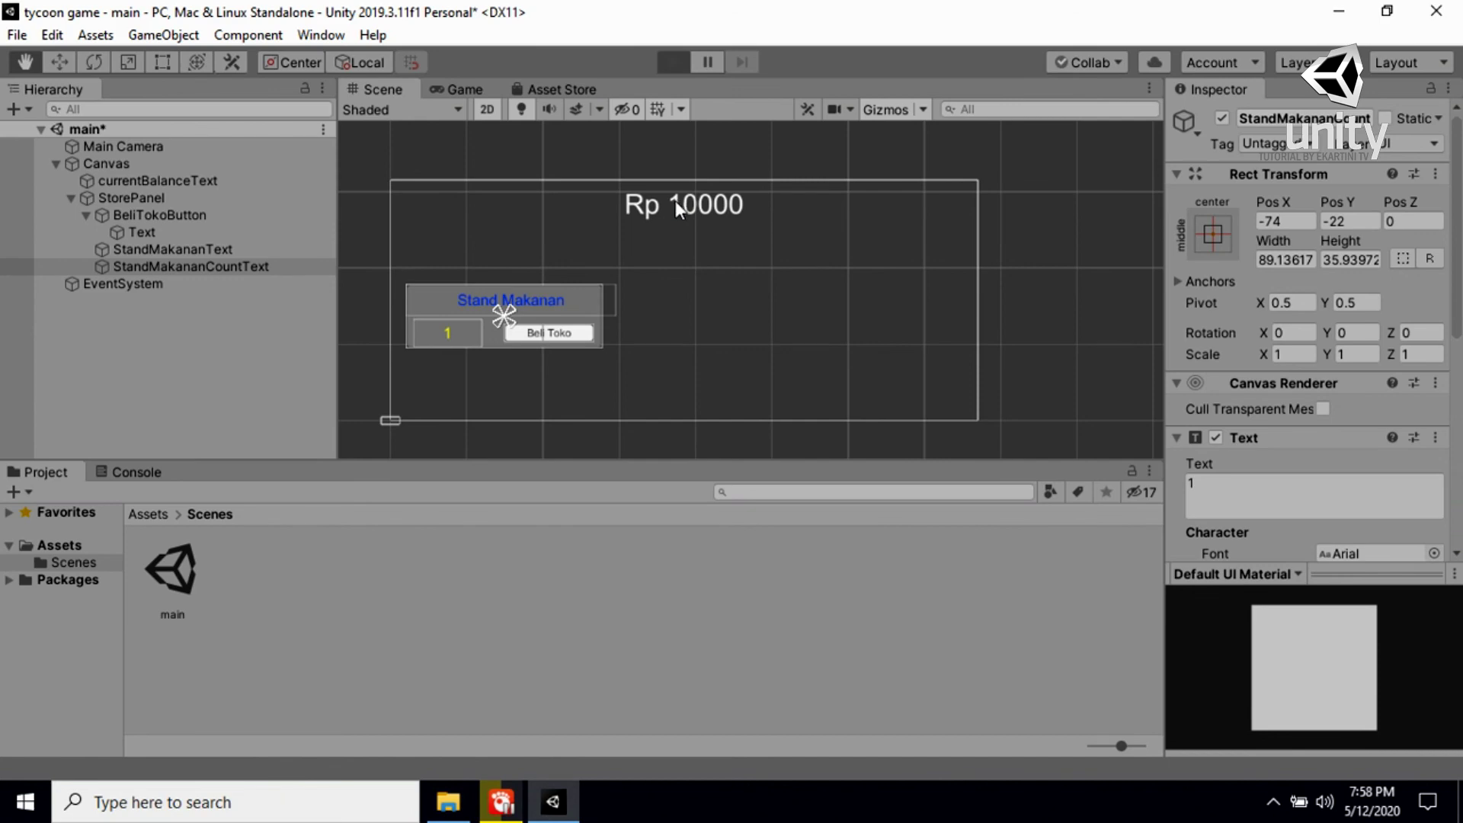
- Press Beli Toko twice, confirm count stays 1 and balance Rp 10000, then exit Play mode
{"action": "left_click", "coordinate": [585, 332]}
{"action": "left_click", "coordinate": [587, 333]}
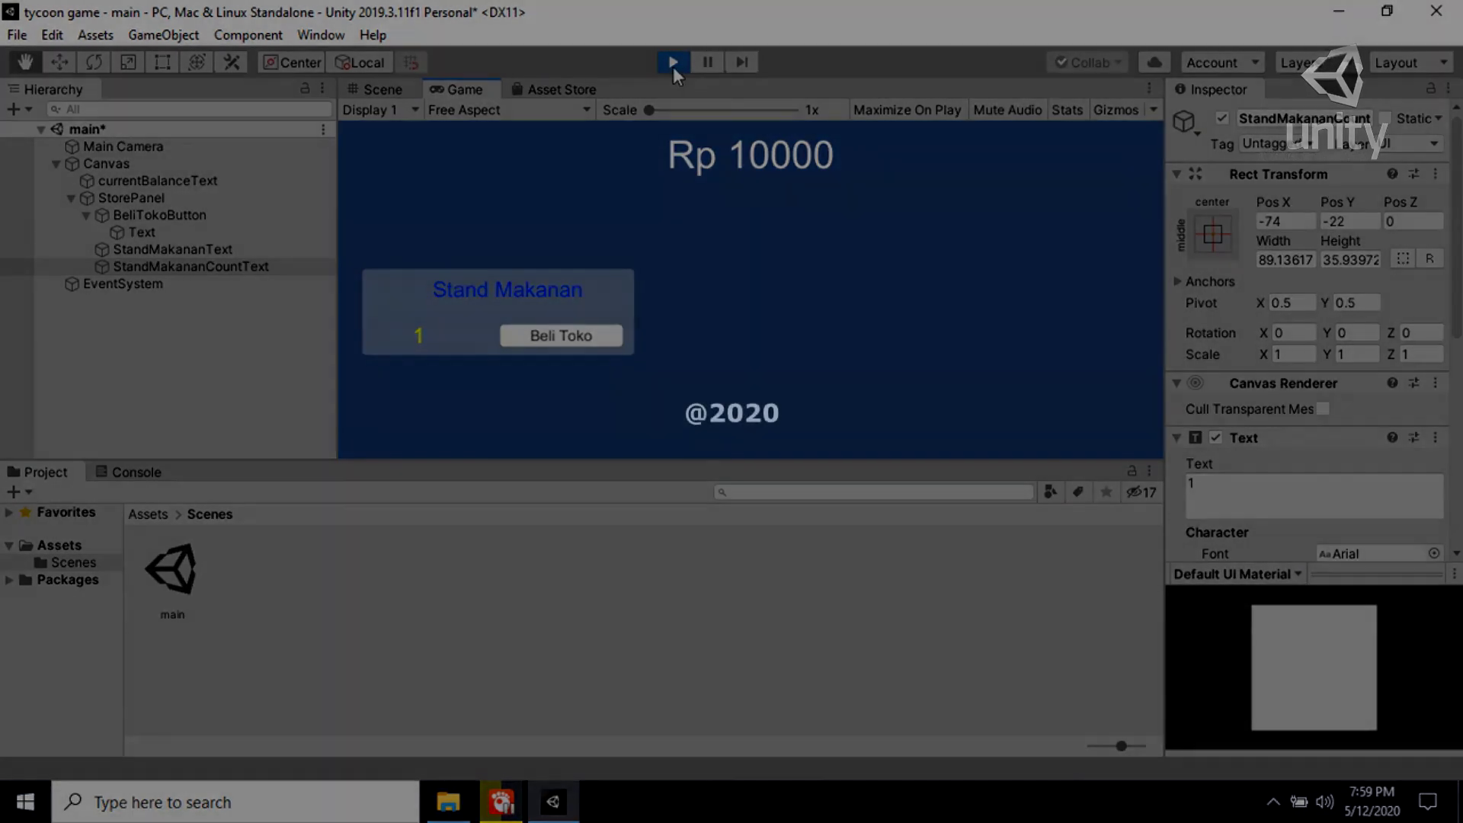
{"action": "left_click", "coordinate": [673, 63]}
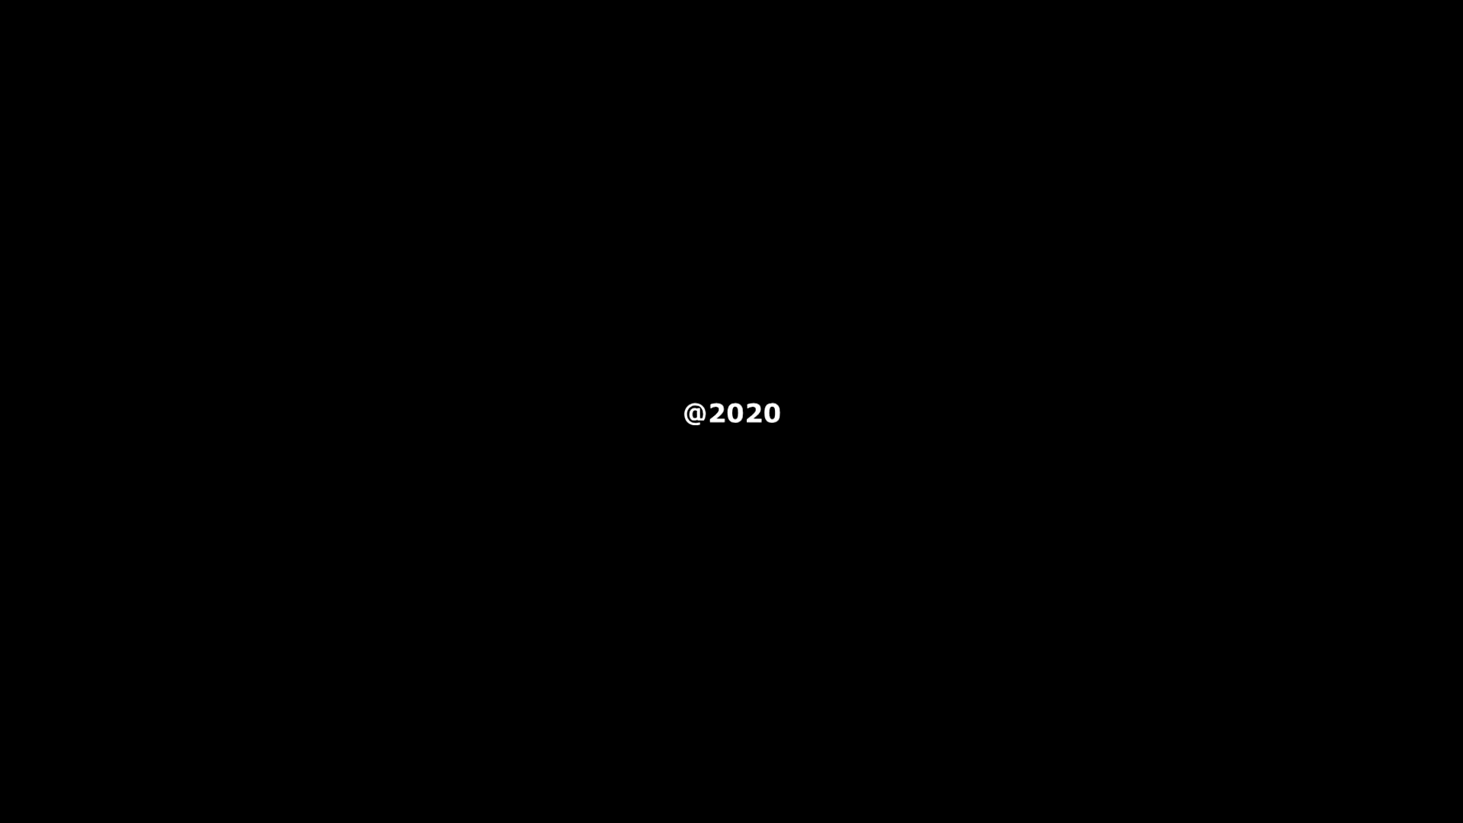